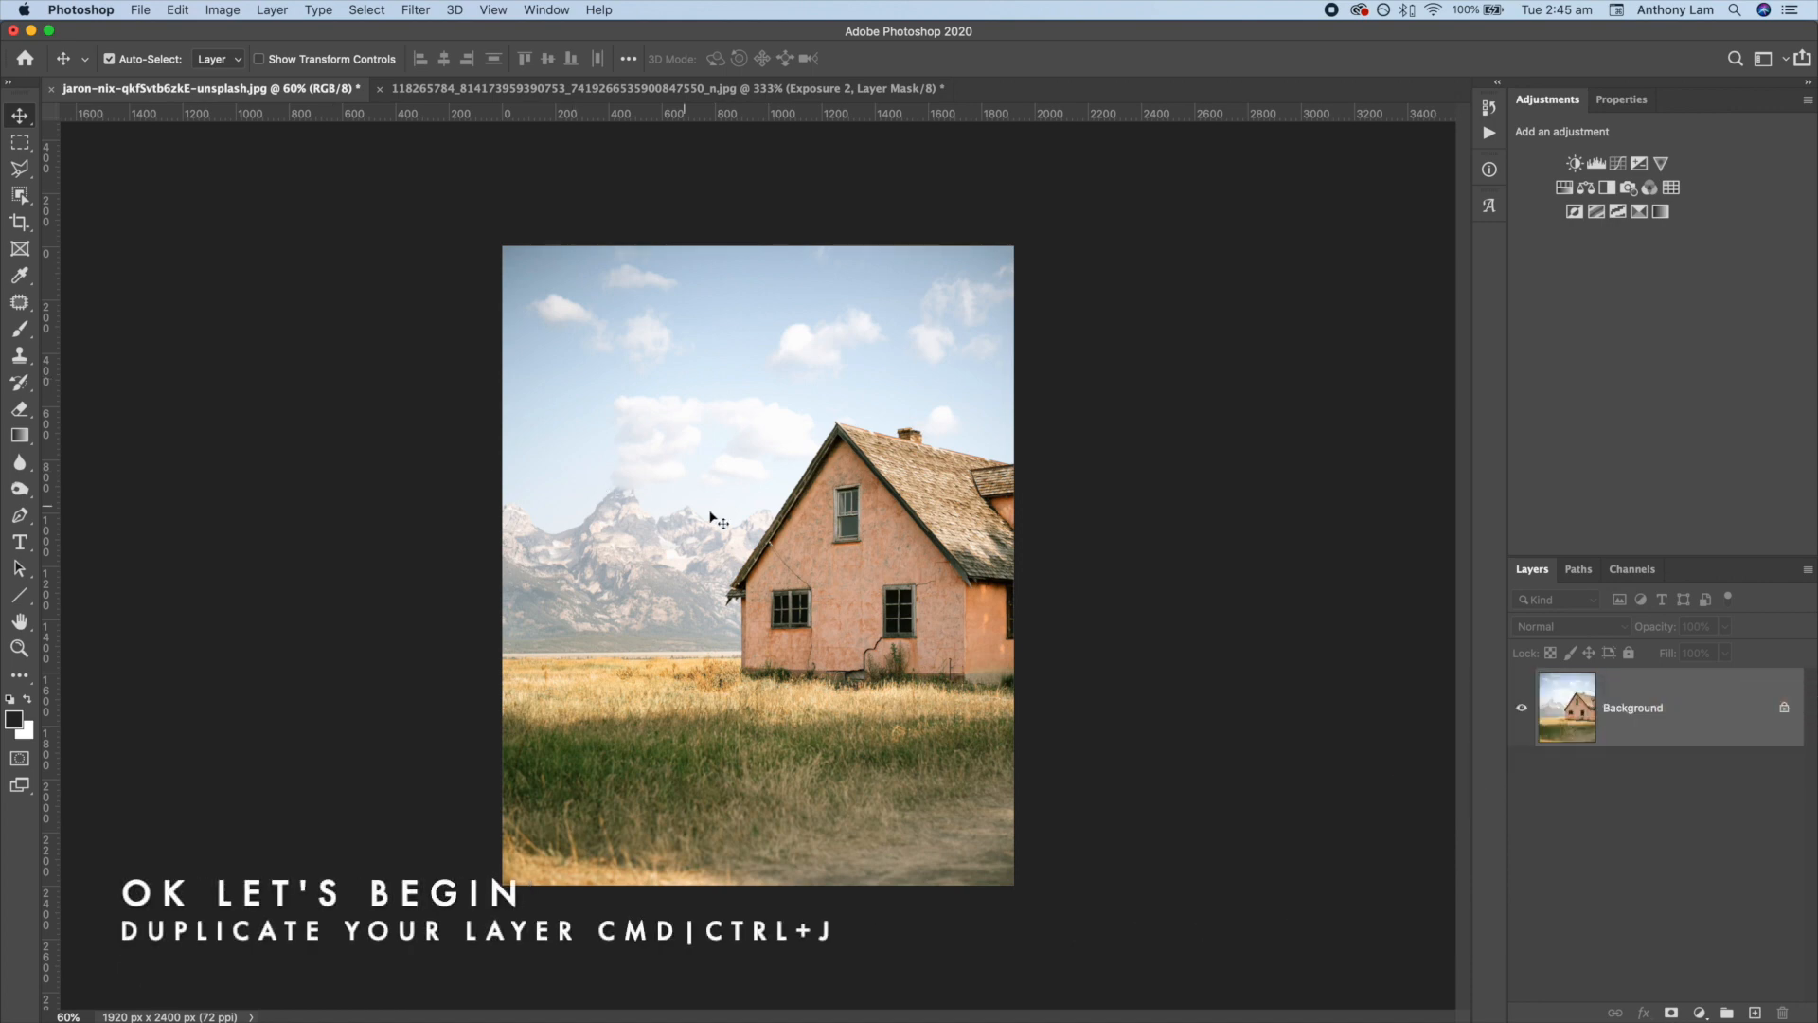
Duplicate the Background layer and add a Color Lookup adjustment above the copy using the Moonlight.3DL LUT.
left_click_drag(1569, 708, 1754, 1013)
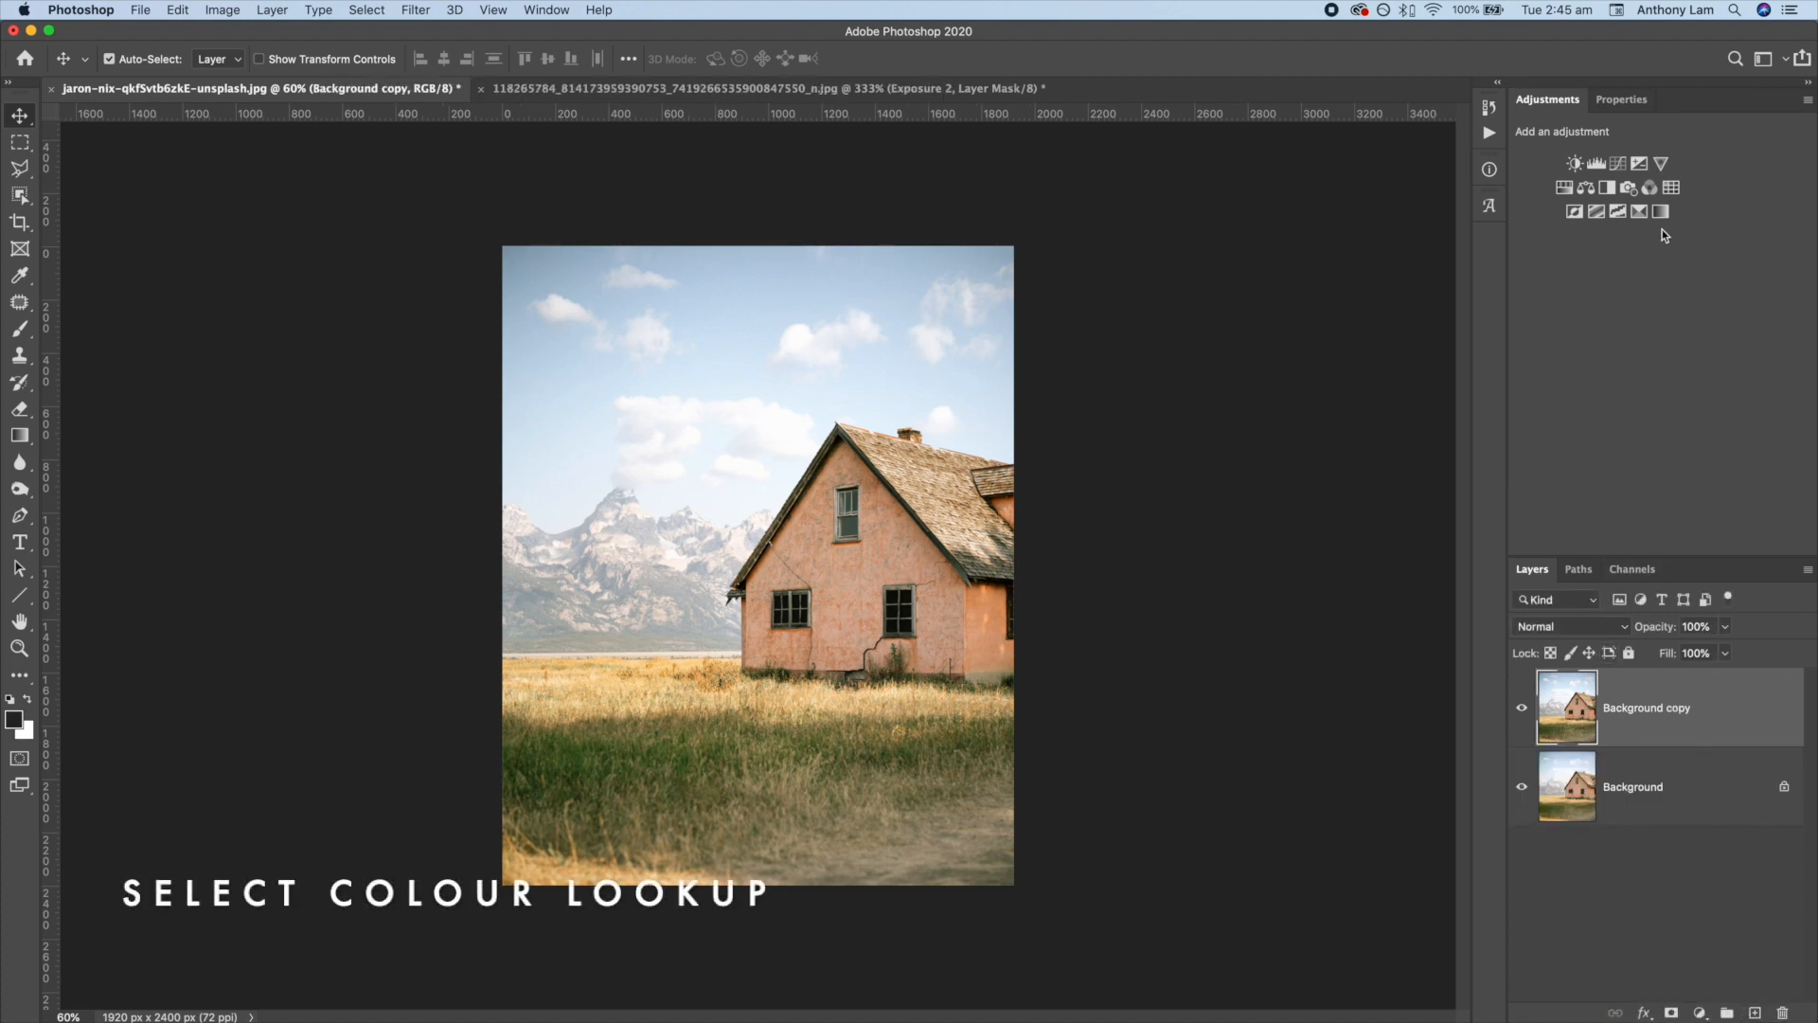
left_click(1672, 189)
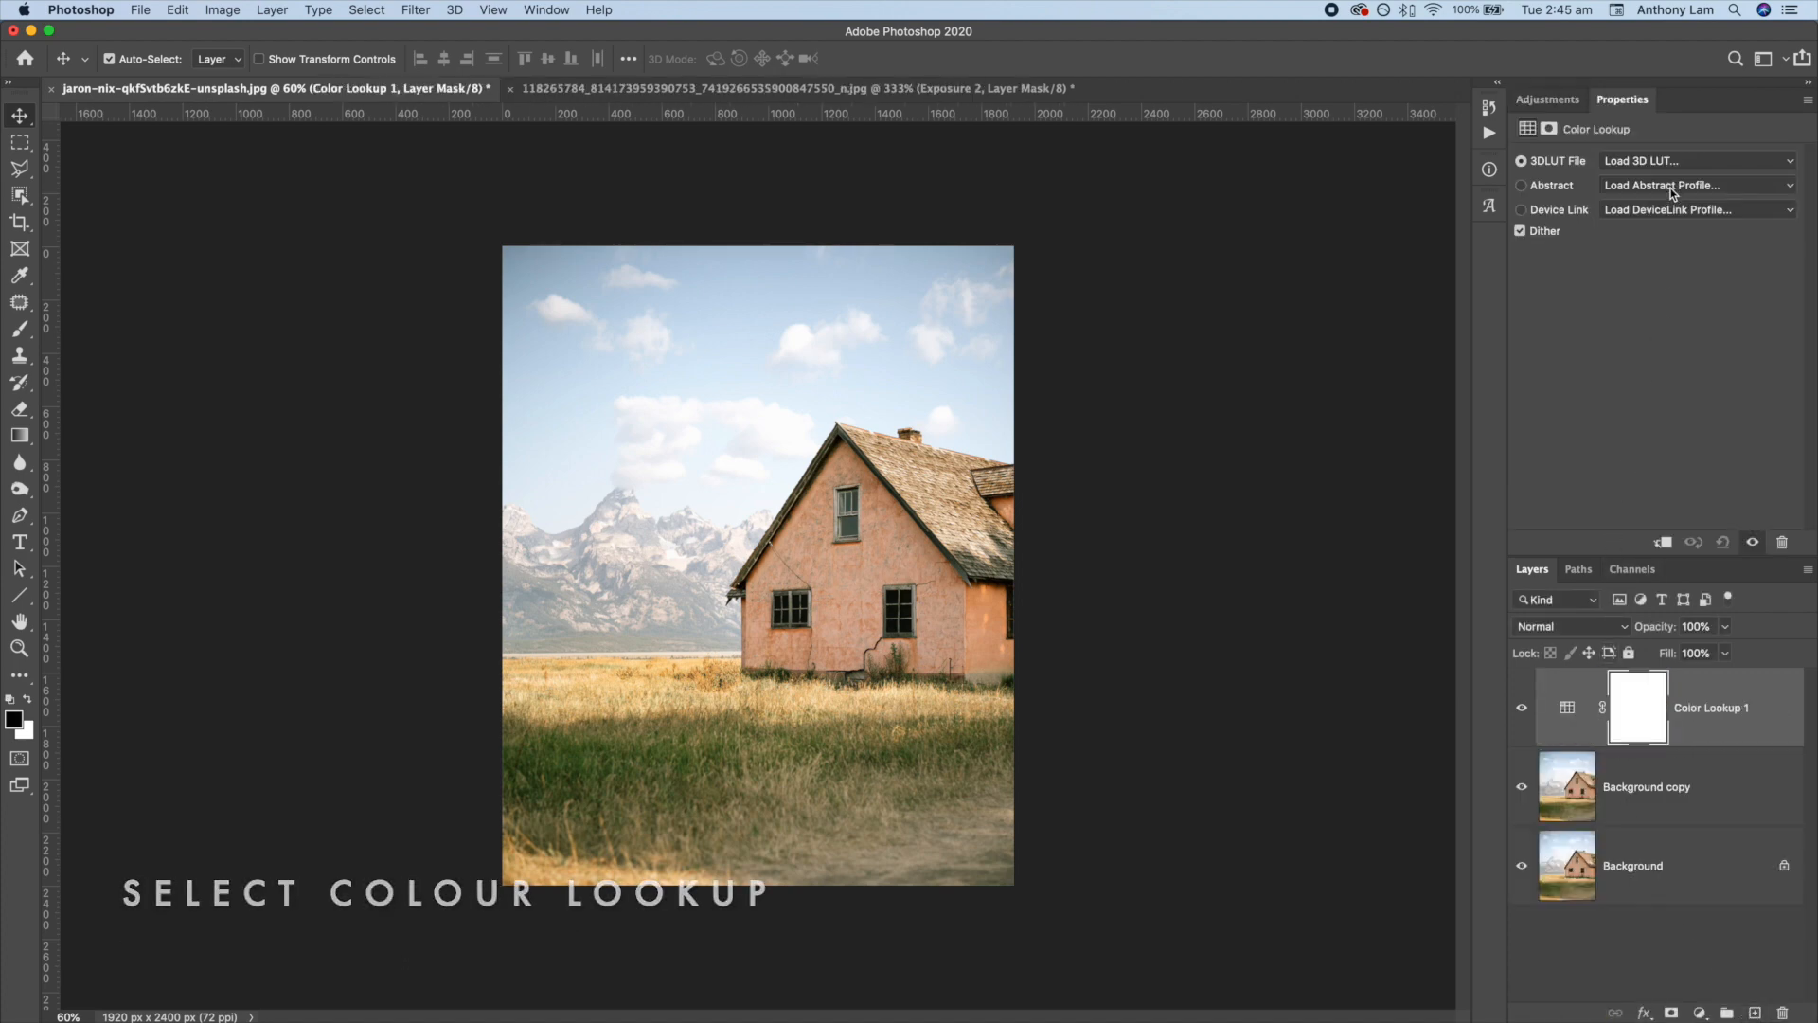
left_click(1684, 161)
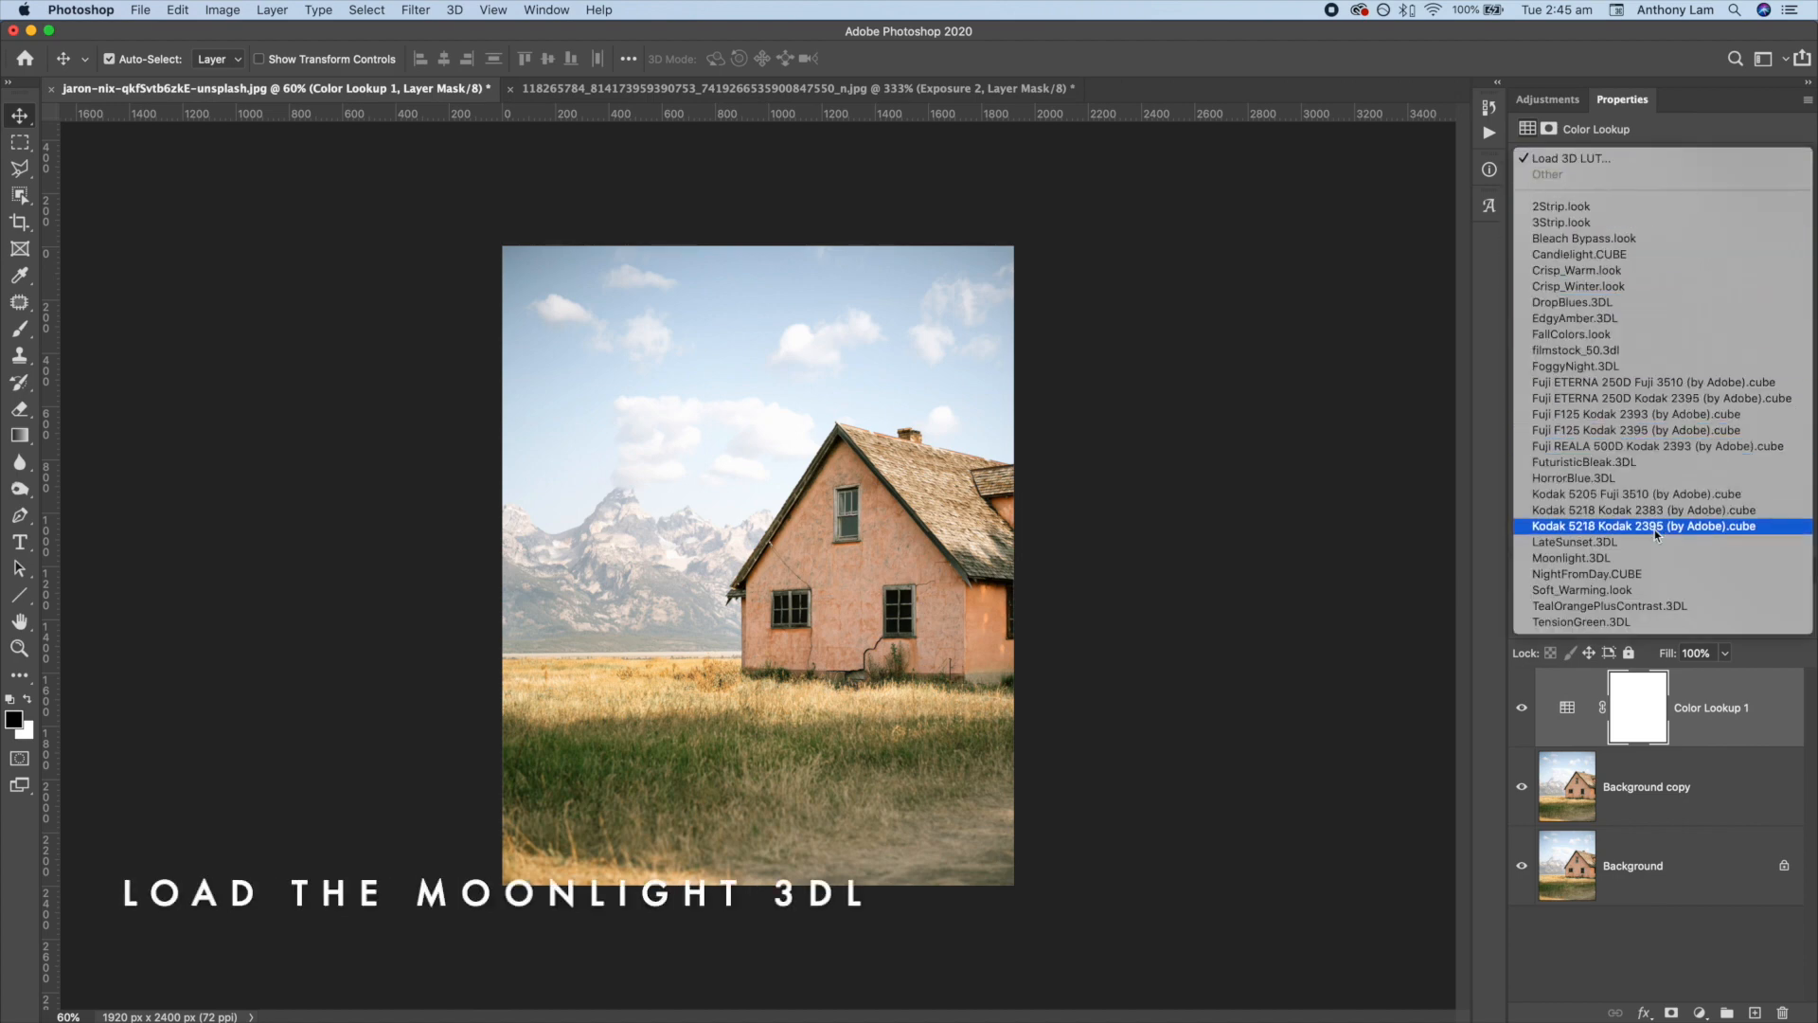
left_click(1646, 559)
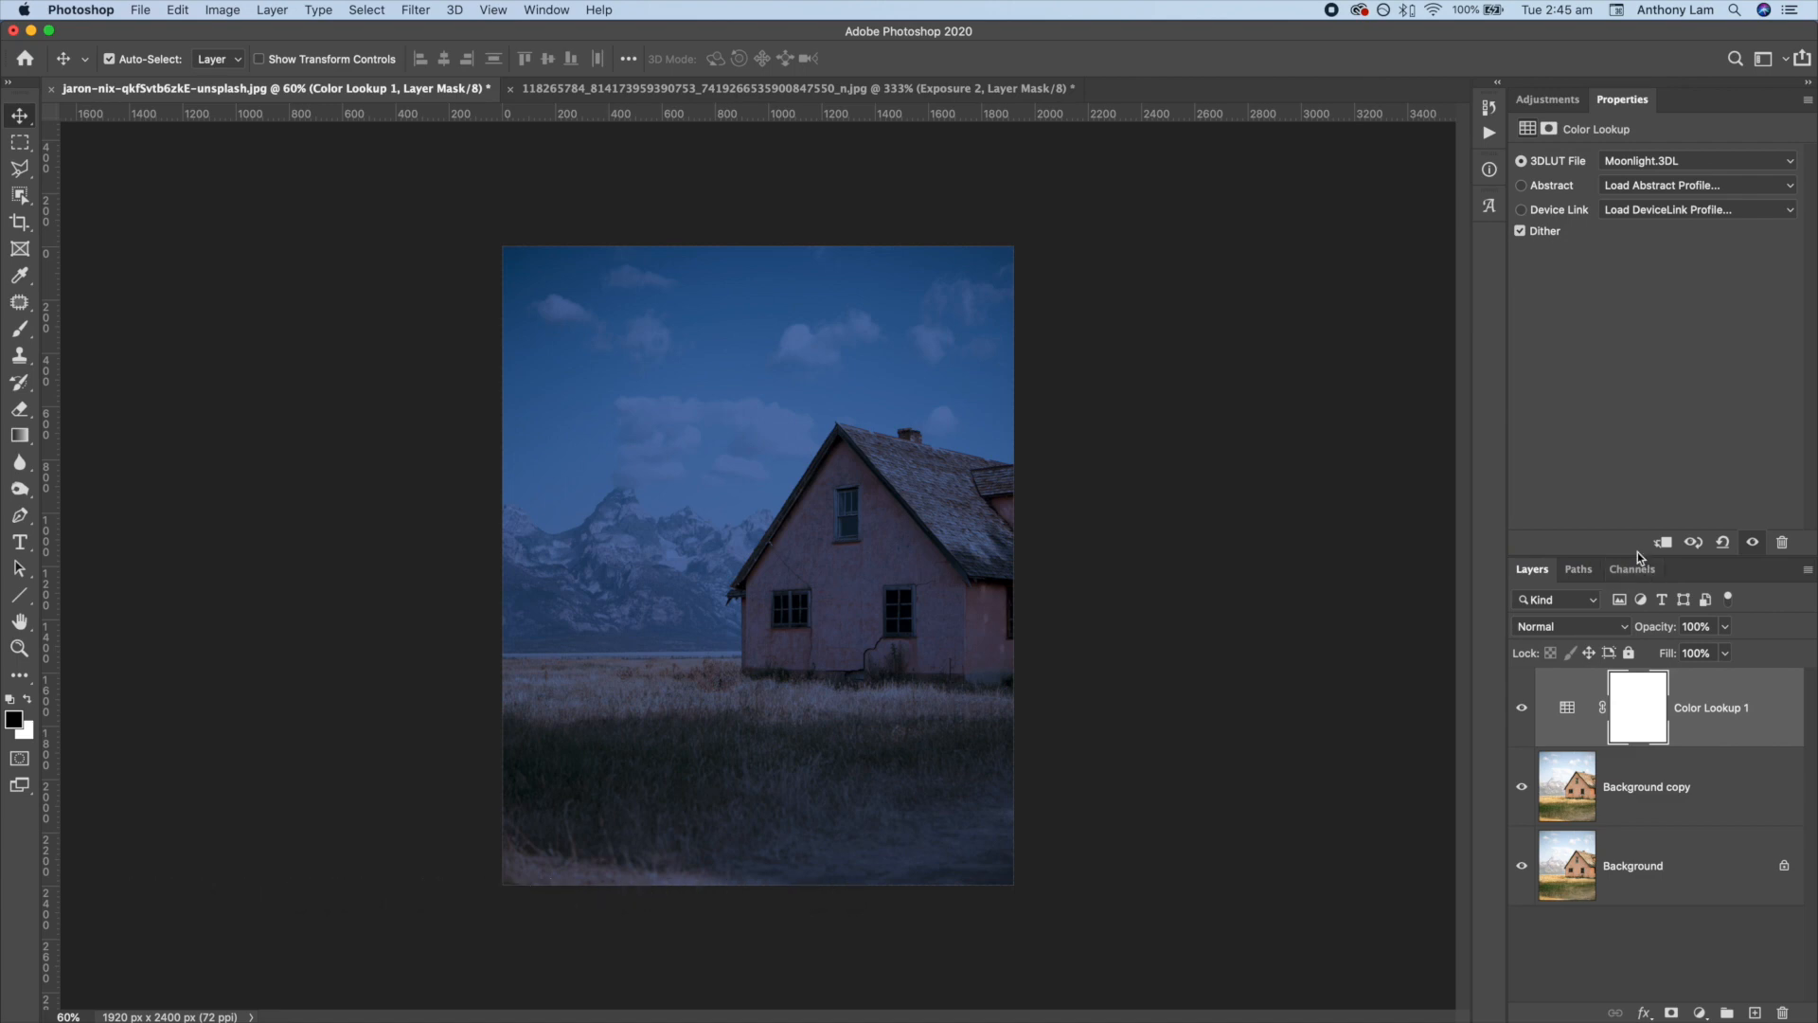
Add a Hue/Saturation adjustment layer above the Color Lookup and set its saturation to -50.
left_click(1548, 100)
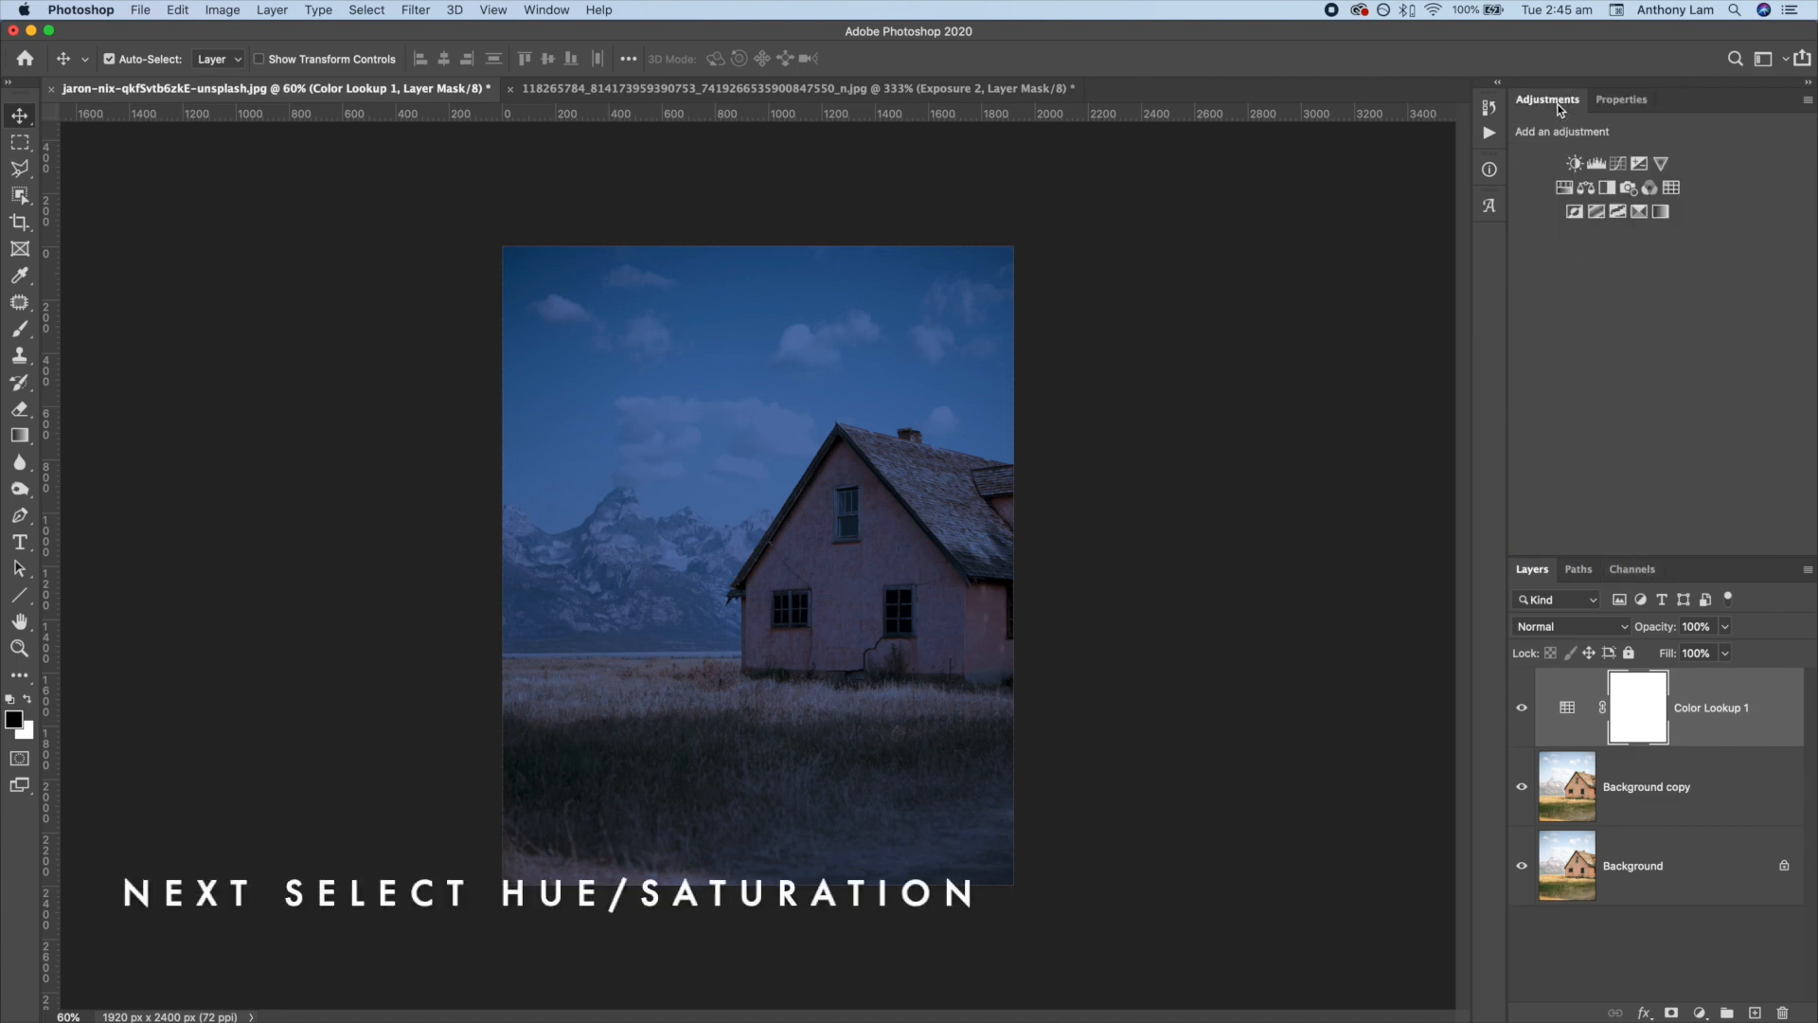
left_click(1563, 187)
left_click_drag(1656, 276, 1597, 279)
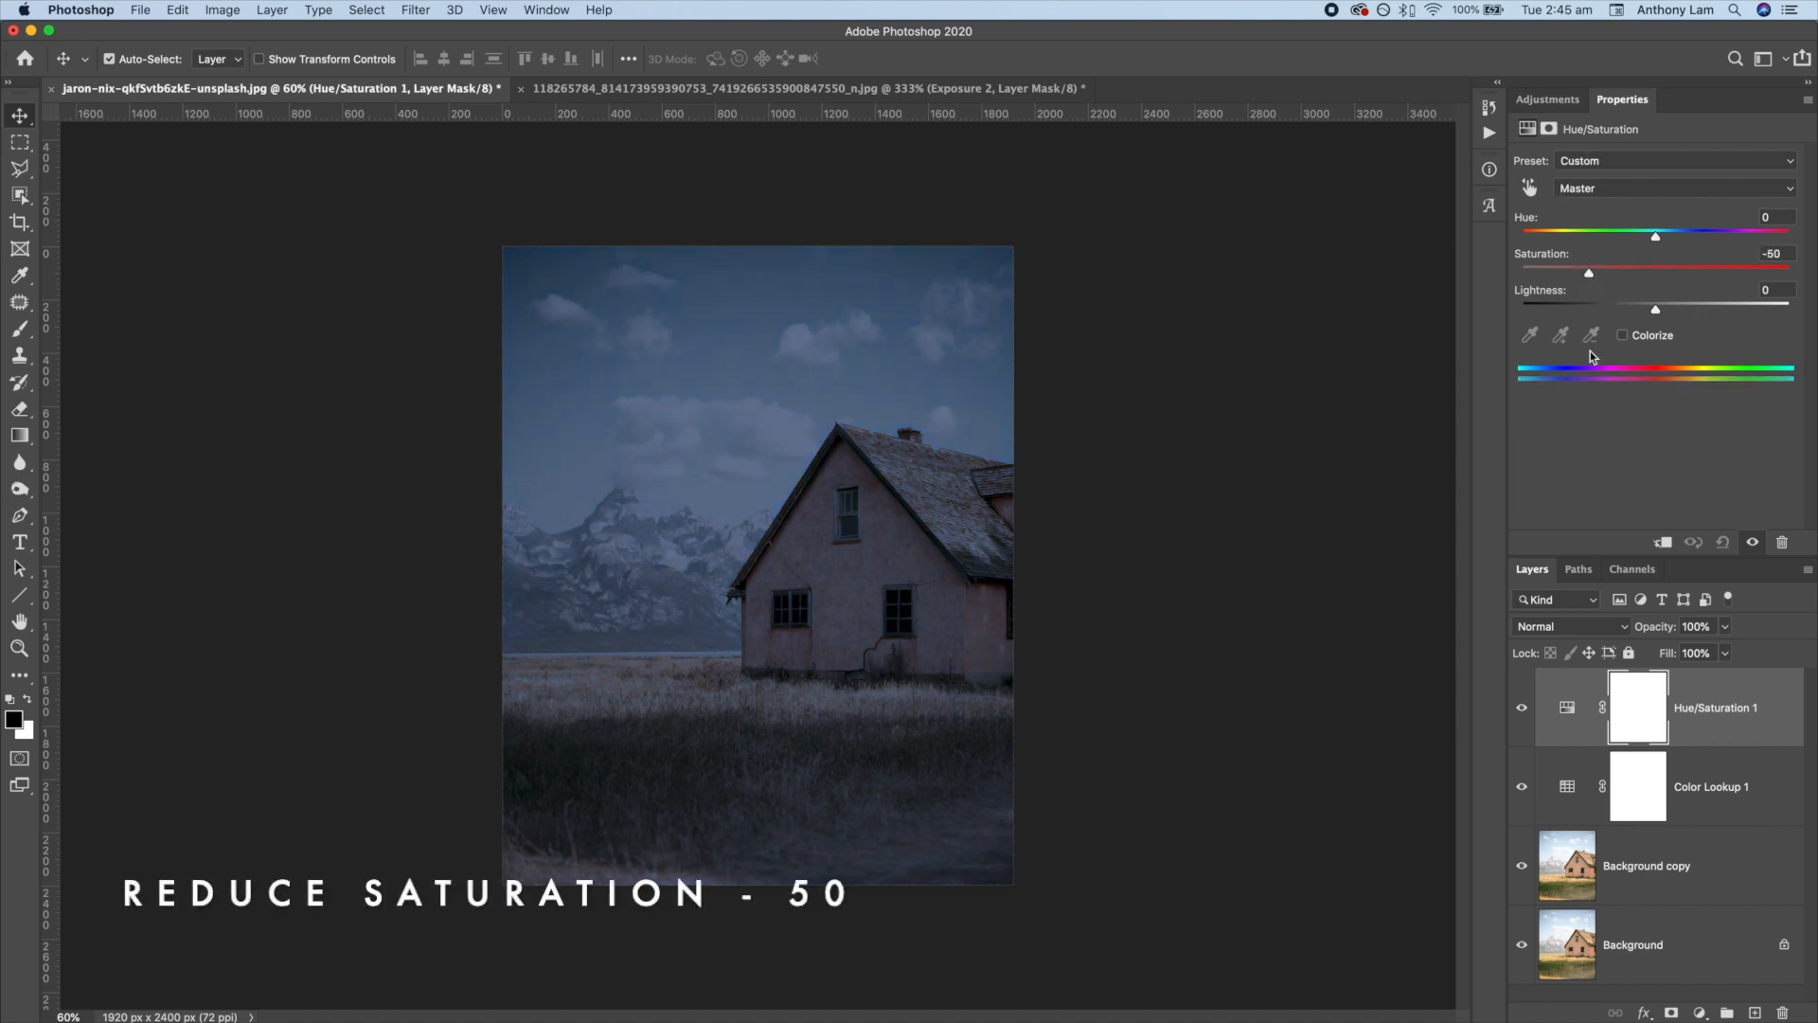
On the Background copy layer, outline the left column of panes in the house's lower-left window with the Polygonal Lasso.
left_click(1561, 850)
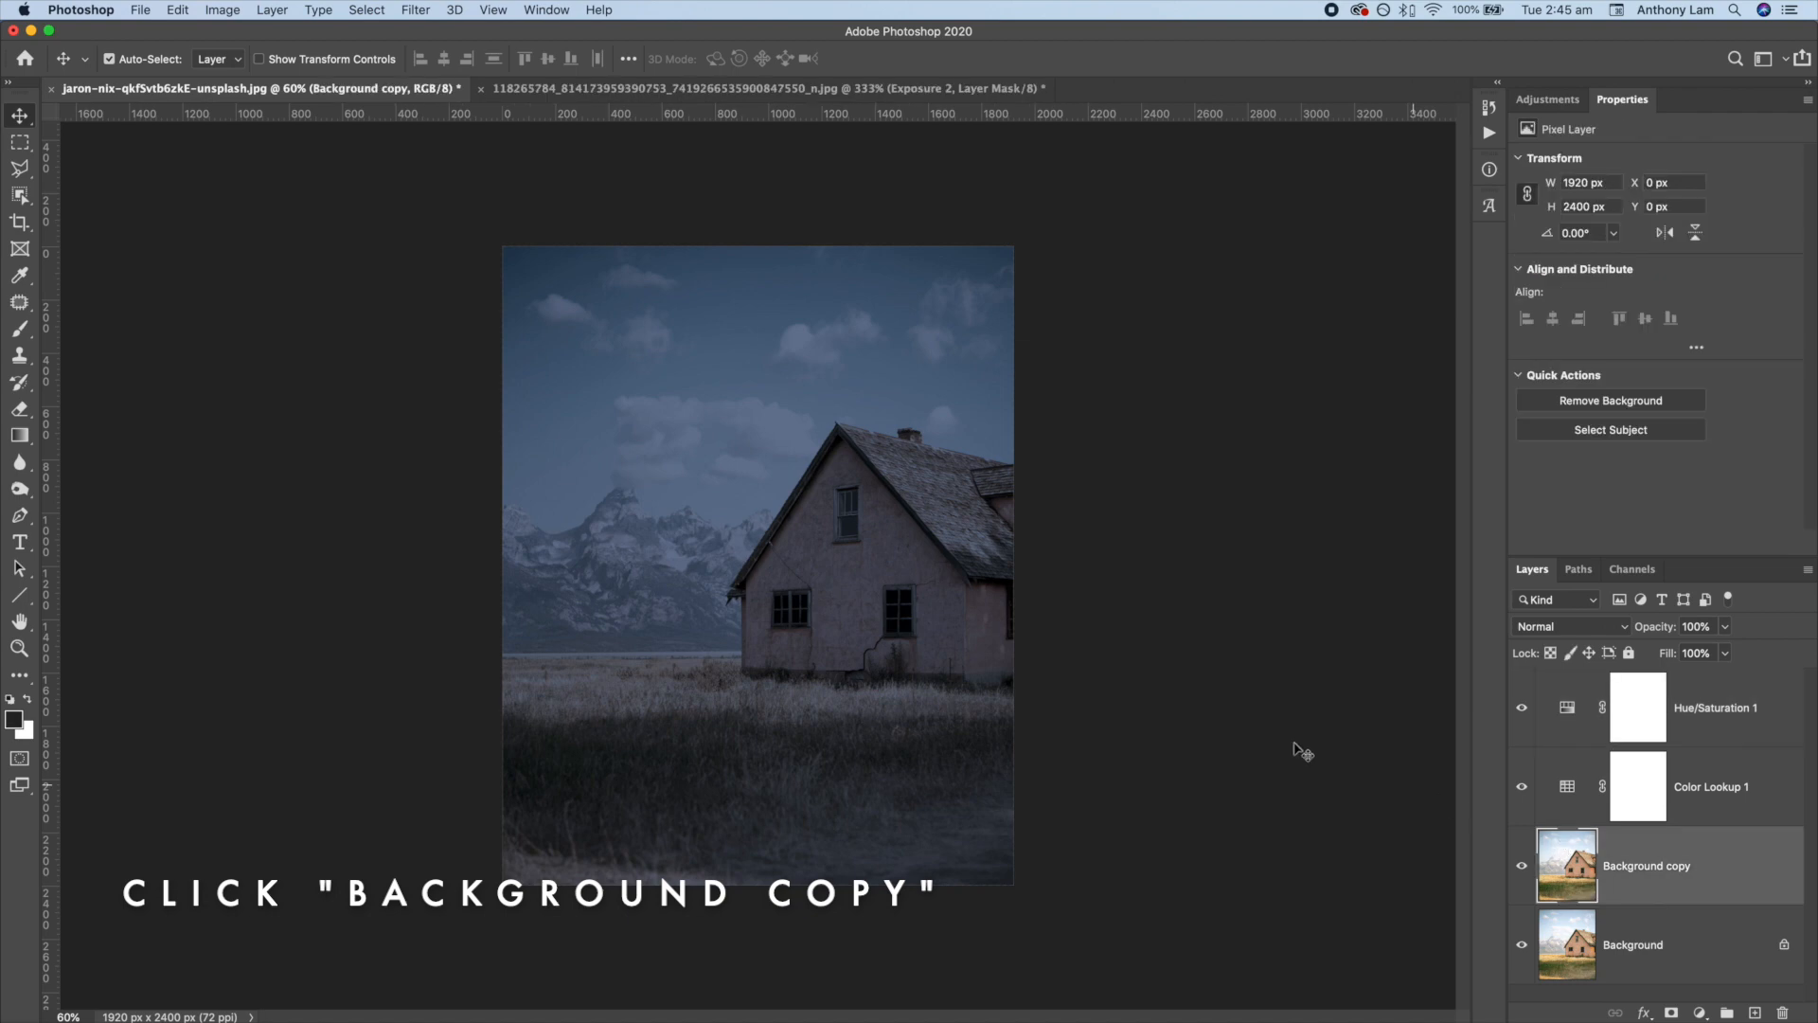
key("super+plus")
key("super+plus")
key("super+plus")
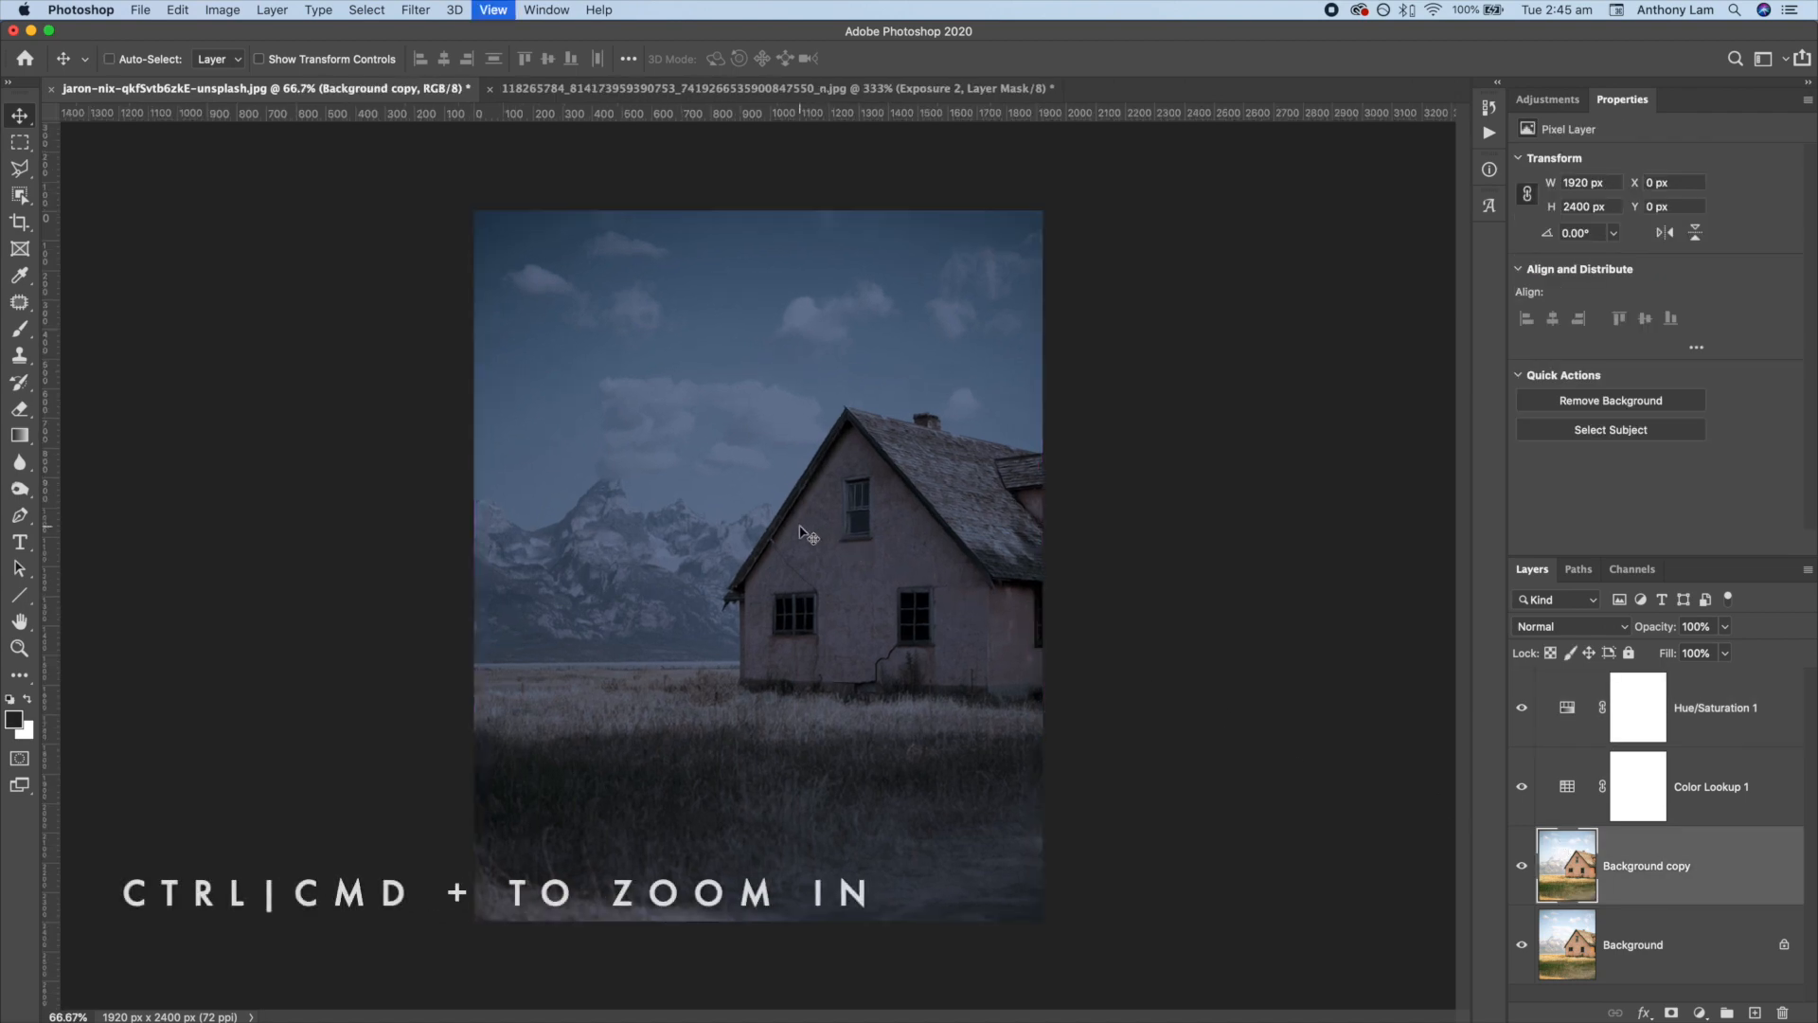
key("super+plus")
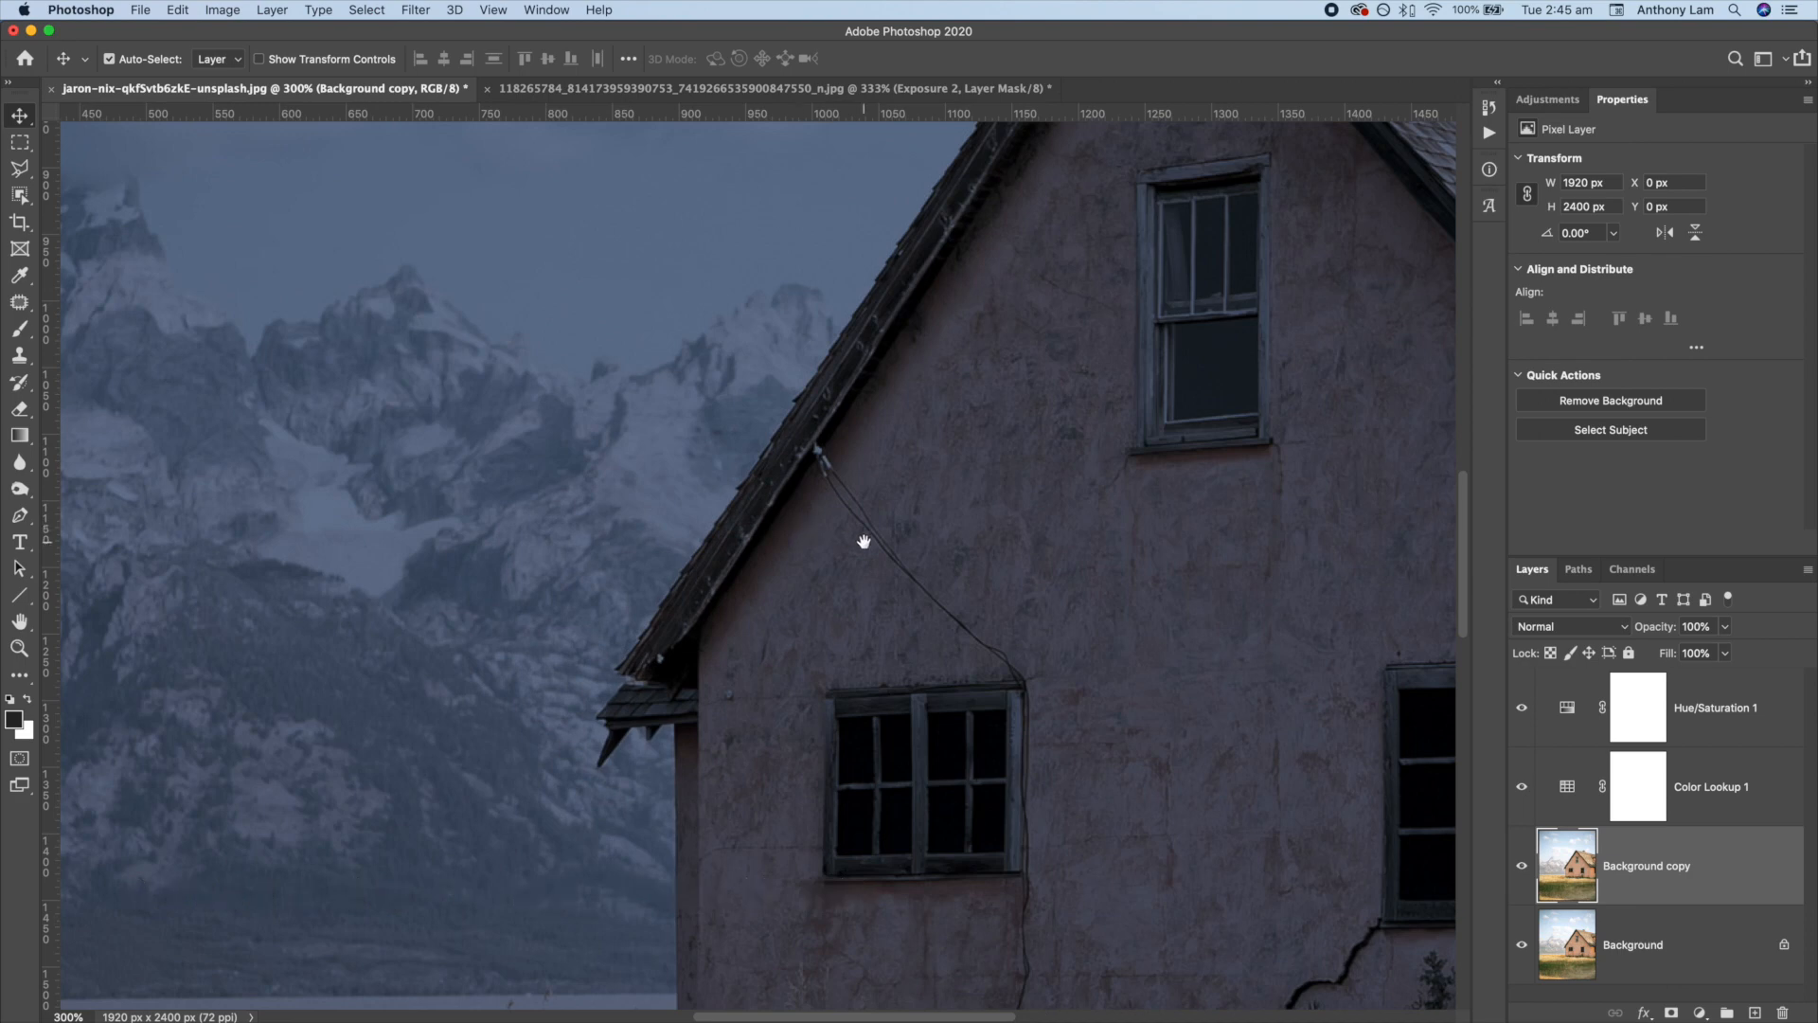
left_click_drag(865, 539, 528, 284)
left_click_drag(20, 169, 156, 185)
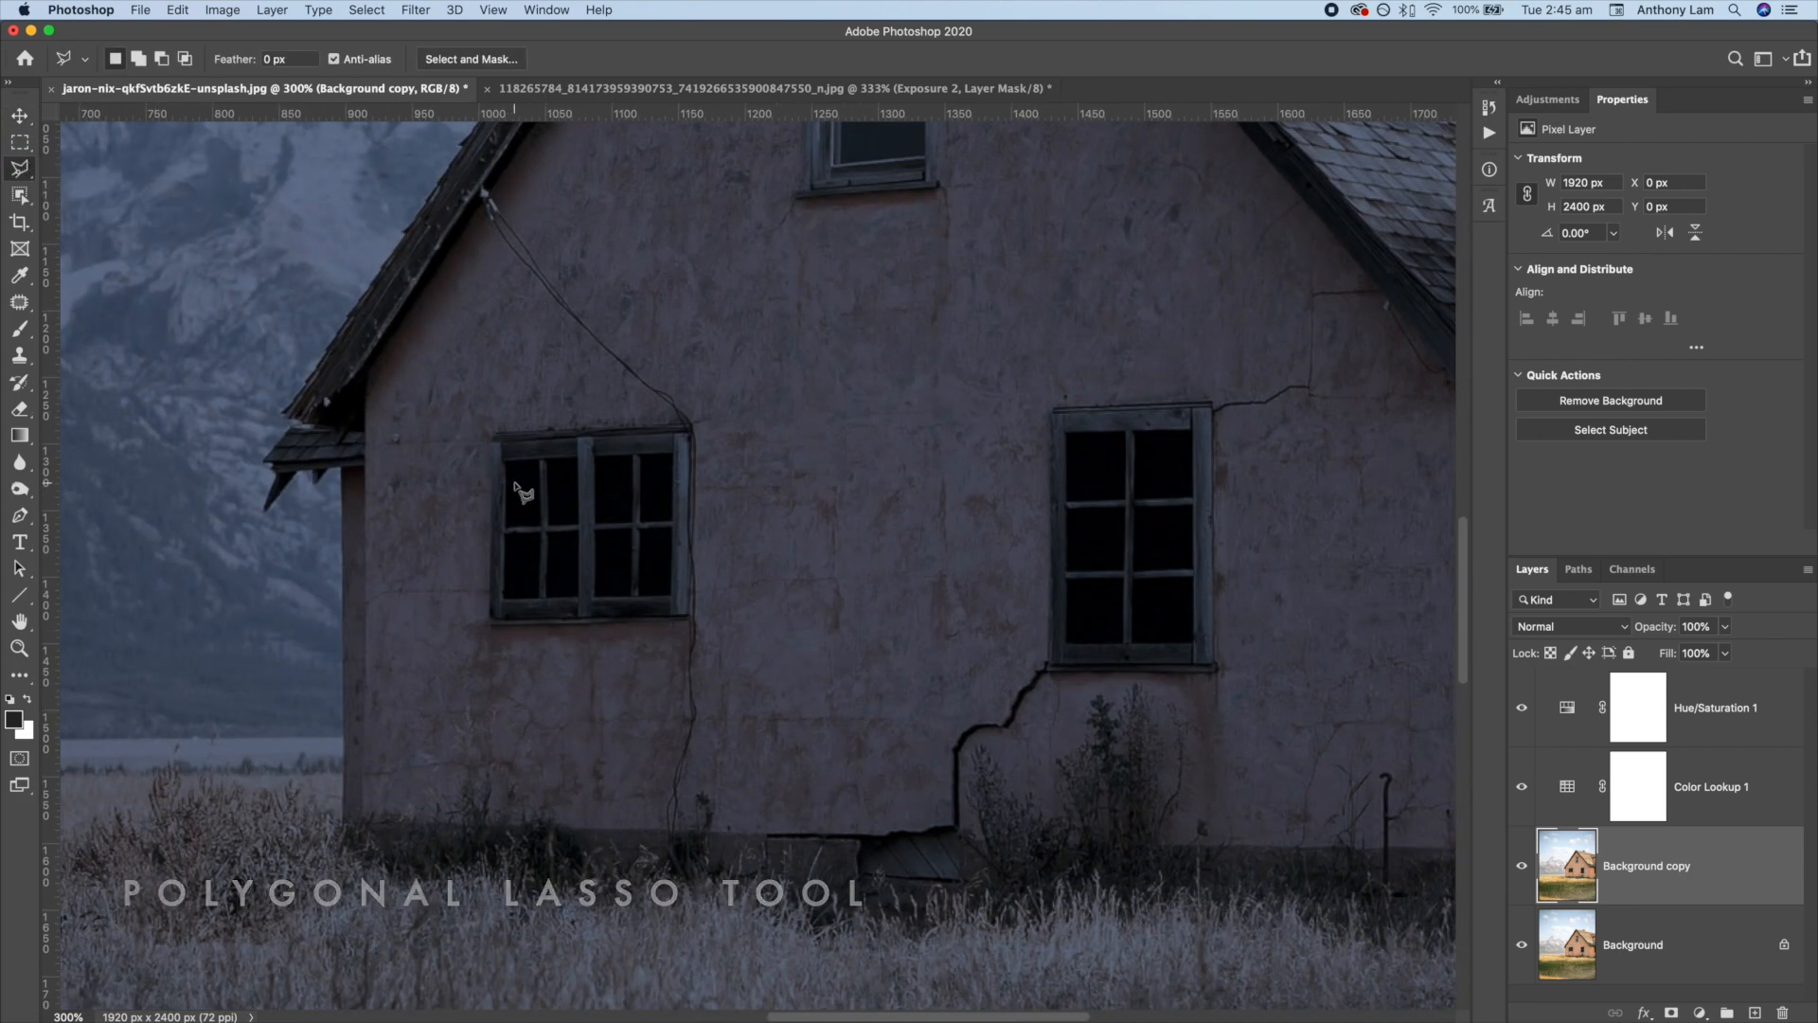
left_click(505, 526)
left_click(541, 525)
left_click(507, 464)
left_click(506, 534, "shift")
left_click(504, 596)
left_click(537, 596)
left_click(541, 533)
left_click(505, 534)
Add the remaining panes of the lower-left window to the selection with the Polygonal Lasso.
left_click(548, 463, "shift")
left_click(551, 520)
left_click(549, 535, "shift")
left_click(549, 593)
left_click(576, 595)
left_click(578, 533)
left_click(550, 535)
left_click(596, 461, "shift")
left_click(597, 523)
left_click(630, 522)
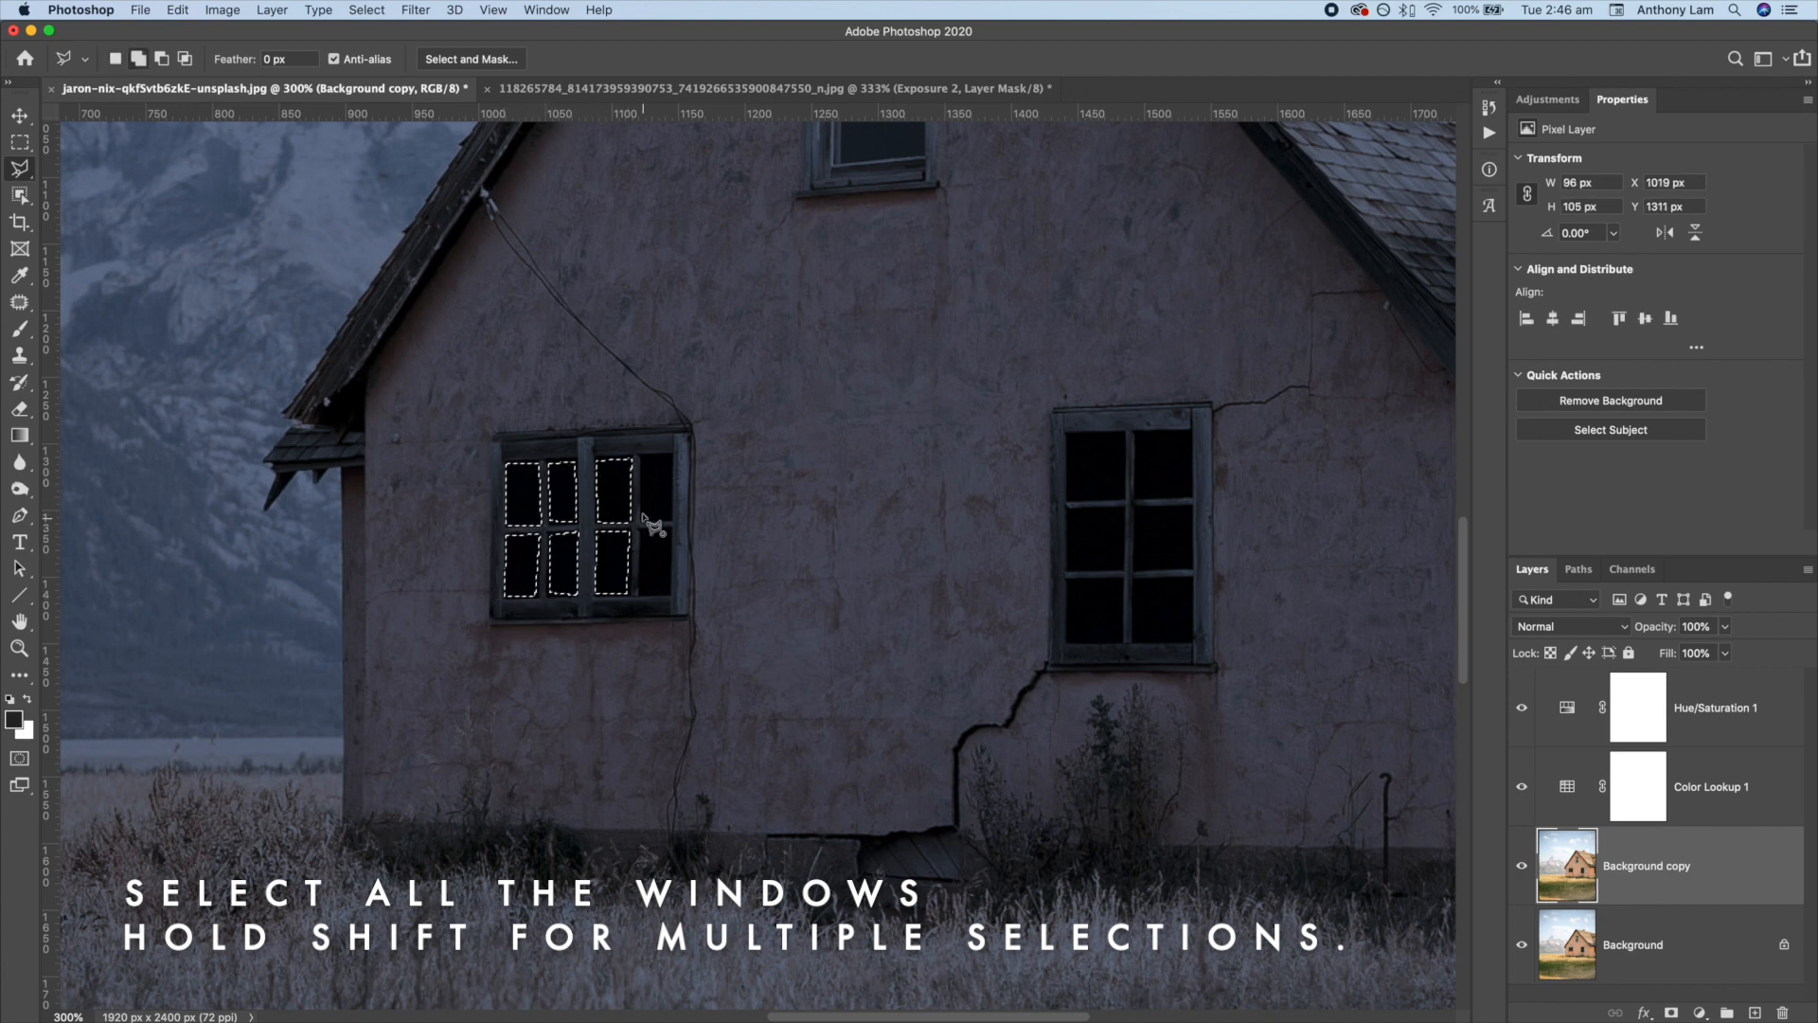
Add all panes of the house's lower-right window to the polygonal selection.
left_click(1140, 436, "shift")
left_click(1124, 507, "shift")
left_click(1124, 569)
left_click(1137, 508, "shift")
left_click(1137, 581, "shift")
left_click(1124, 578, "shift")
Add the lower pane and the small upper panes of the gable window to the selection.
scroll(1080, 568, "up", 5)
left_click(946, 461, "shift")
left_click(946, 364)
left_click(859, 369)
left_click(855, 468)
left_click(946, 461)
left_click(944, 341, "shift")
left_click(911, 343, "shift")
left_click(877, 348, "shift")
Create a new empty layer above the Hue/Saturation adjustment, keeping the window panes selected.
key("super+minus")
key("super+minus")
key("super+minus")
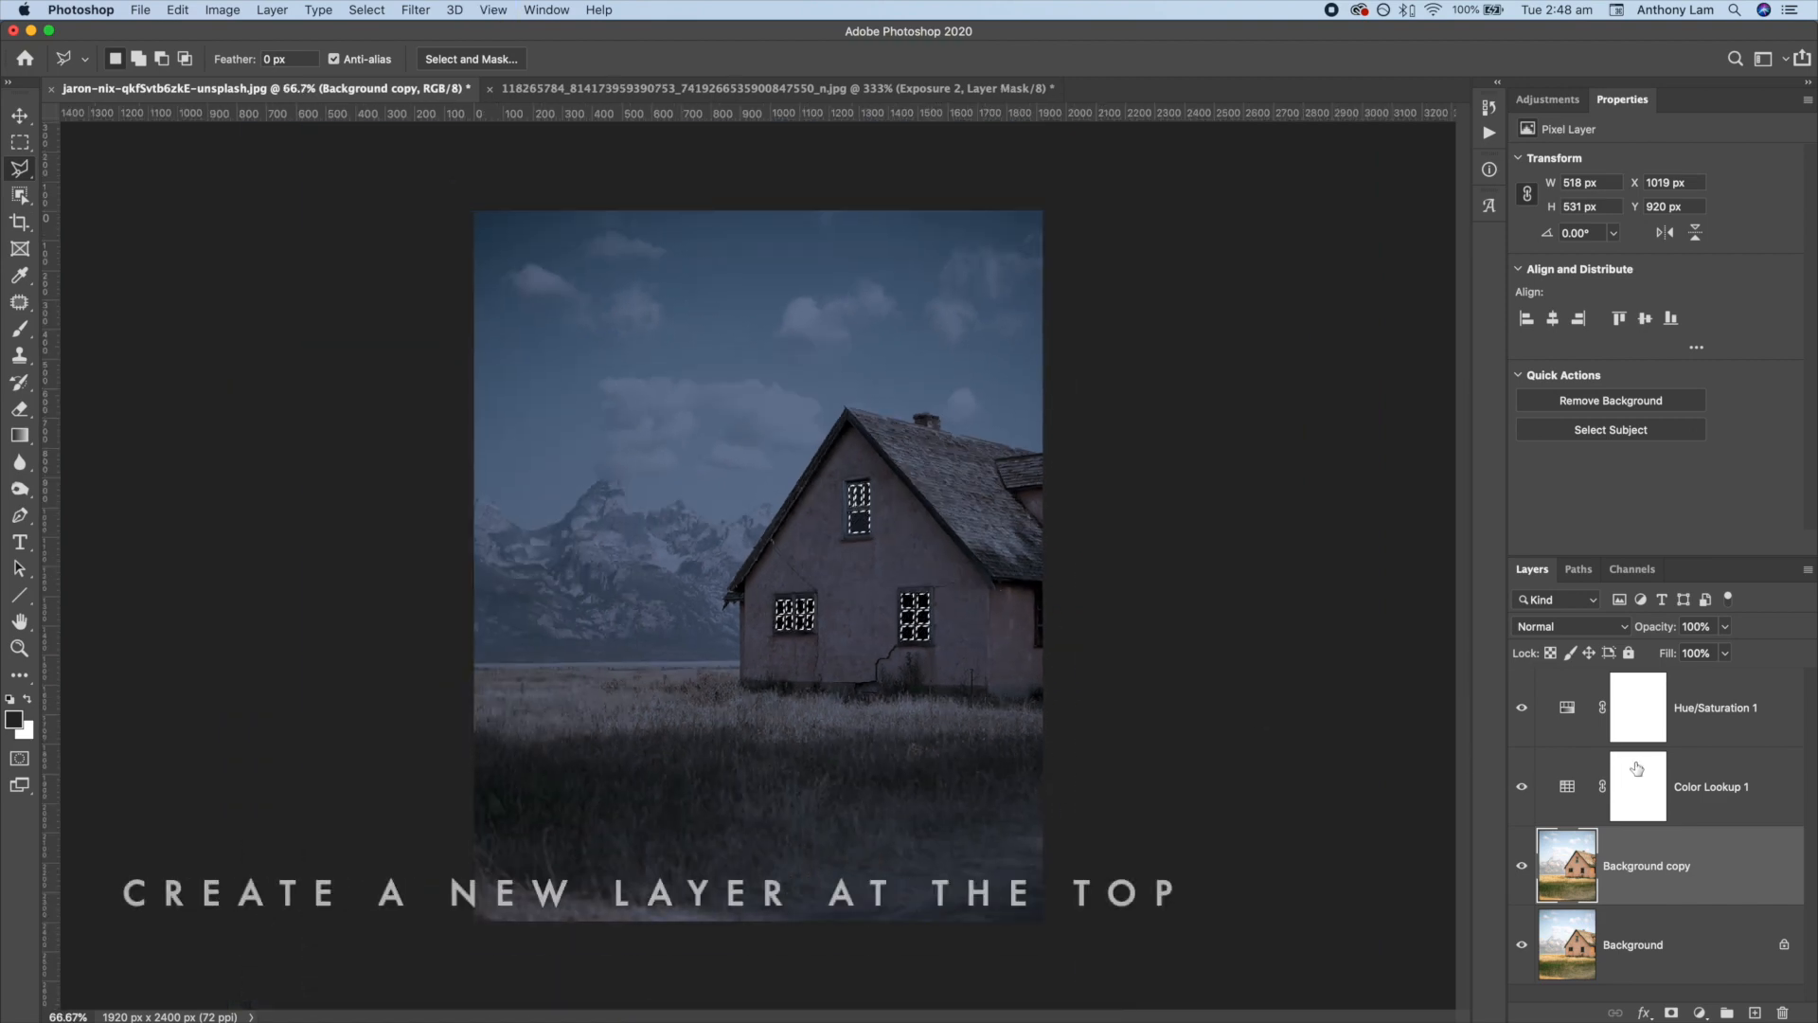
left_click(1579, 734)
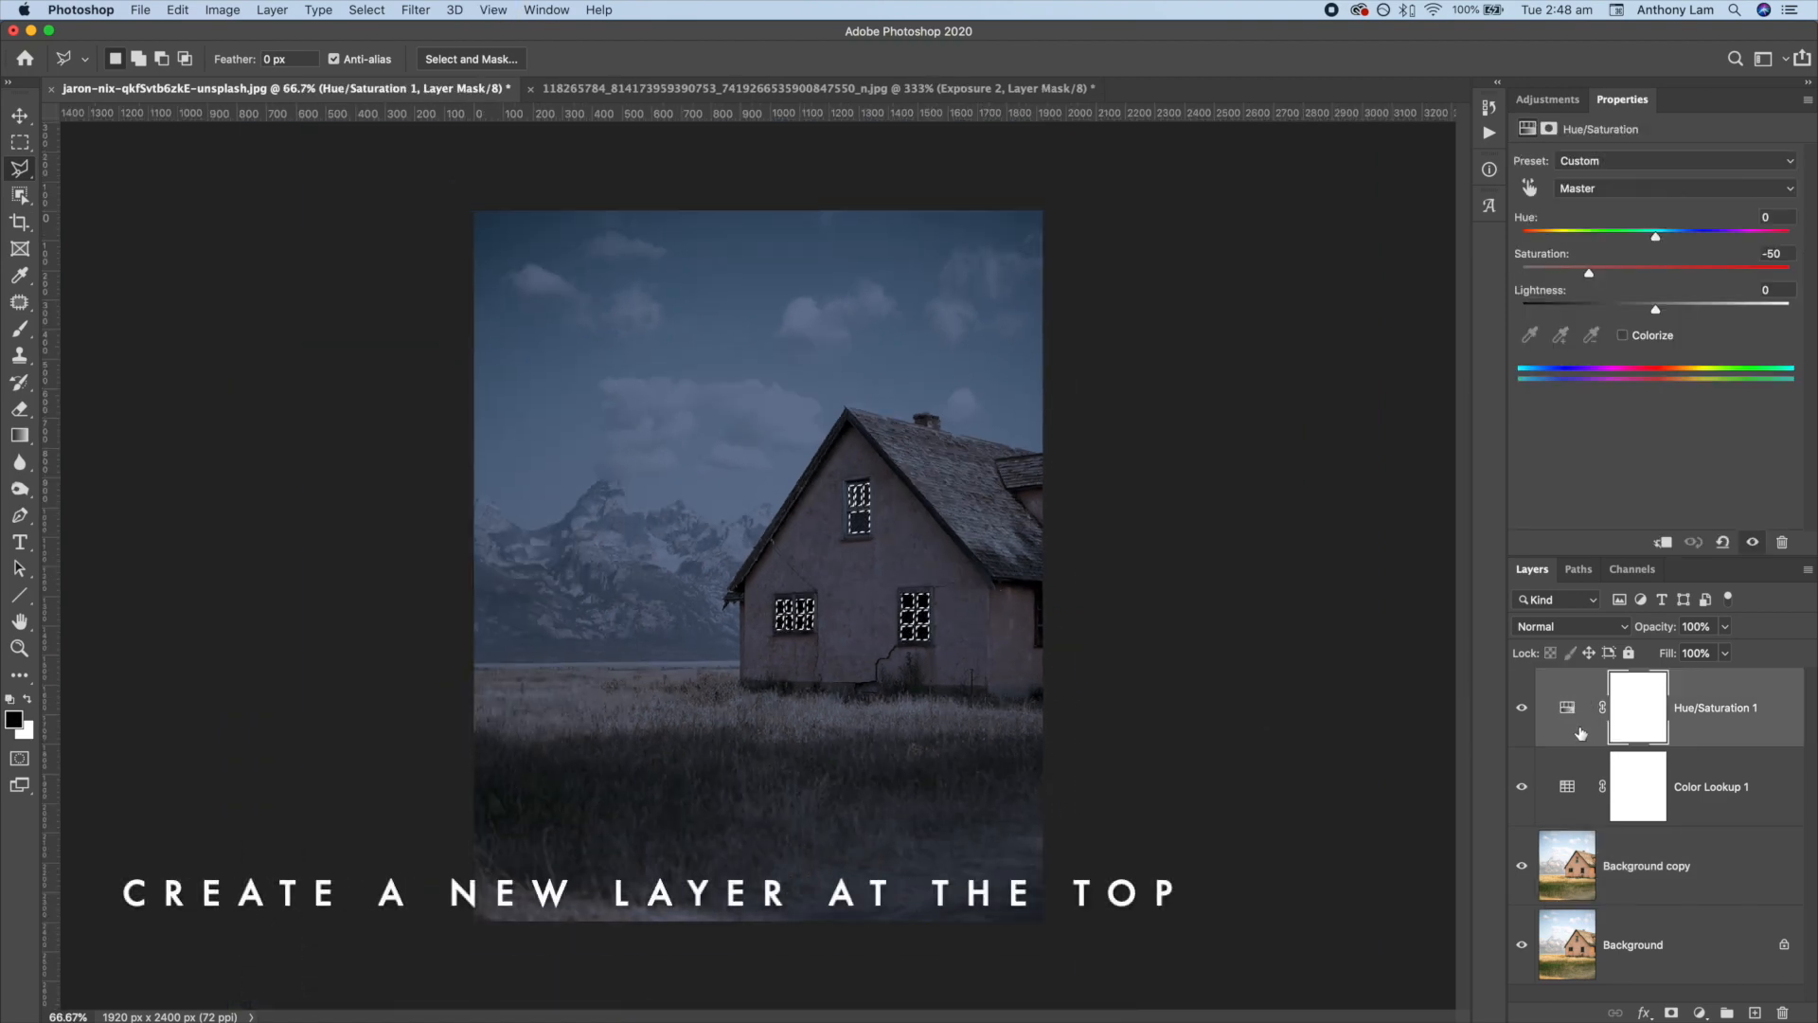
left_click(1753, 1012)
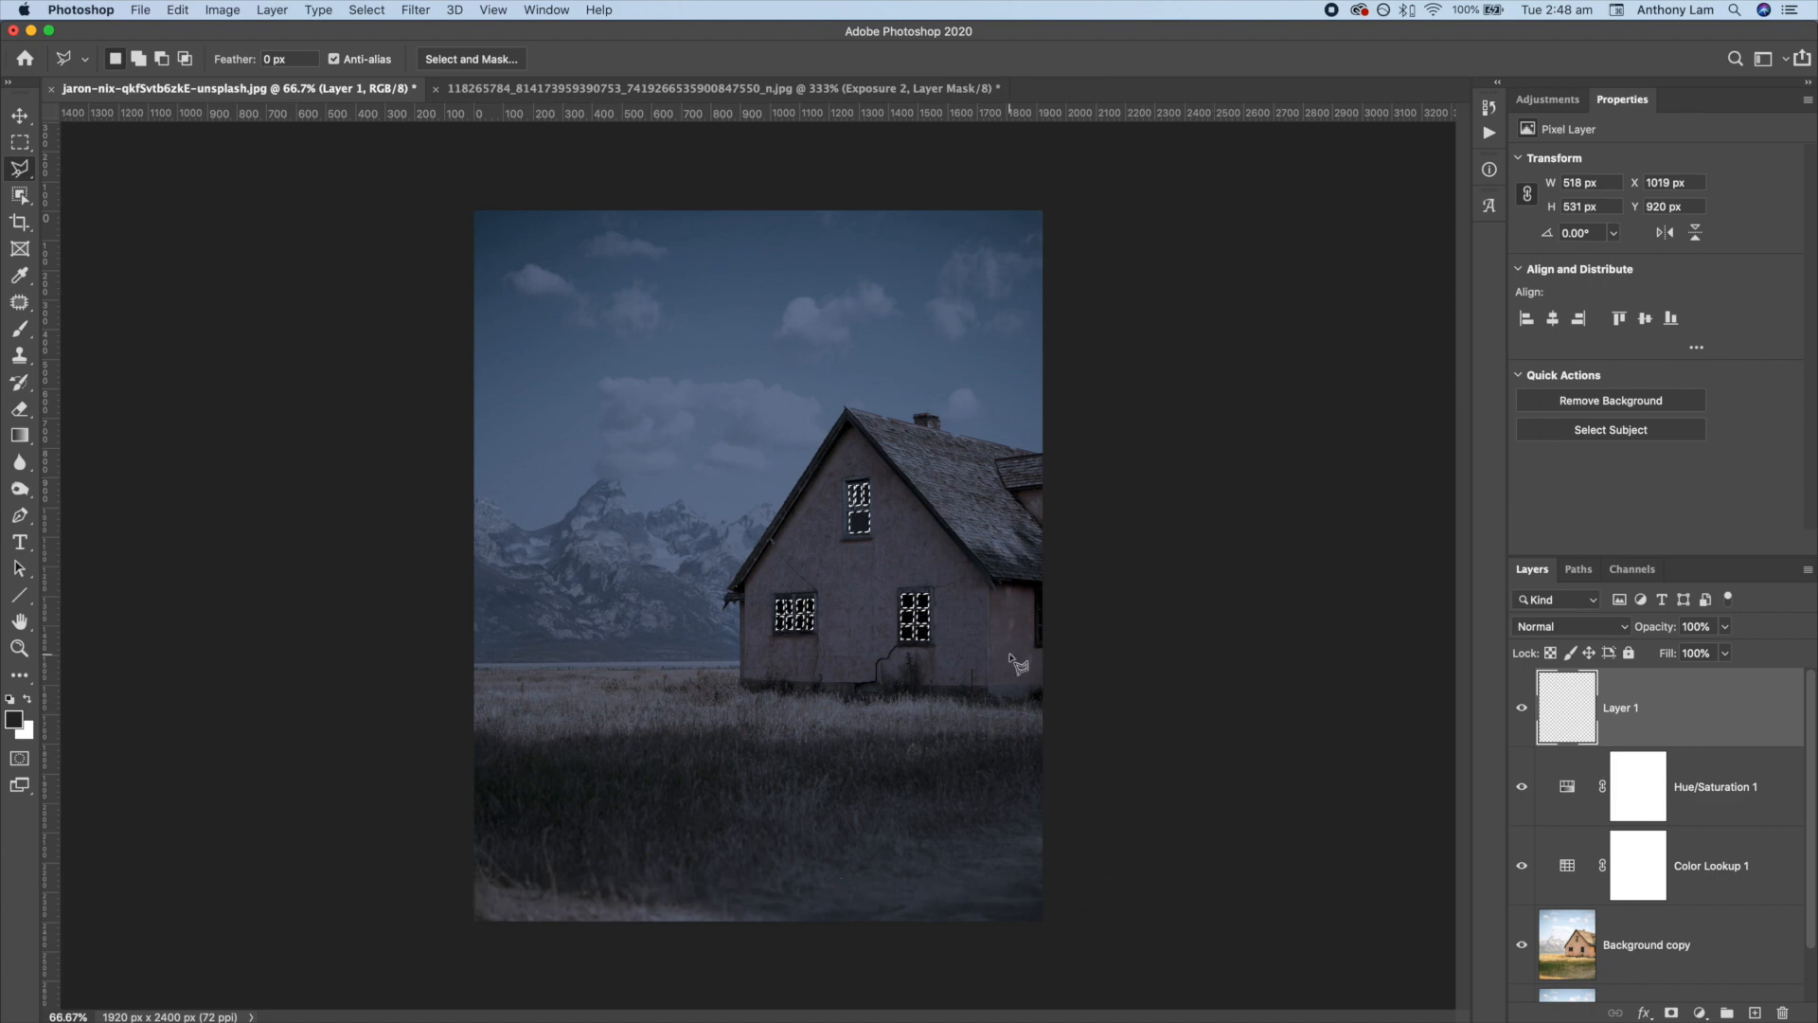
Paint the selected panes of all three windows yellow (#e4c350) with the Brush at 100% opacity, and deselect.
left_click(14, 718)
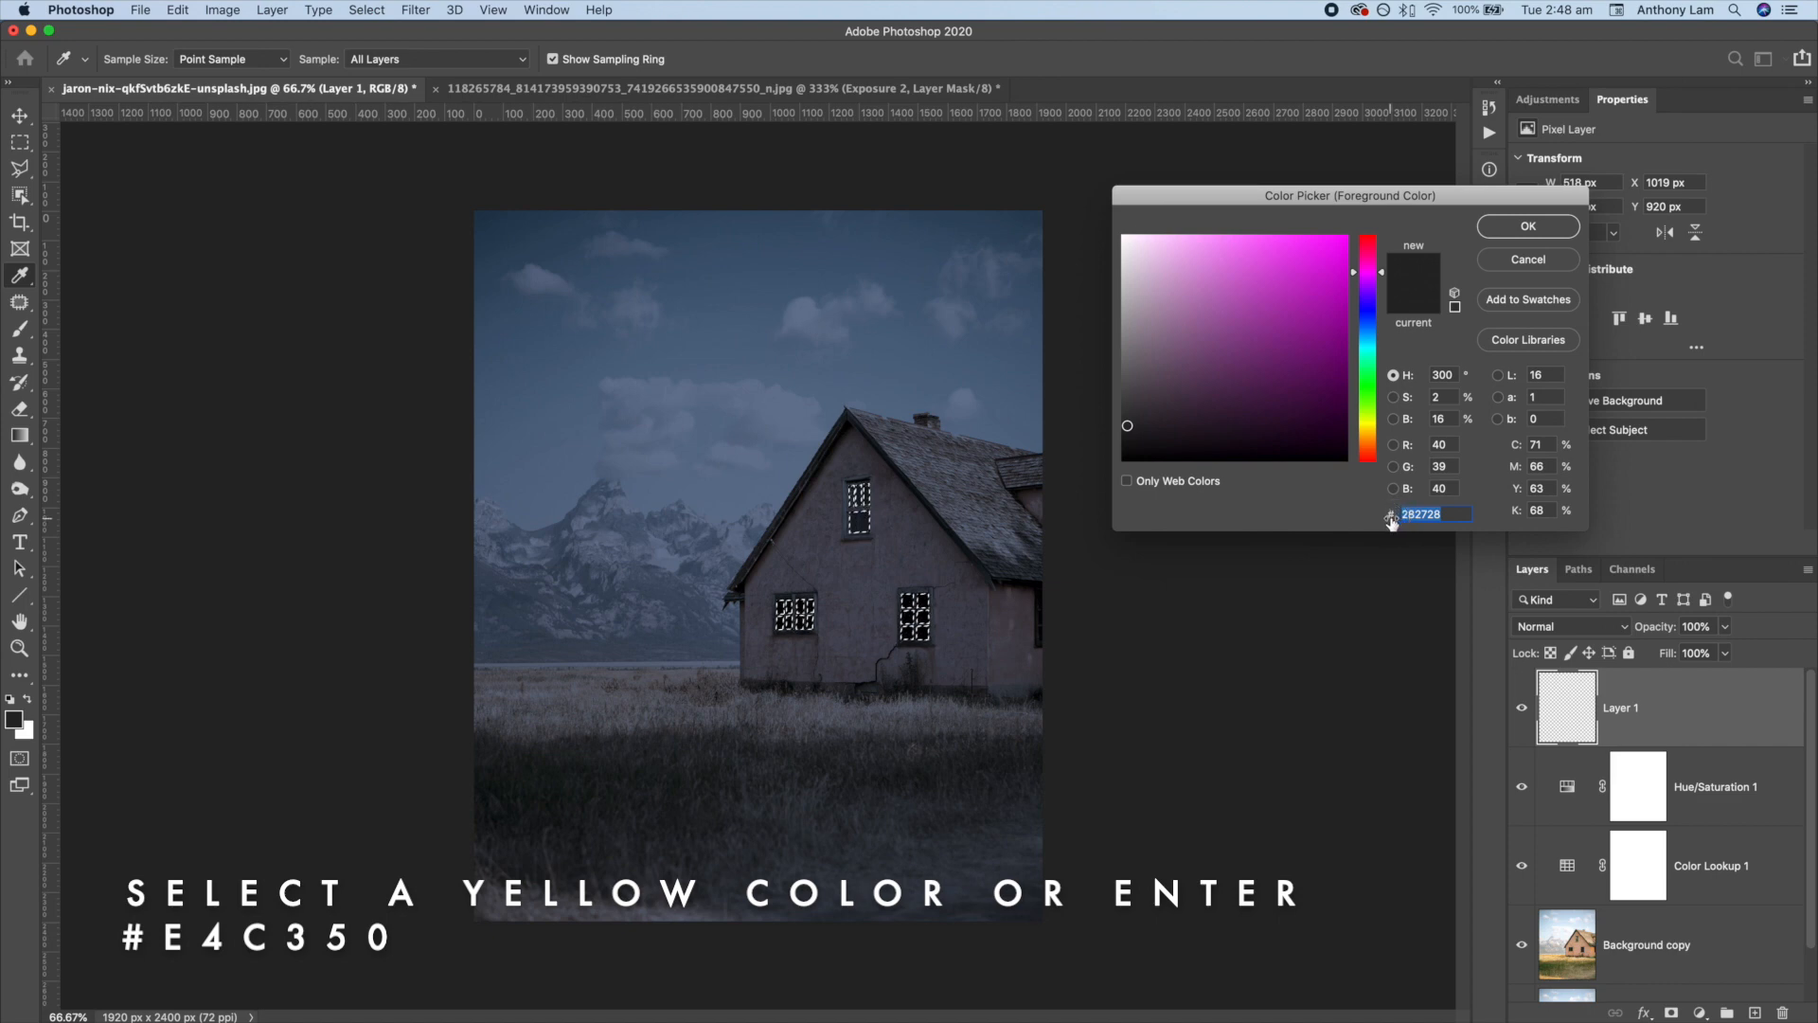
type("e4c350")
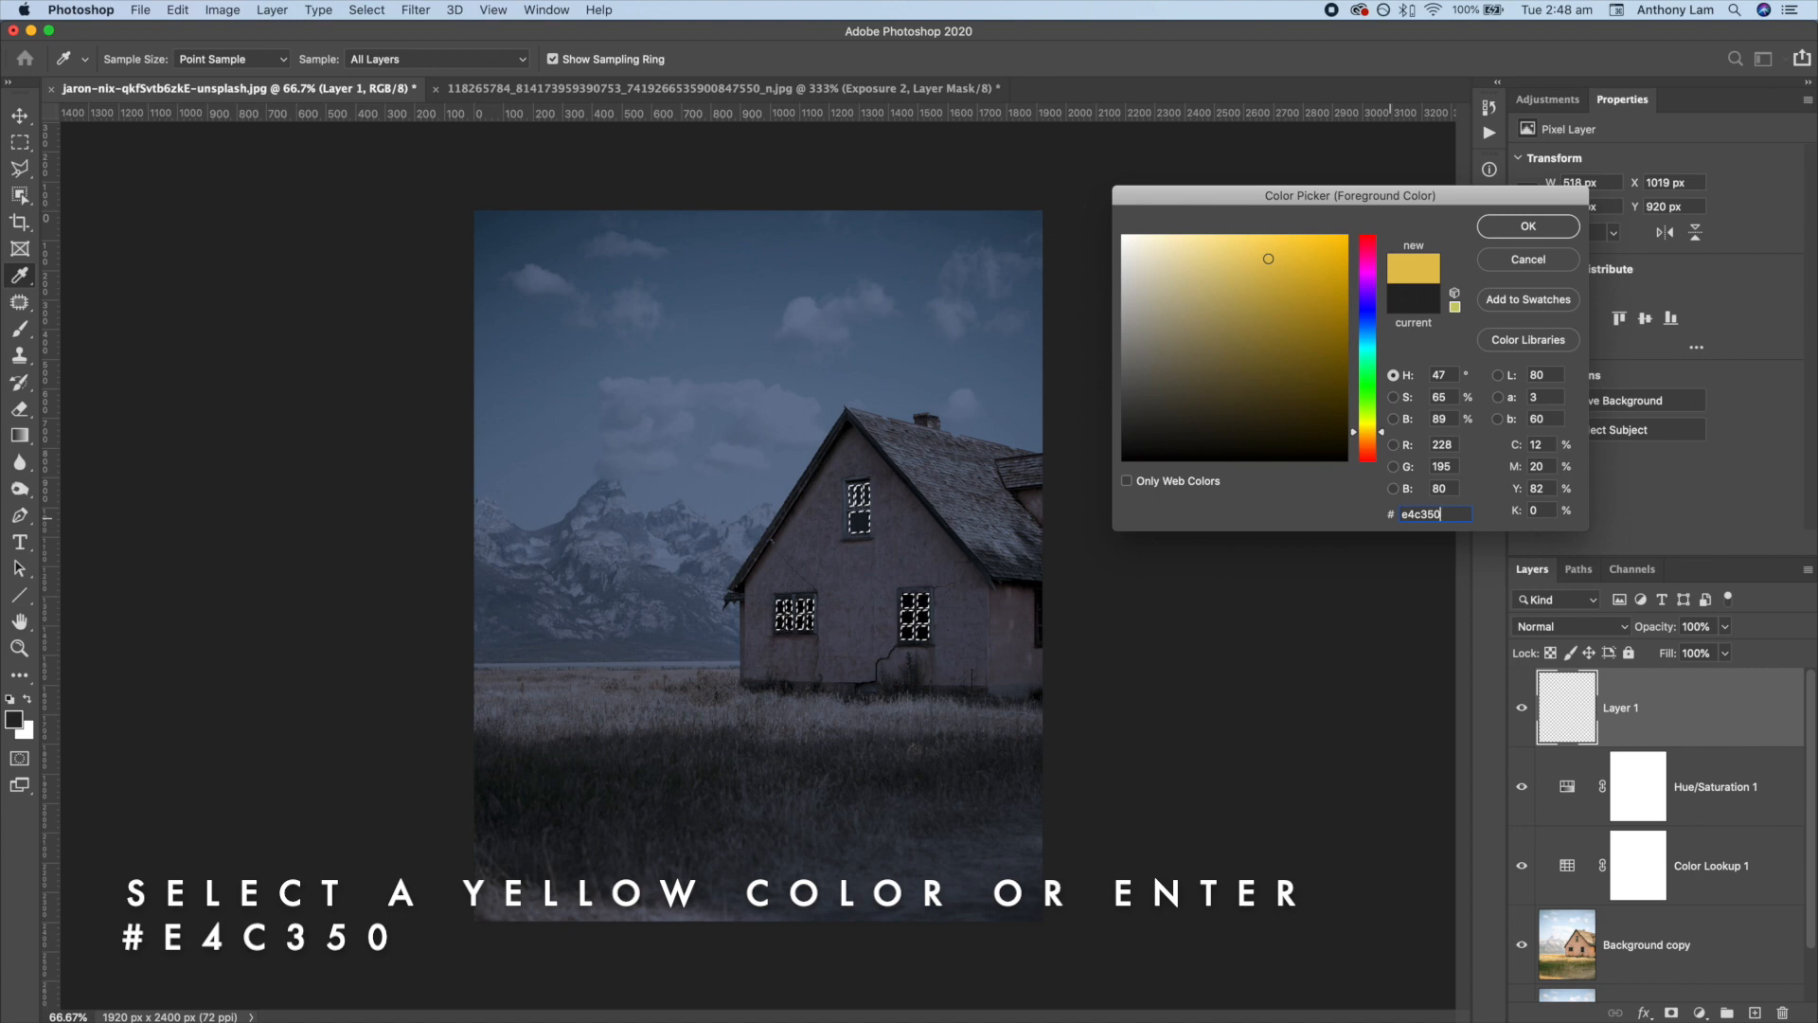
left_click(1520, 234)
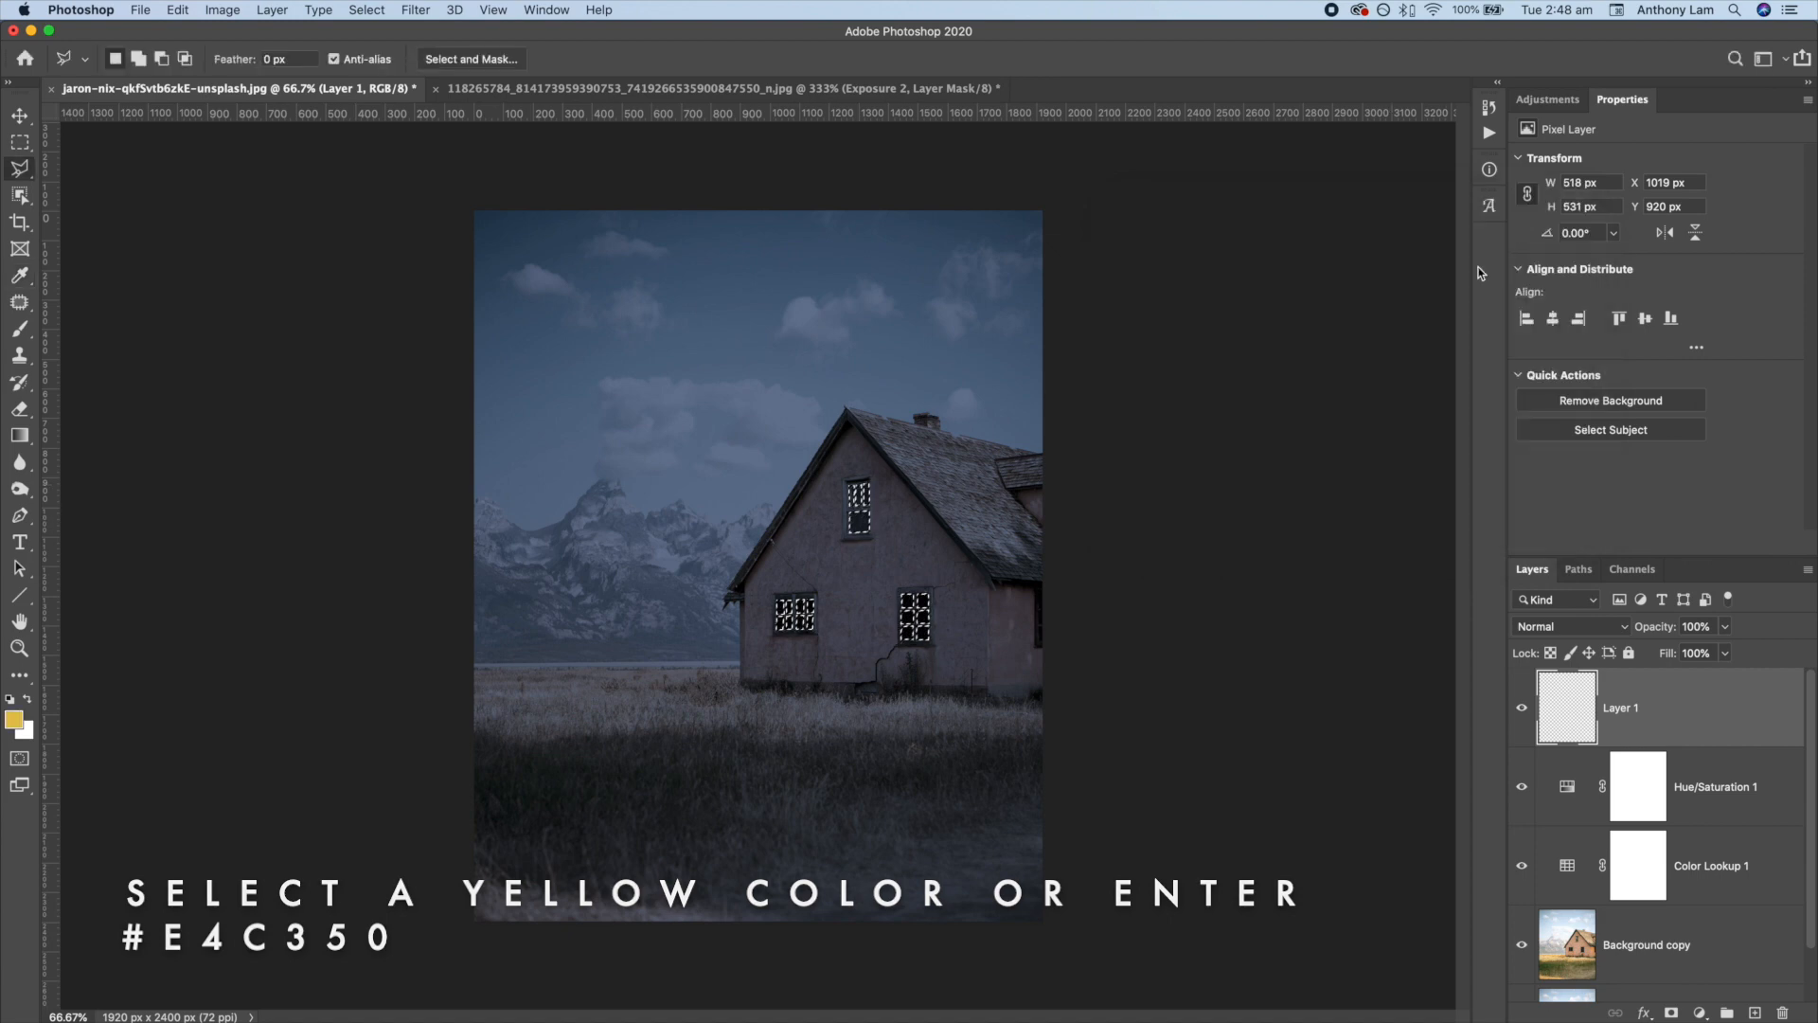
key("b")
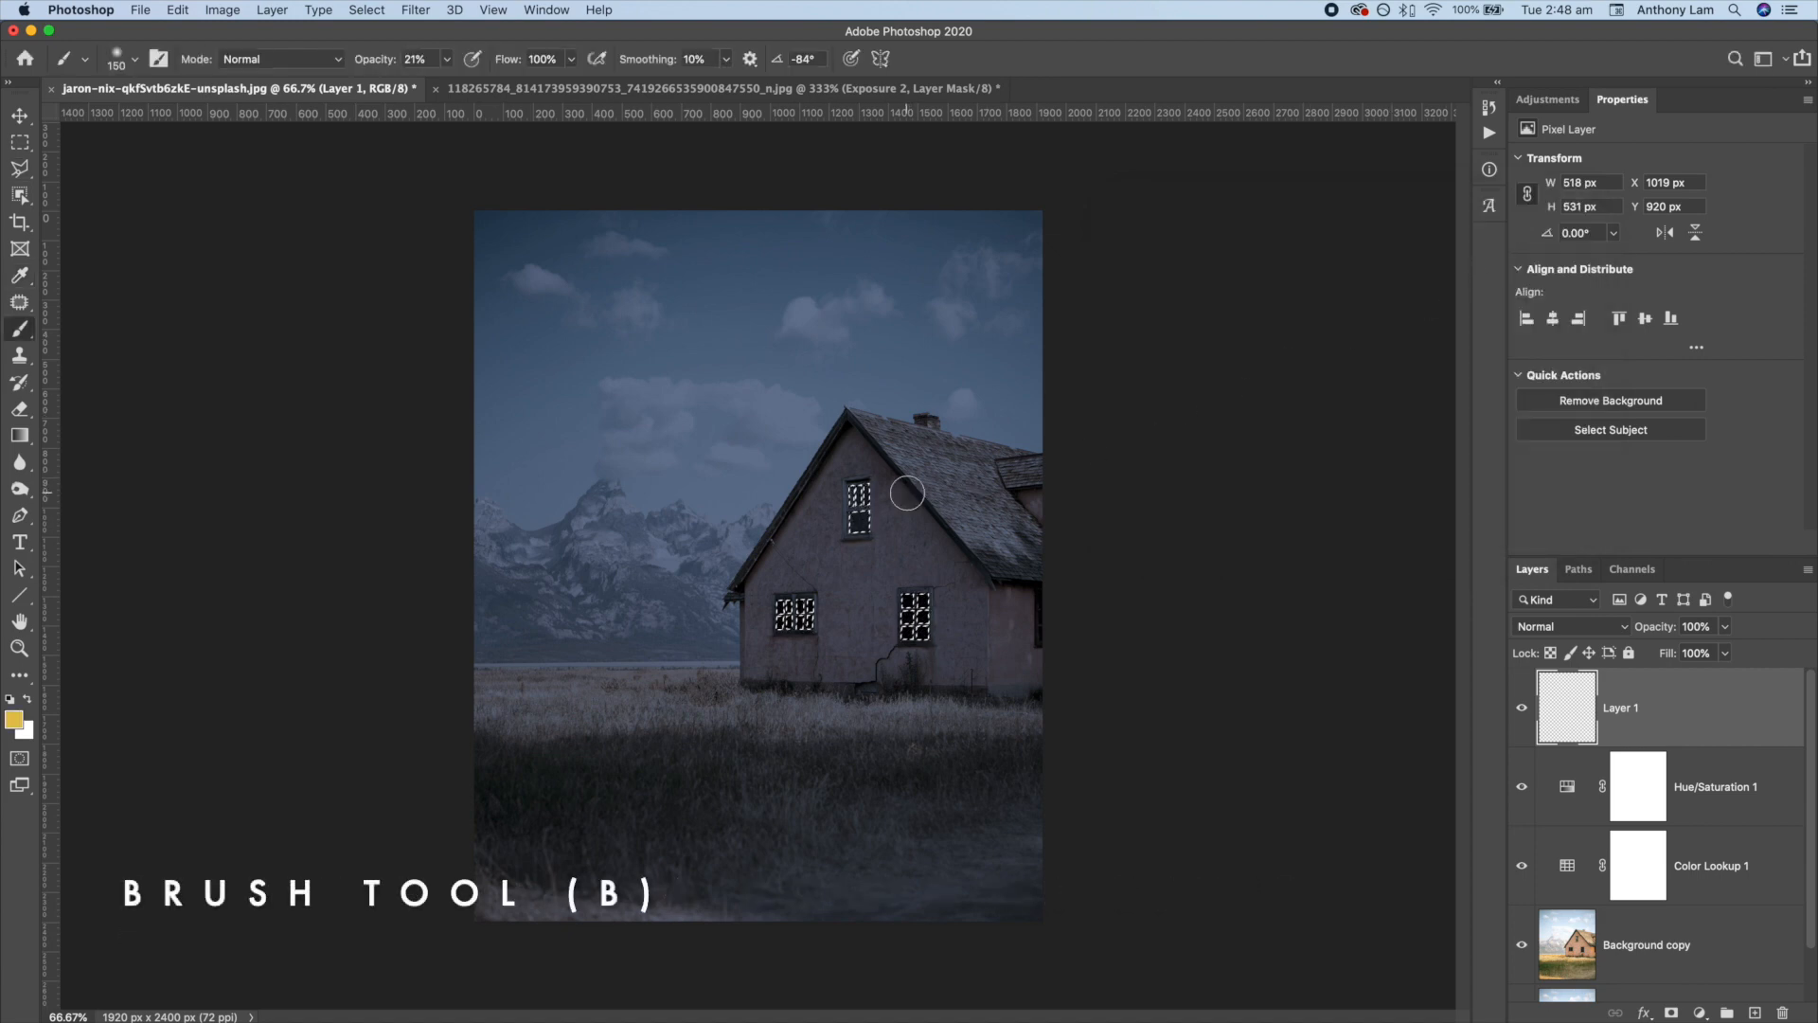
mouse_move(820, 620)
left_mouse_down()
mouse_move(805, 608)
mouse_move(757, 620)
mouse_move(829, 624)
left_mouse_up()
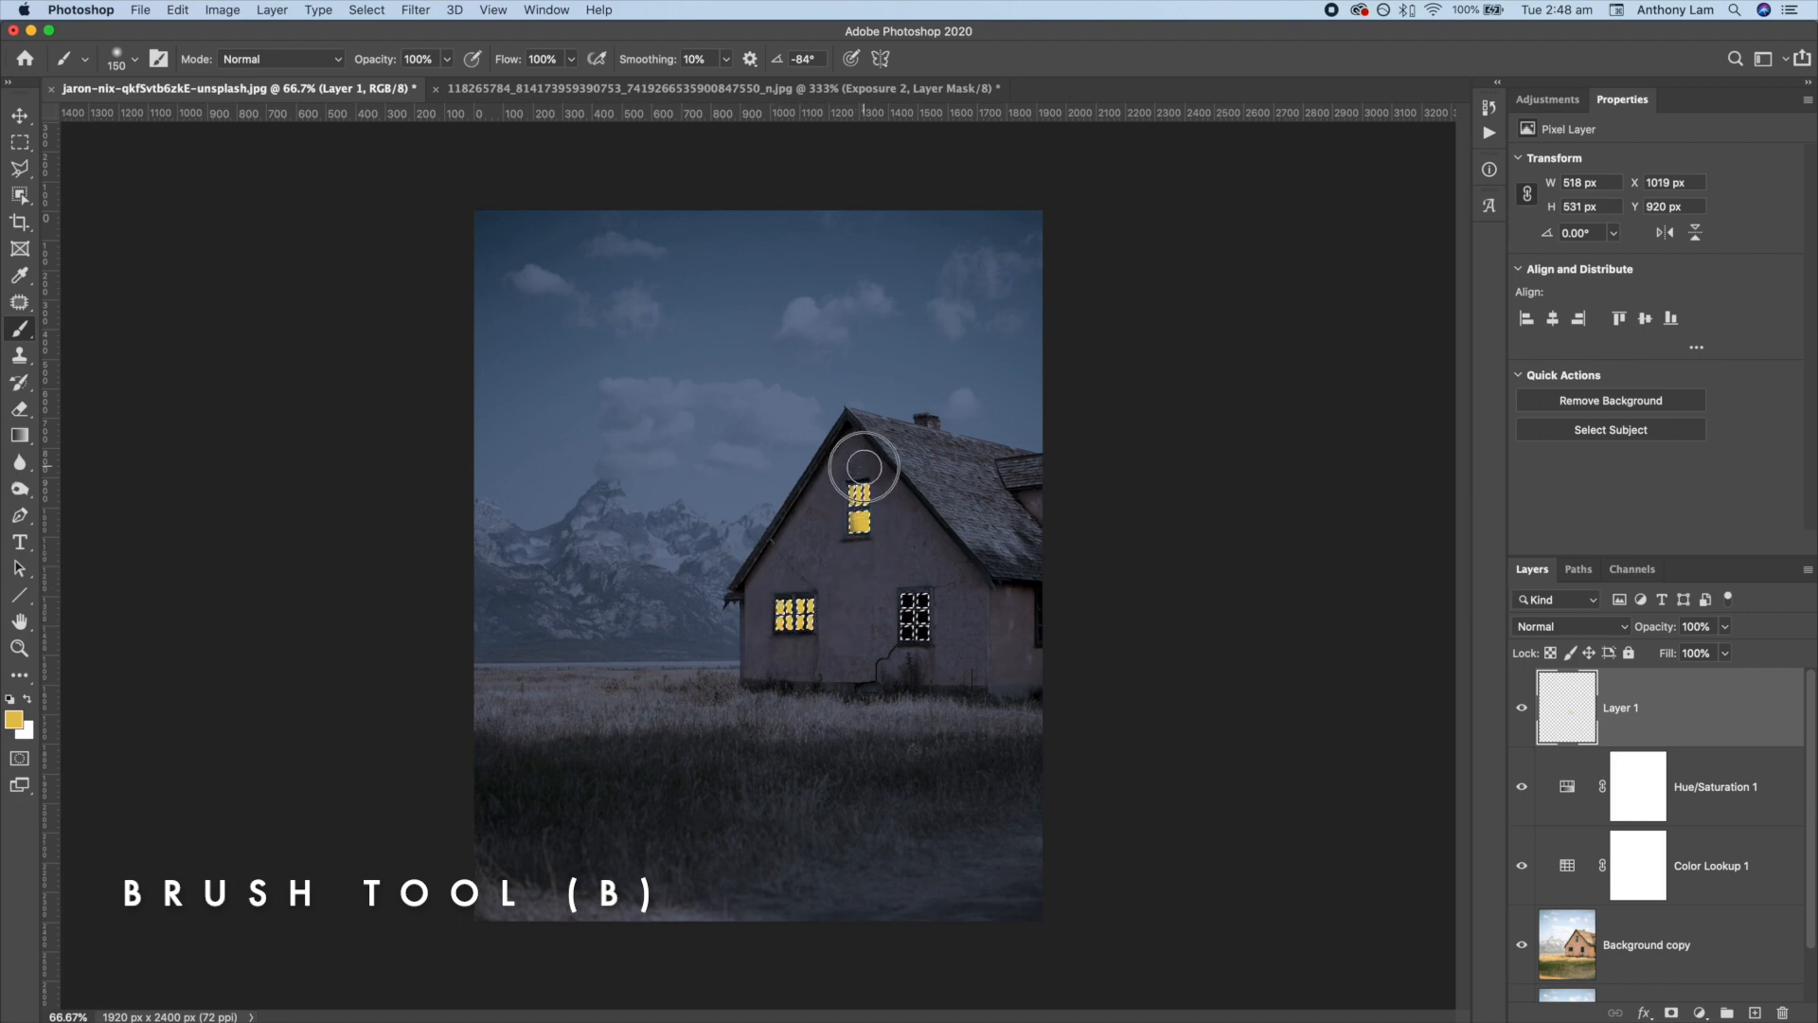
mouse_move(909, 648)
left_mouse_down()
mouse_move(927, 591)
mouse_move(929, 650)
left_mouse_up()
key("super+d")
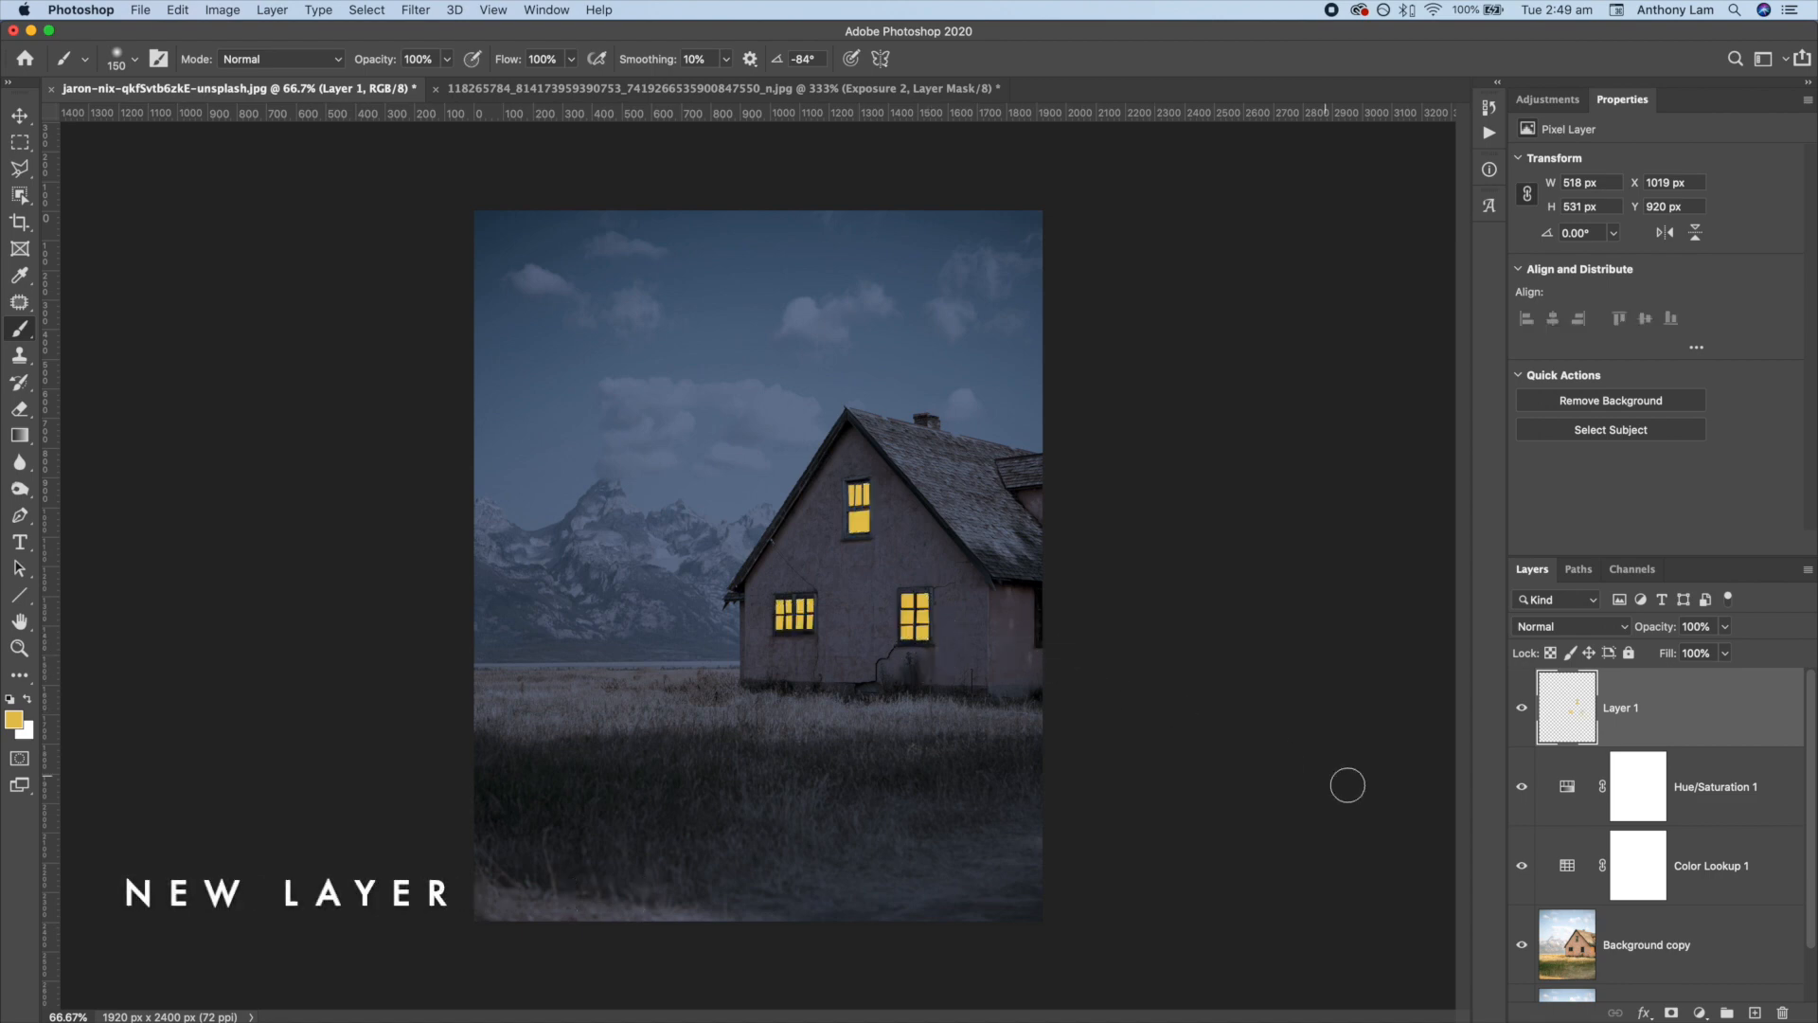
Enlarge the brush to 175 px and add a new top layer named Glow2.
key("bracketright")
left_click(1757, 1012)
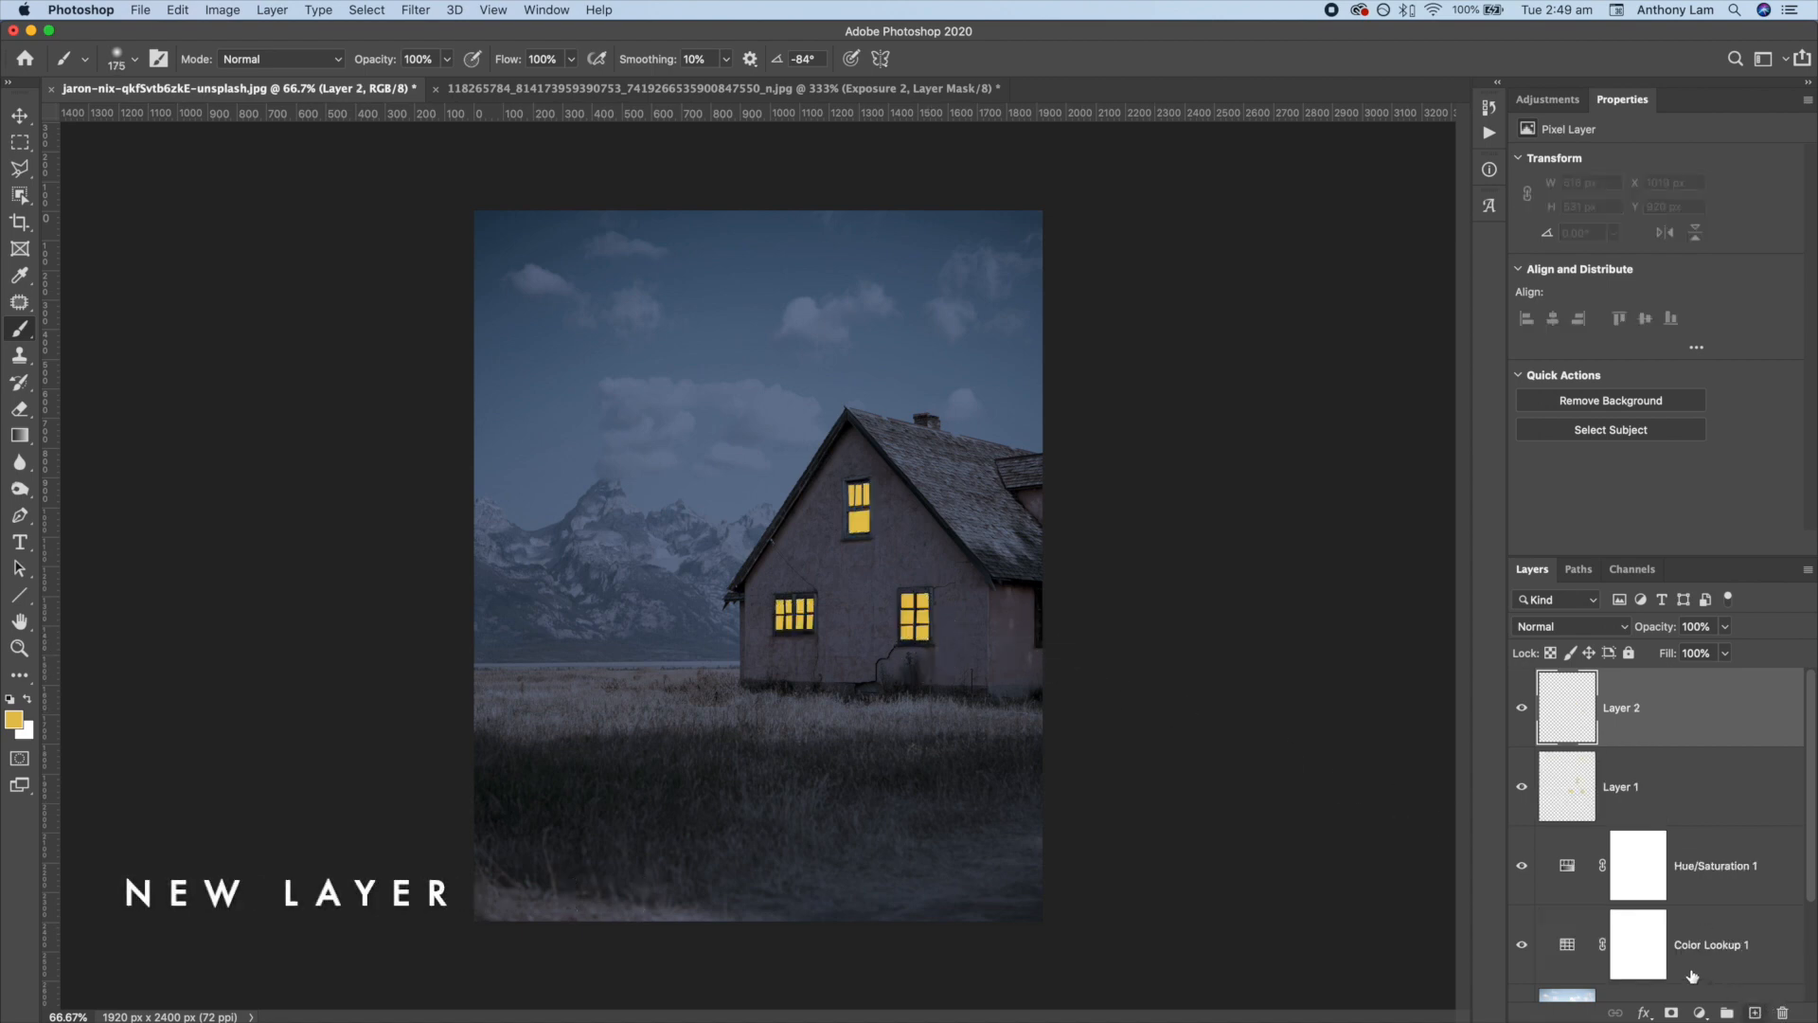
double_click(1615, 708)
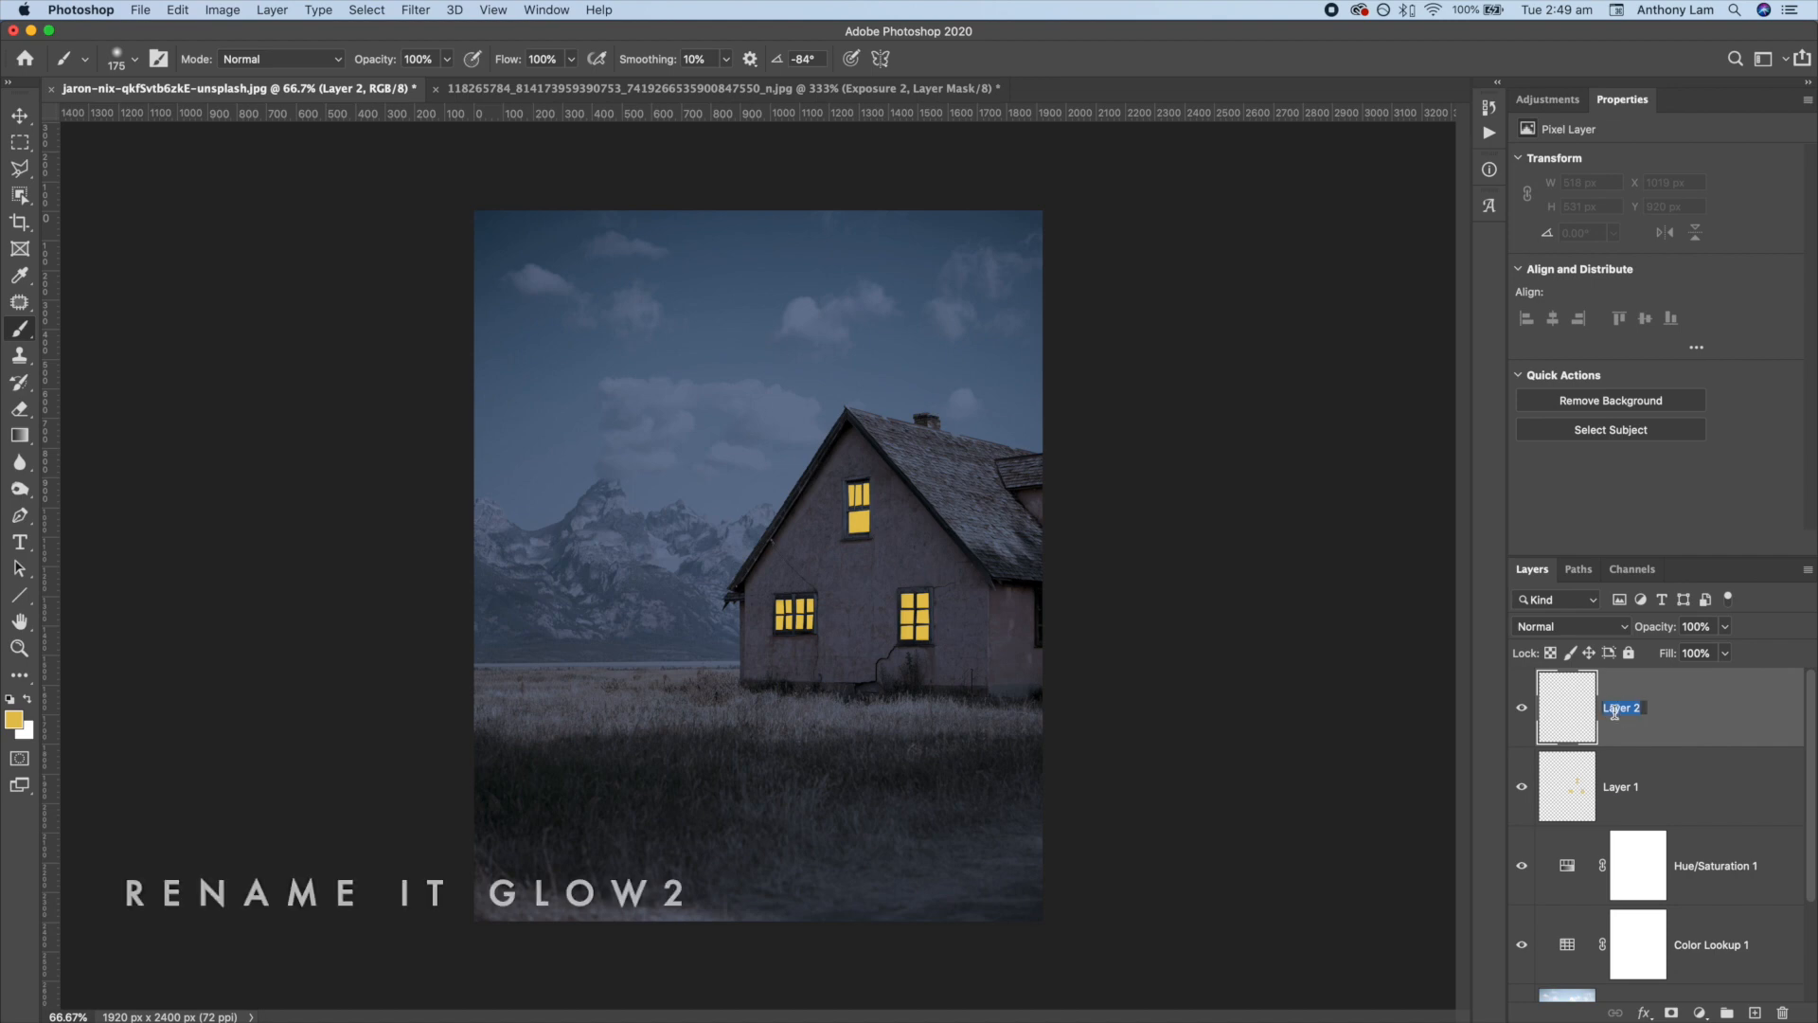
type("Glow2")
key("Return")
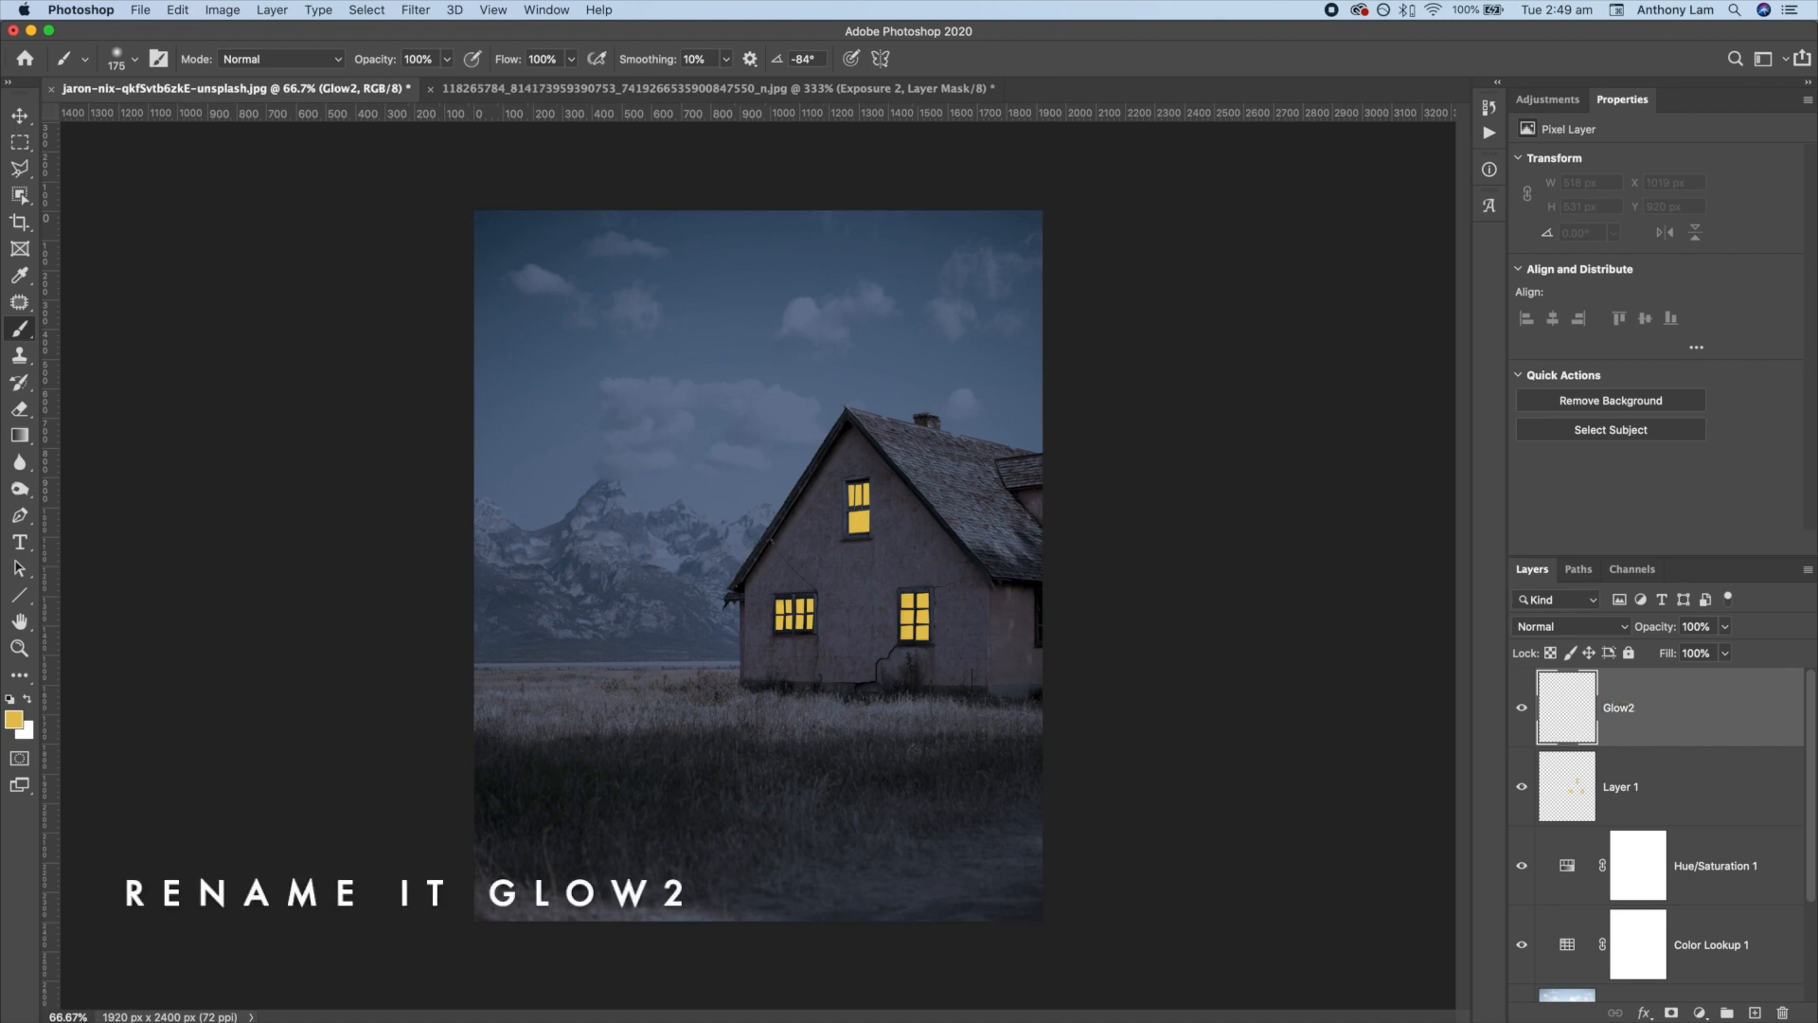
Set the brush opacity to 20% and dab a soft yellow glow over all three windows on the Glow2 layer.
left_click_drag(386, 60, 369, 63)
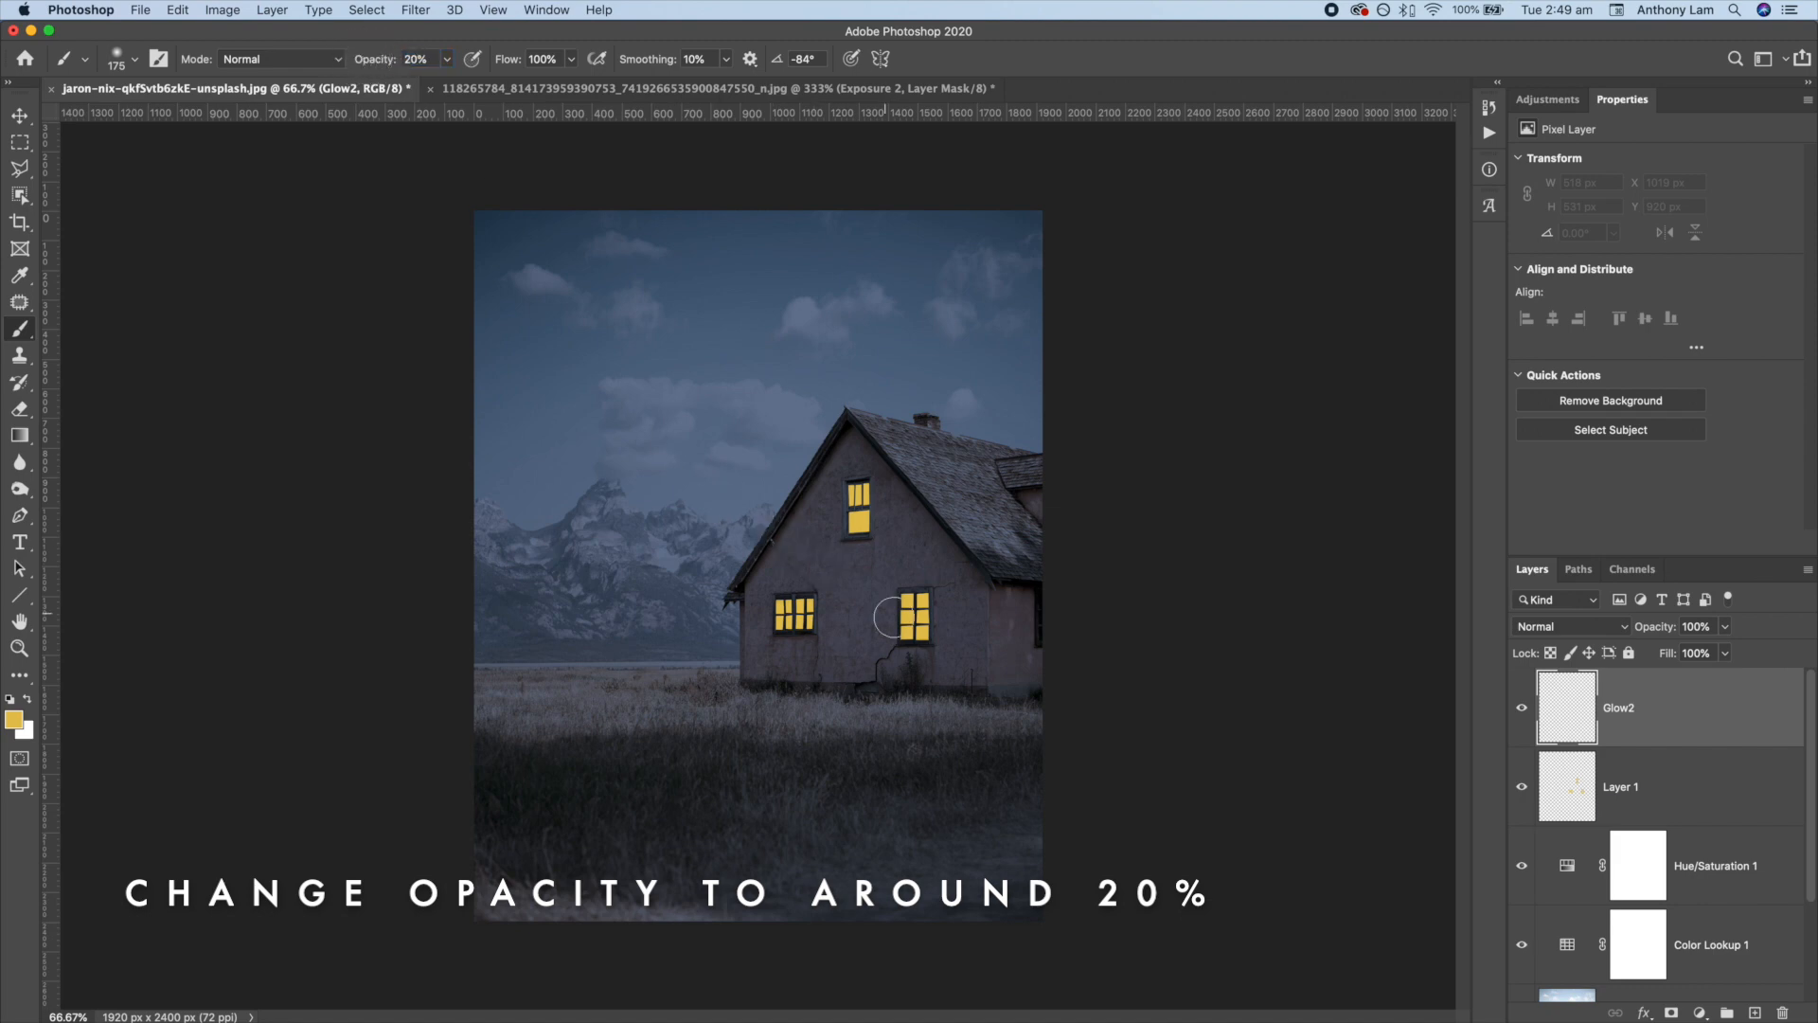
left_click(913, 618)
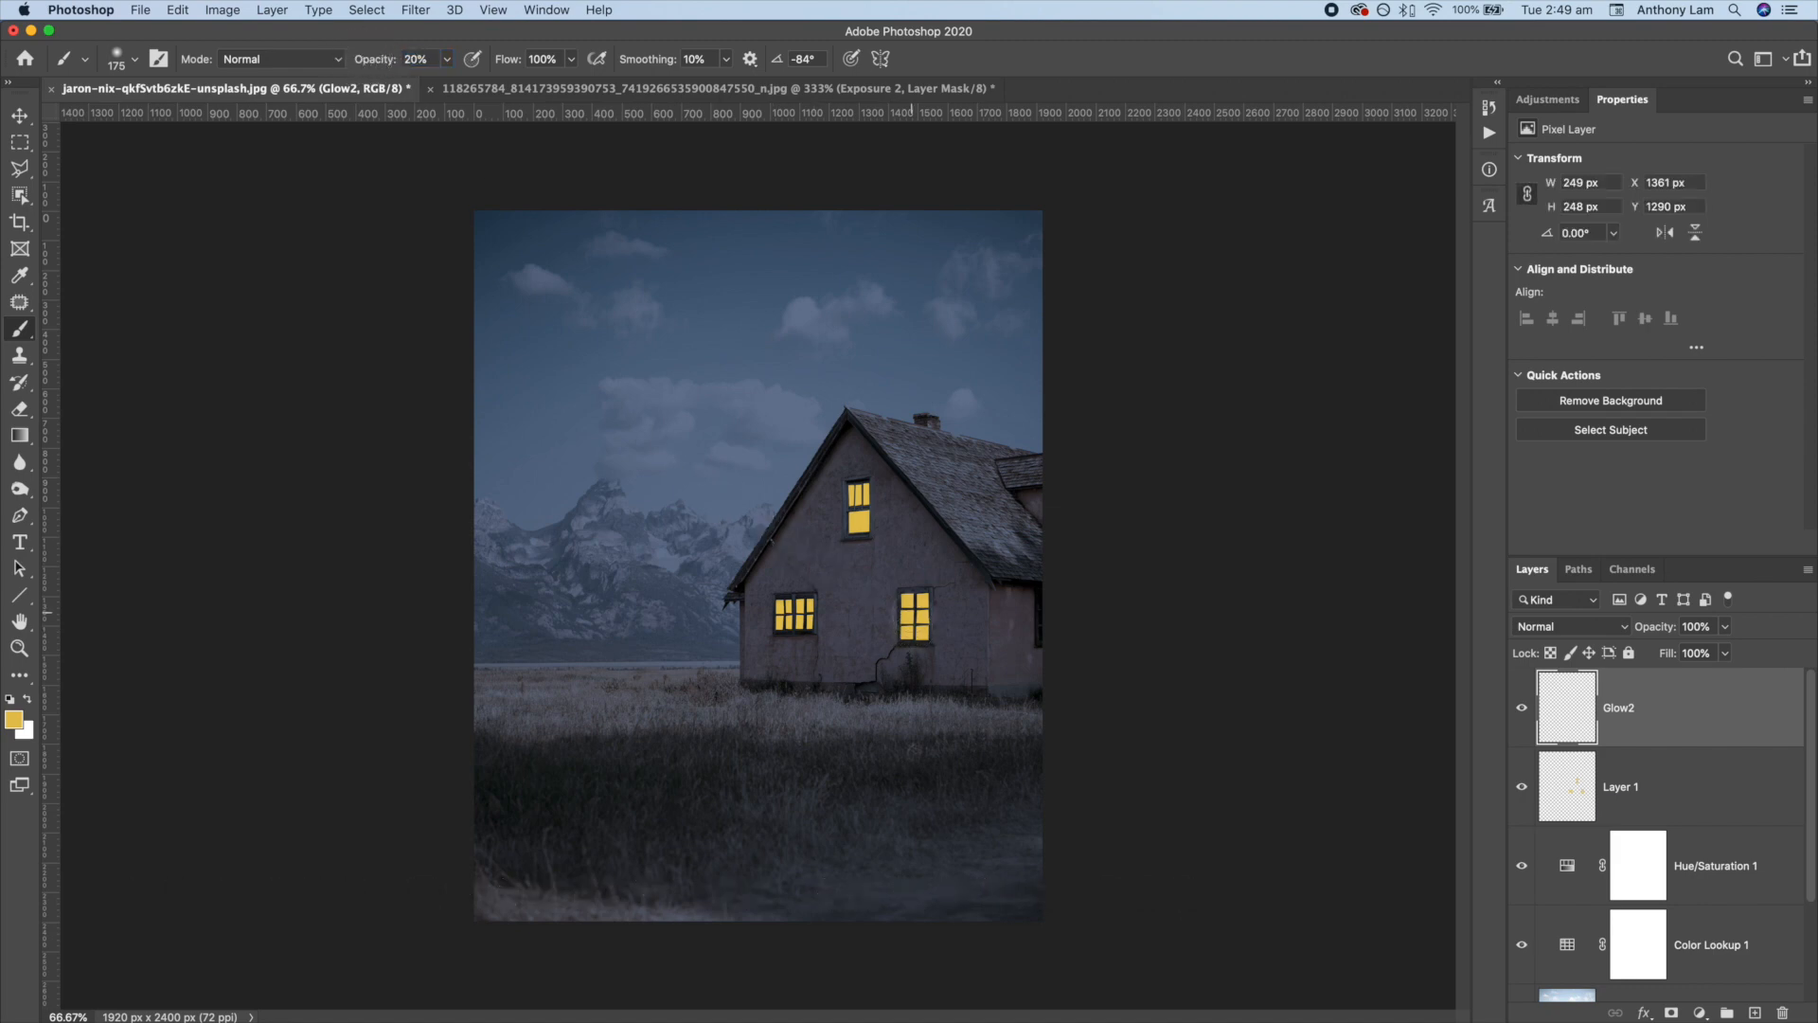
left_click(907, 618)
left_click(797, 613)
left_click(785, 615)
left_click(802, 616)
left_click(861, 518)
left_click(857, 490)
left_click(914, 606)
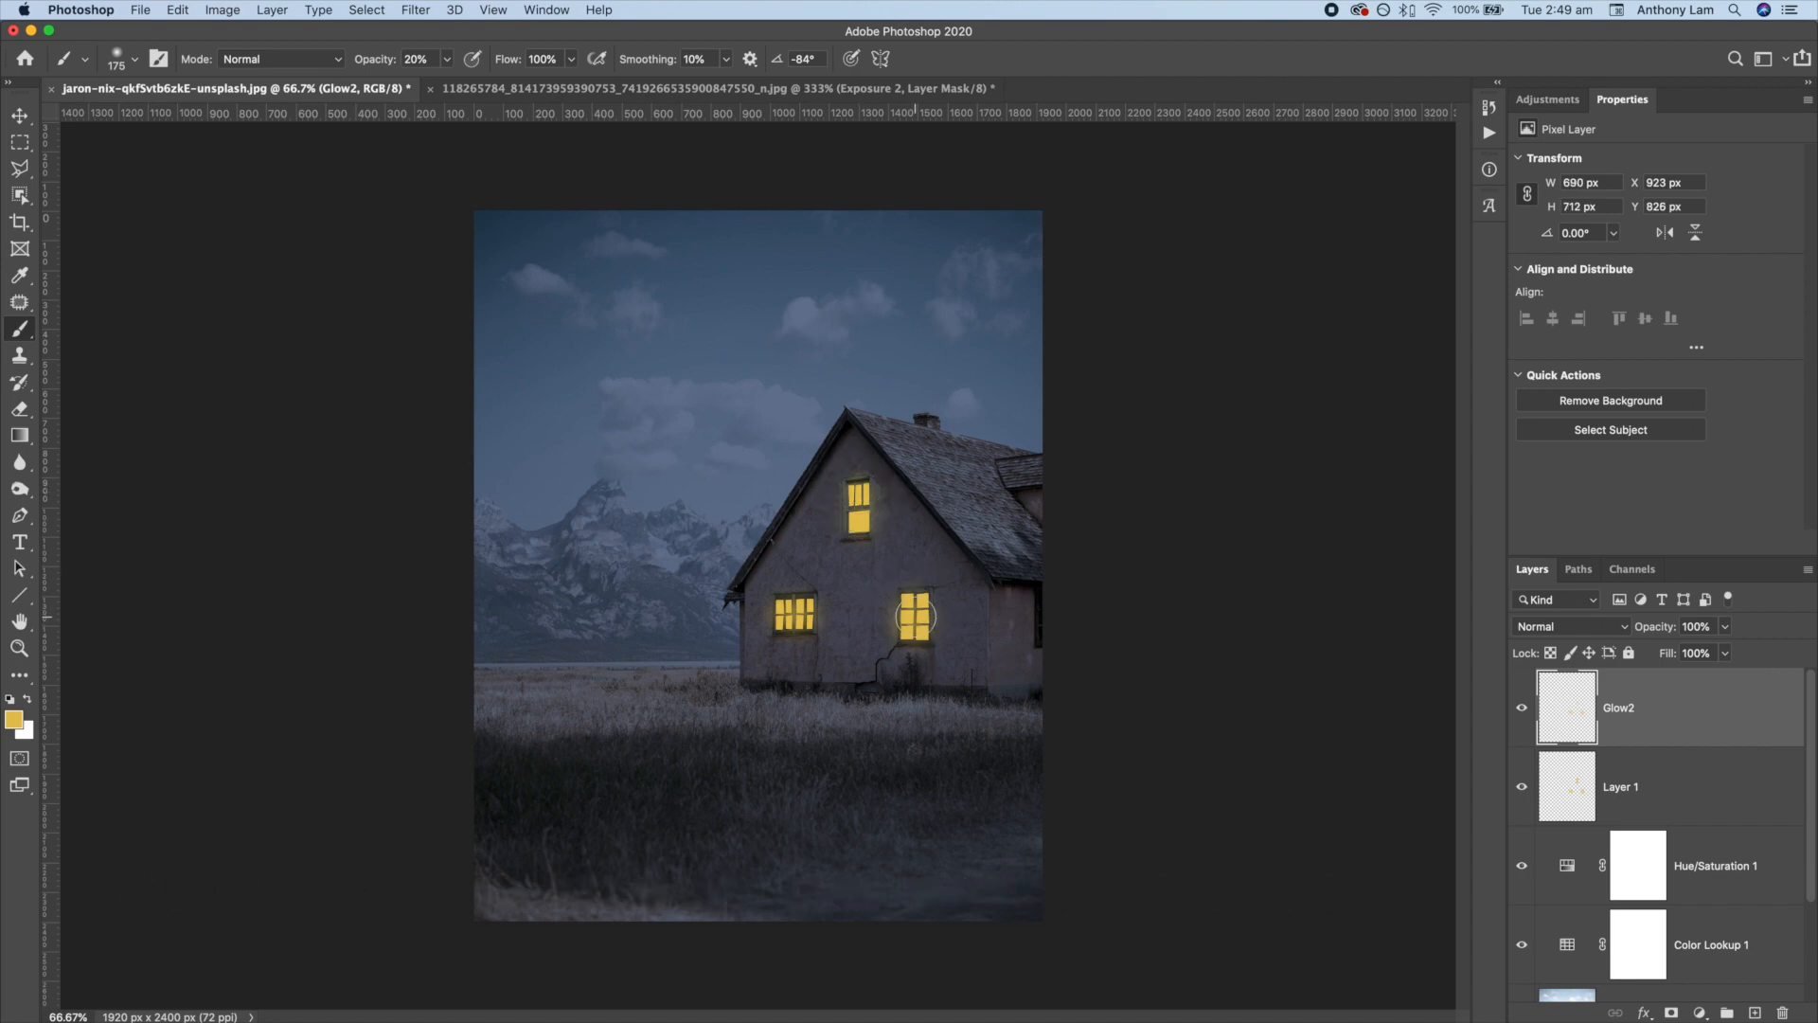
Add another layer on top named Glow3 and set its blend mode to Color Dodge.
left_click(1755, 1013)
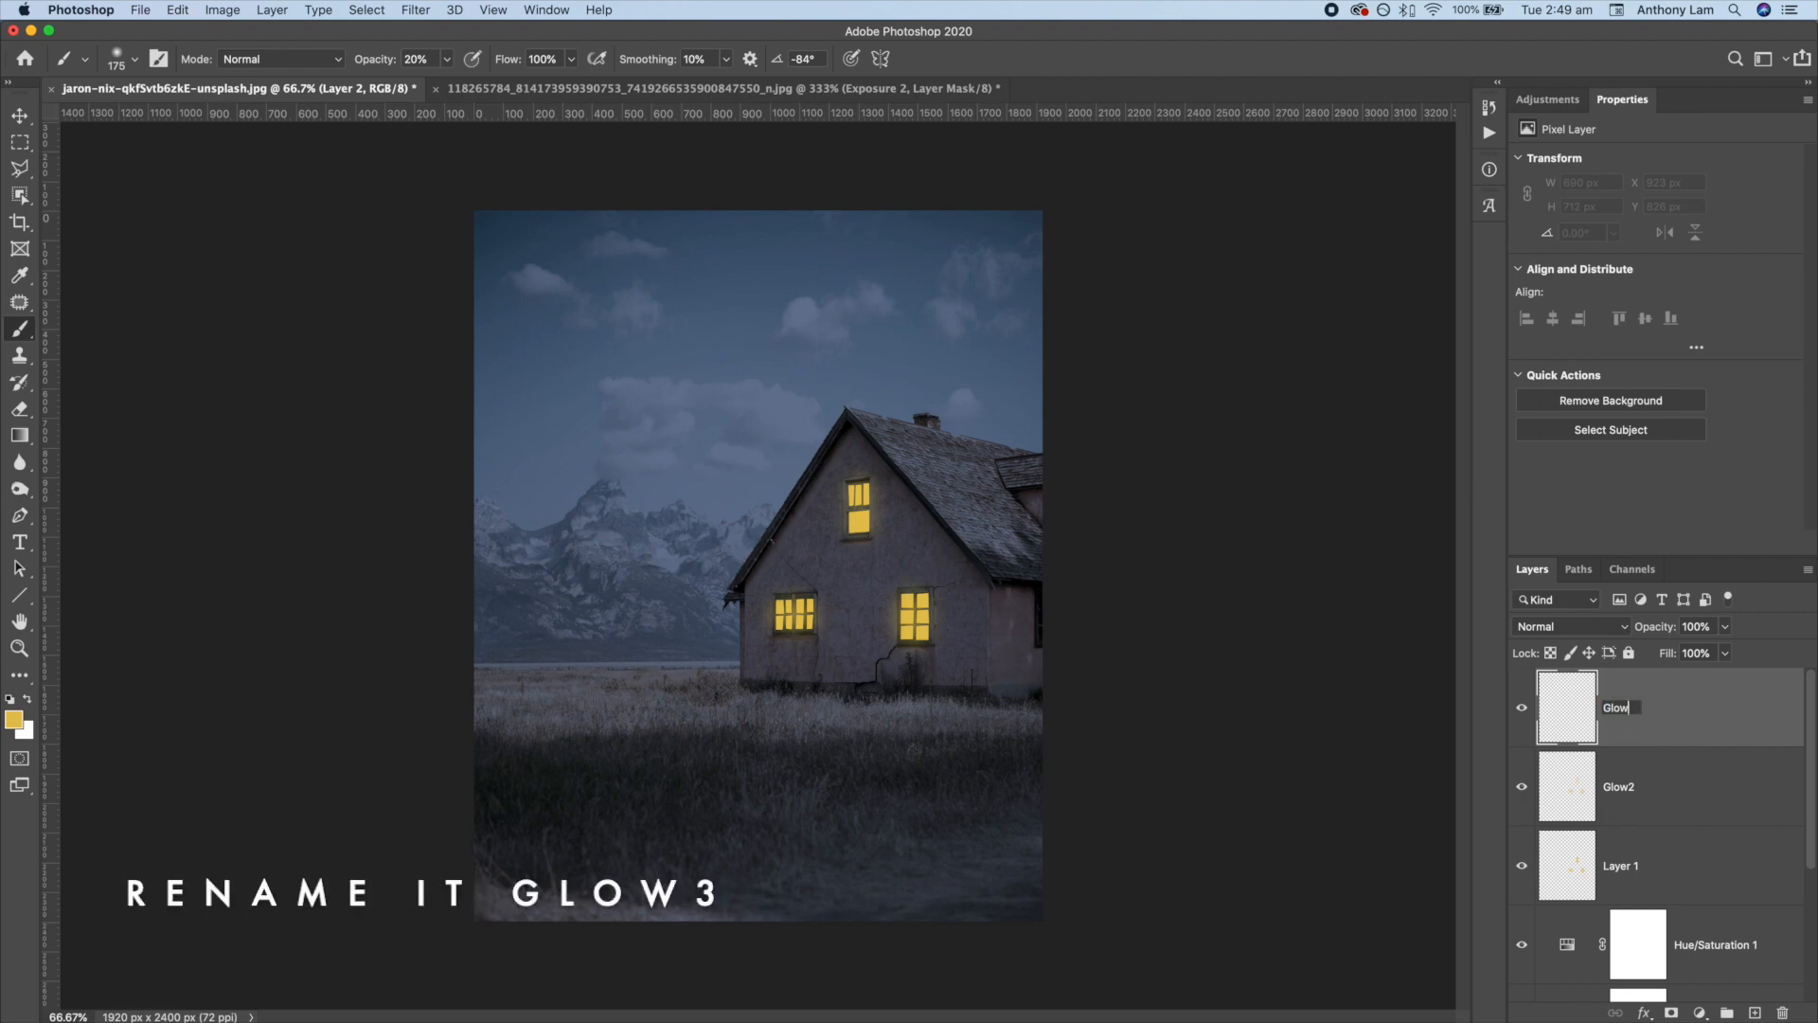
key("Return")
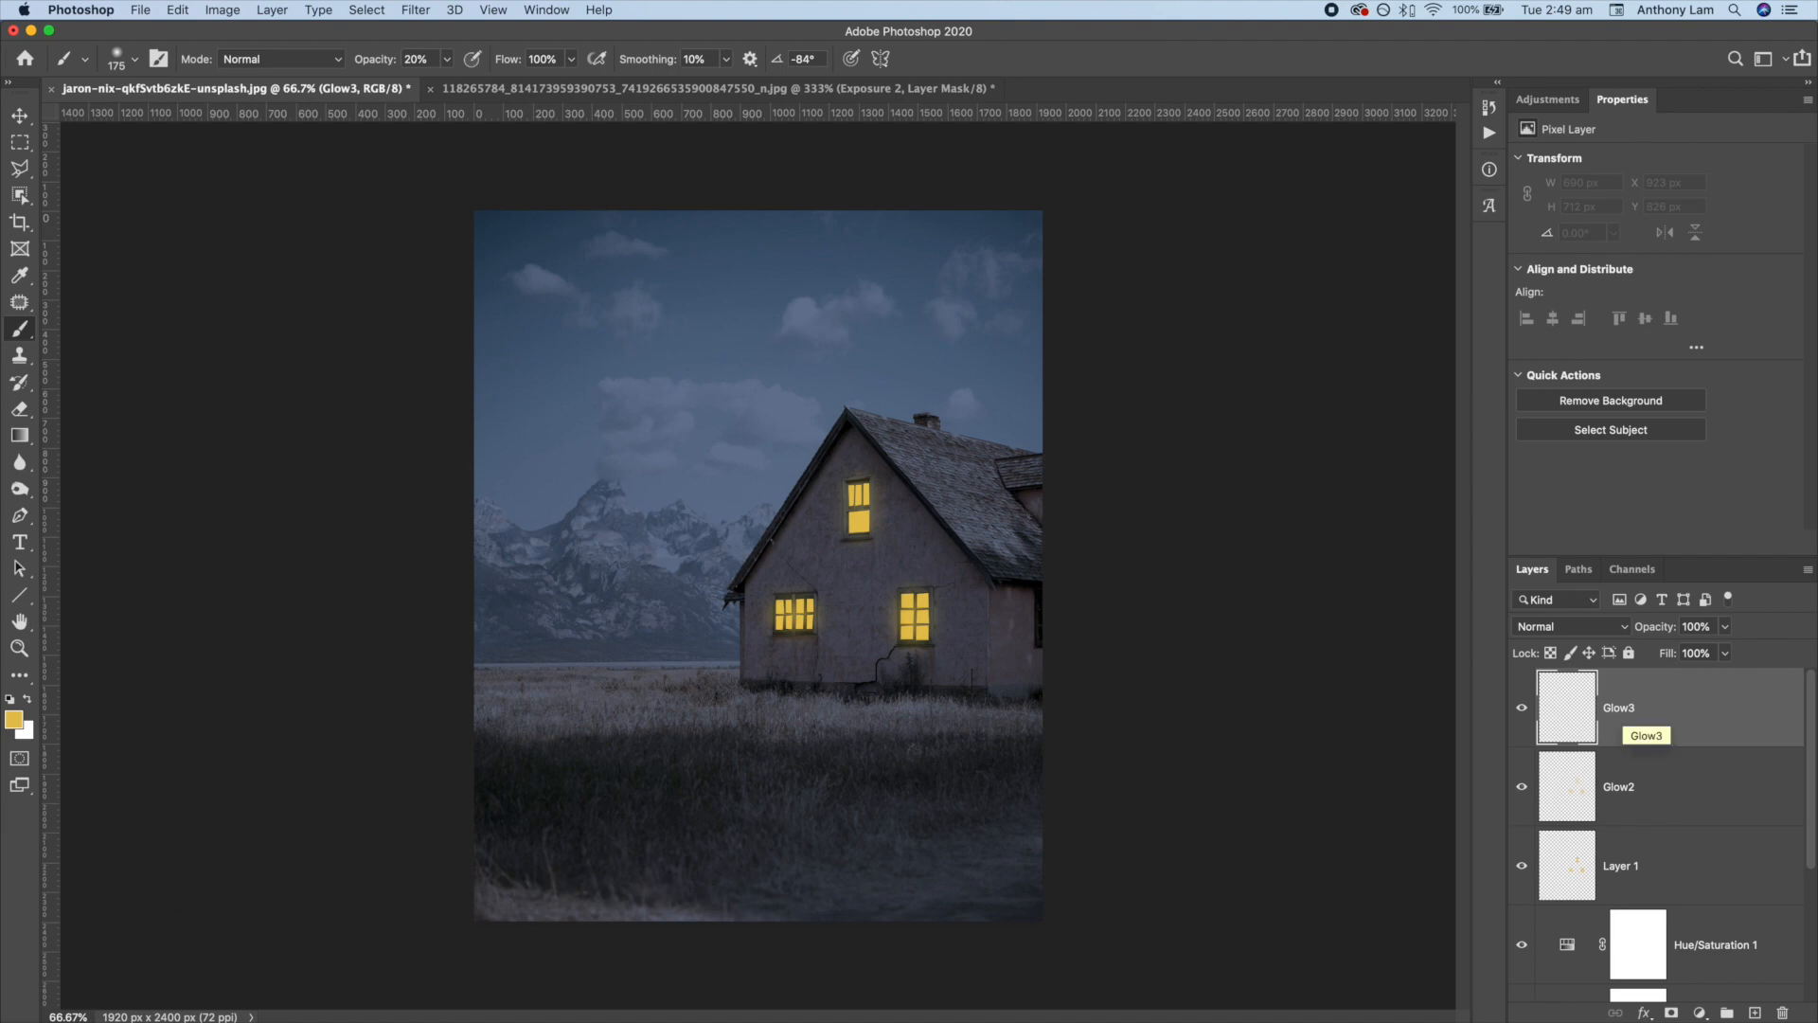
left_click(1522, 629)
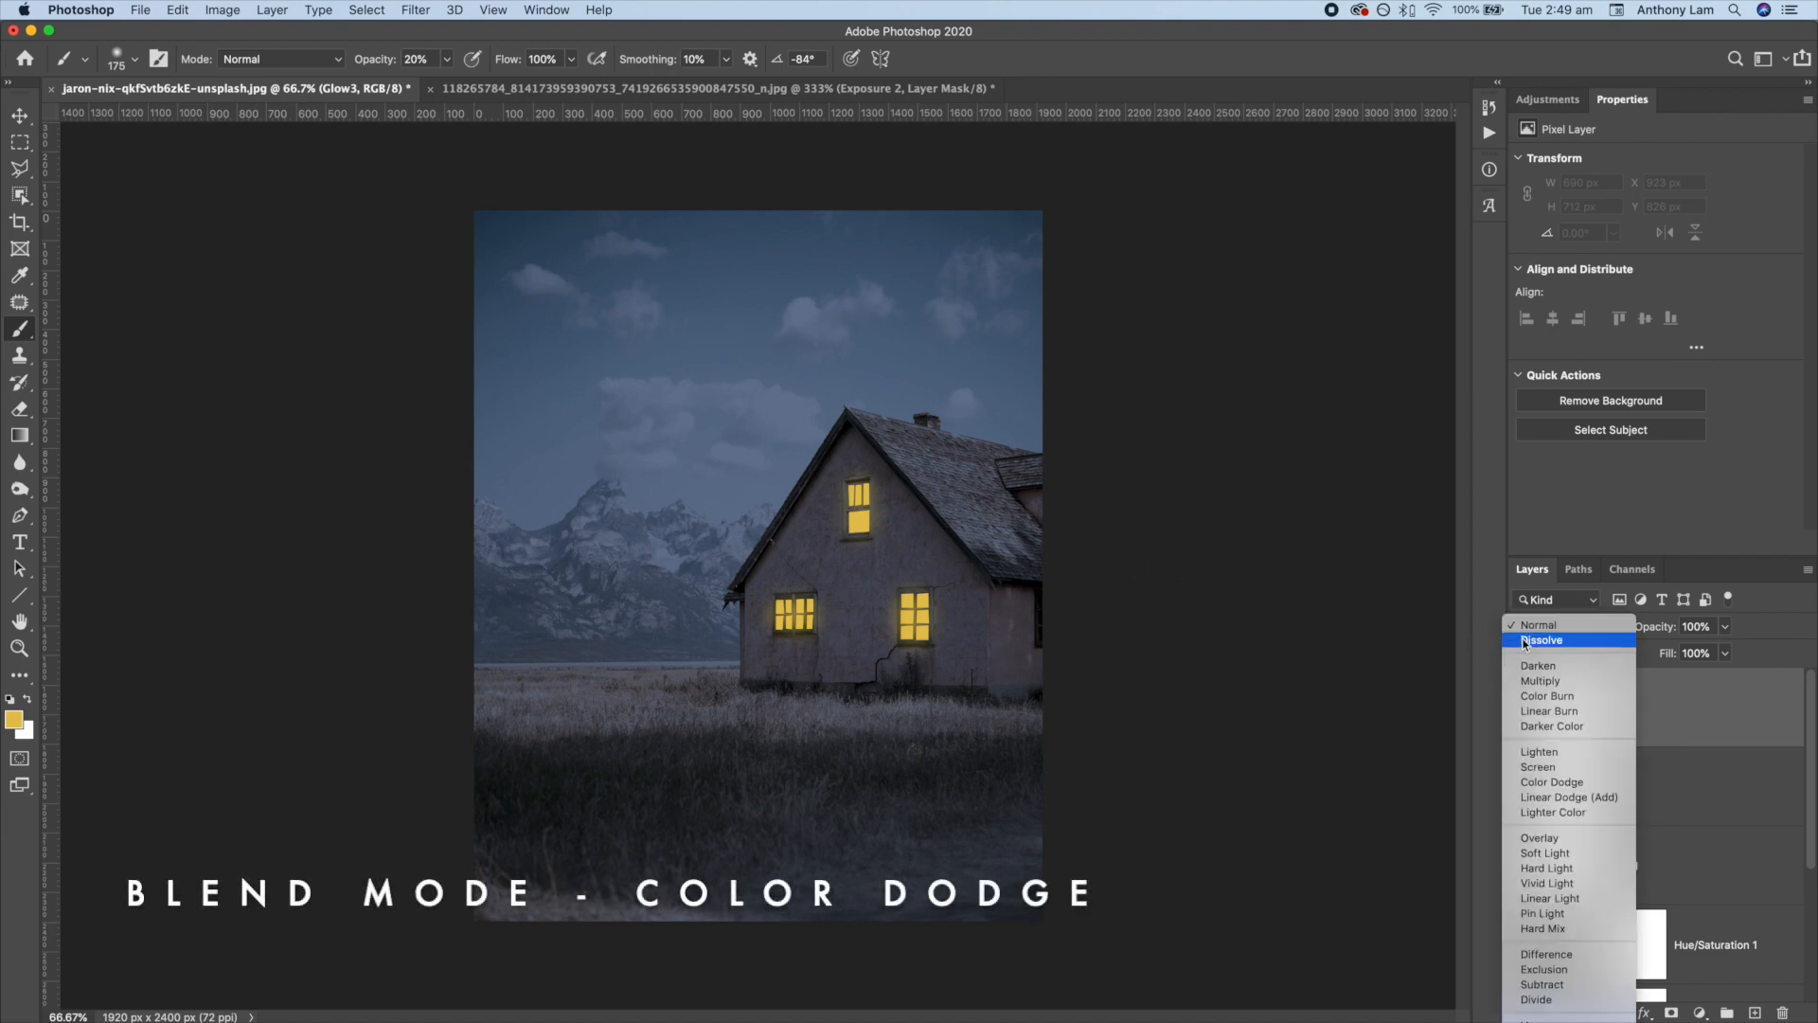
left_click(1529, 783)
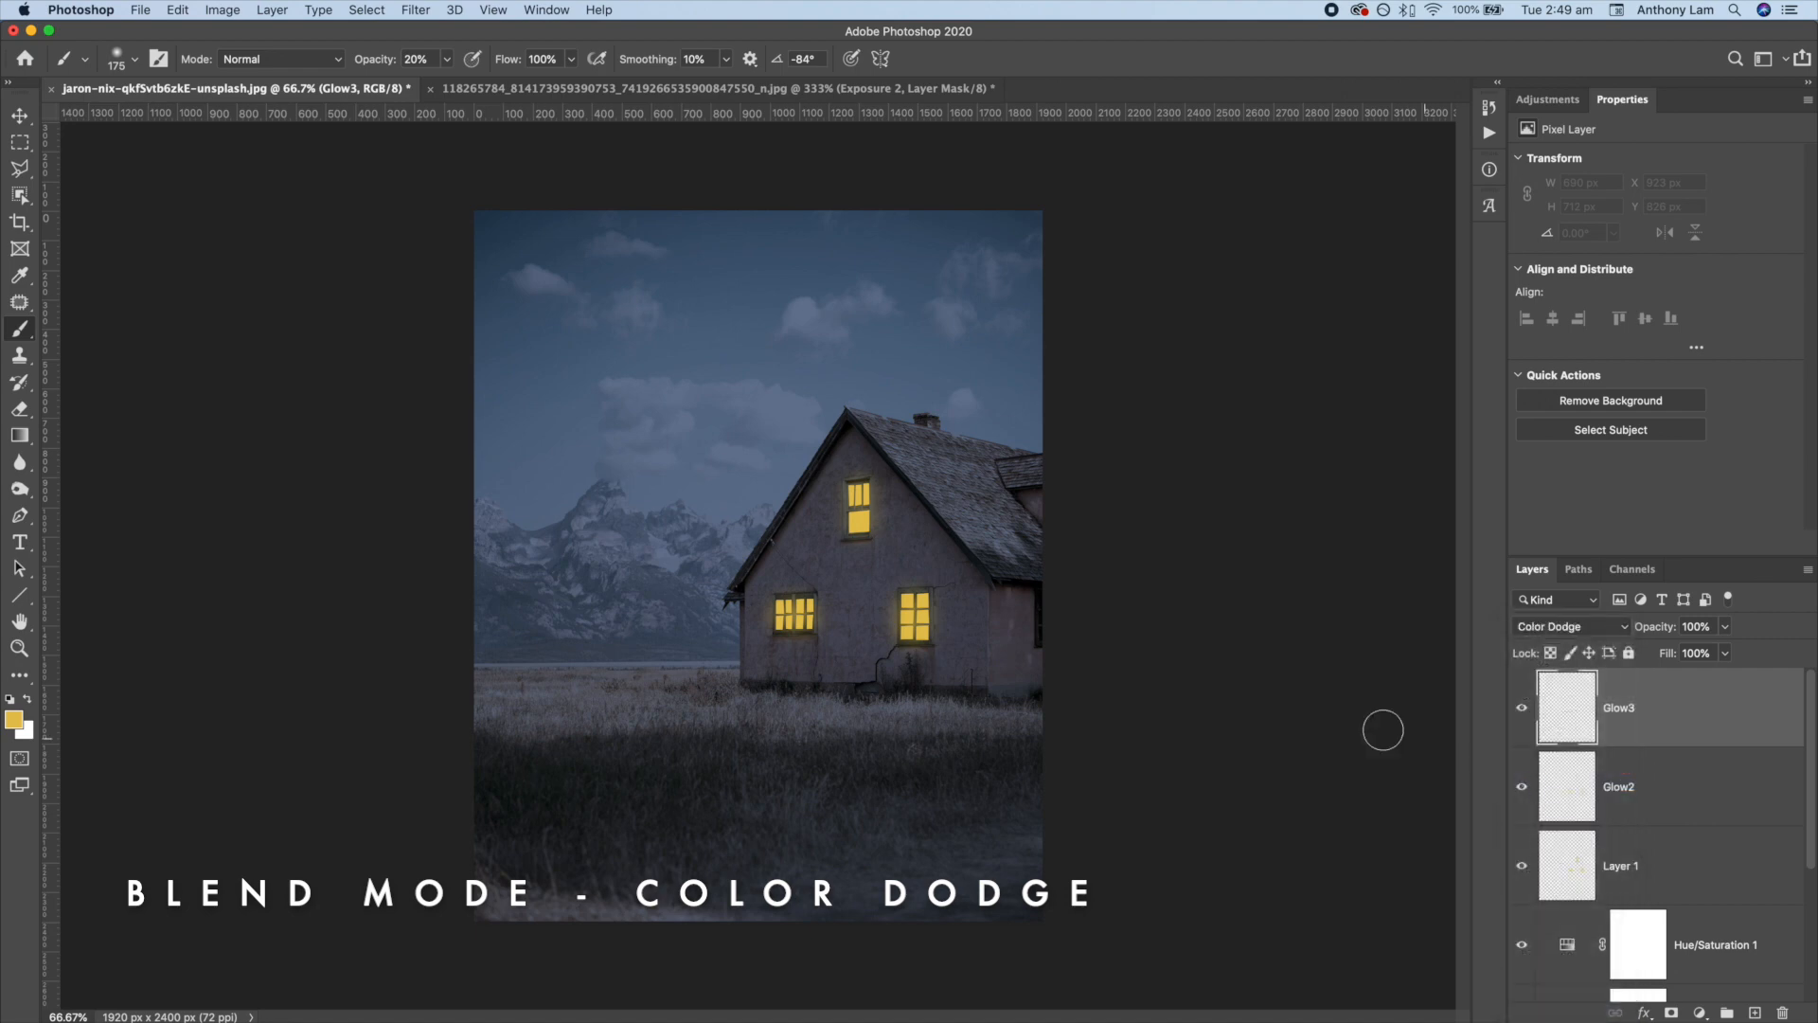
Dab the 20% yellow brush over the three windows on the Glow3 layer to intensify their glow.
left_click(915, 611)
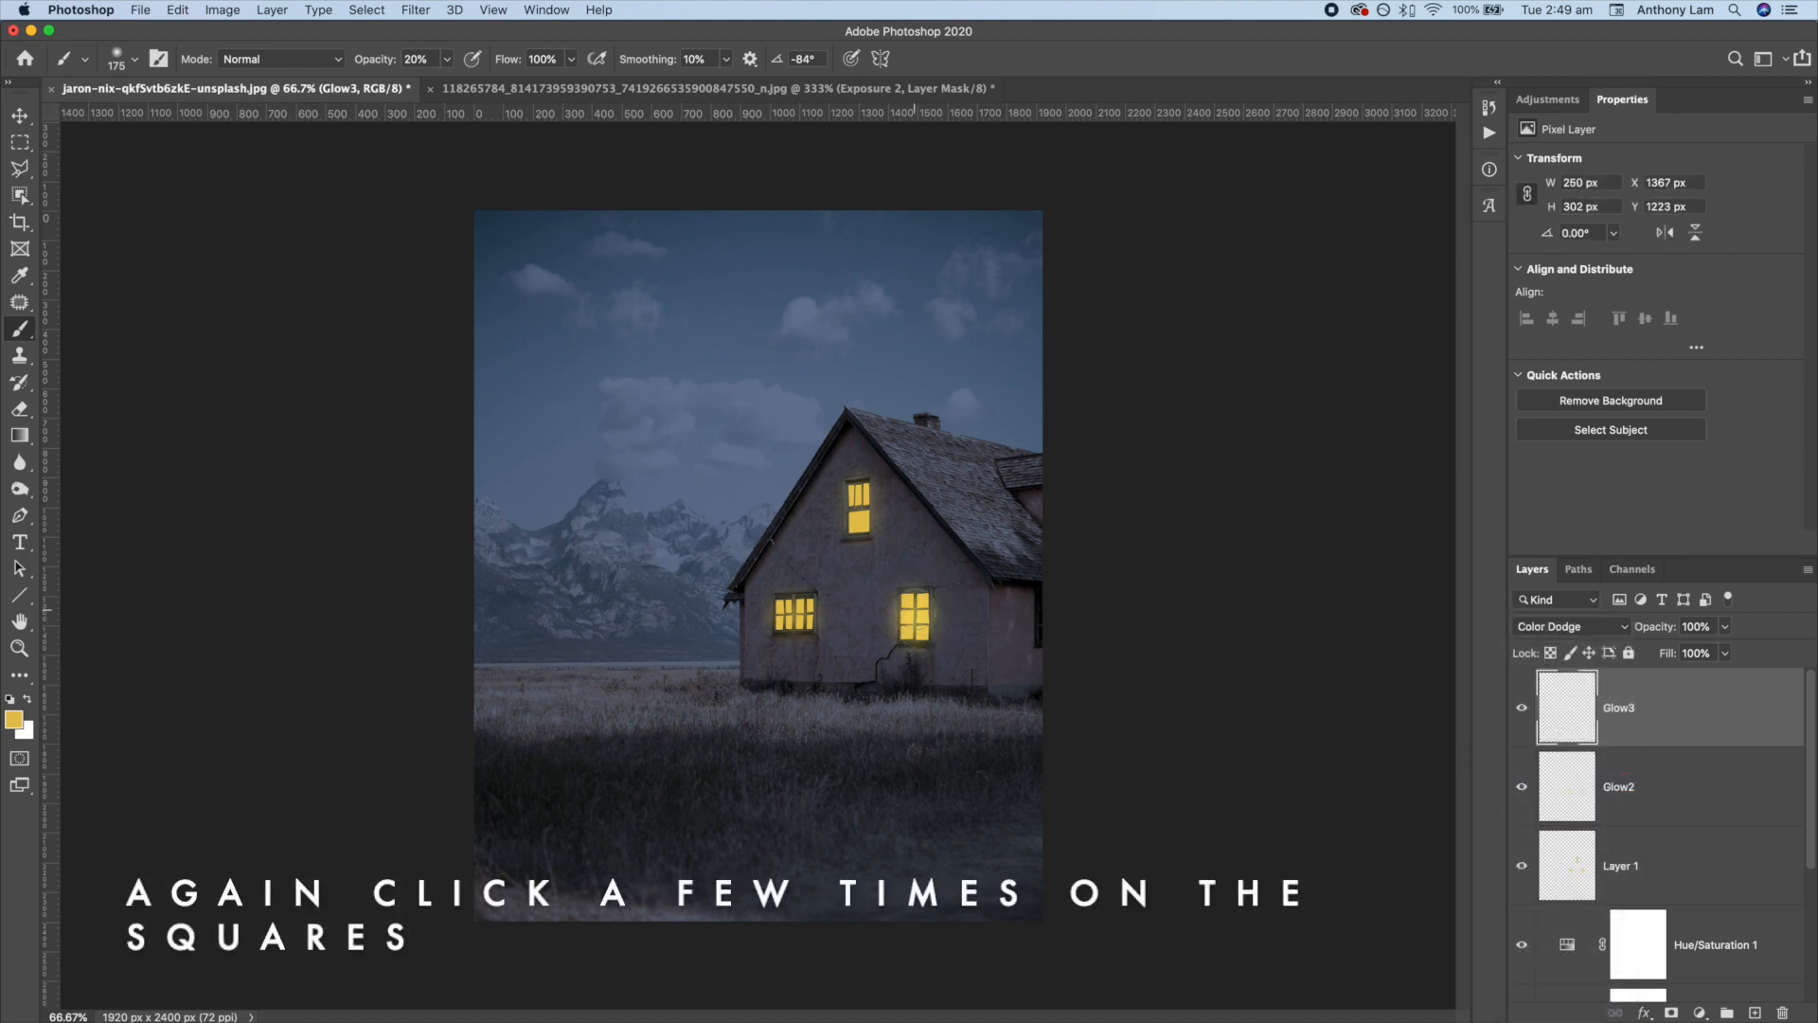
left_click(914, 608)
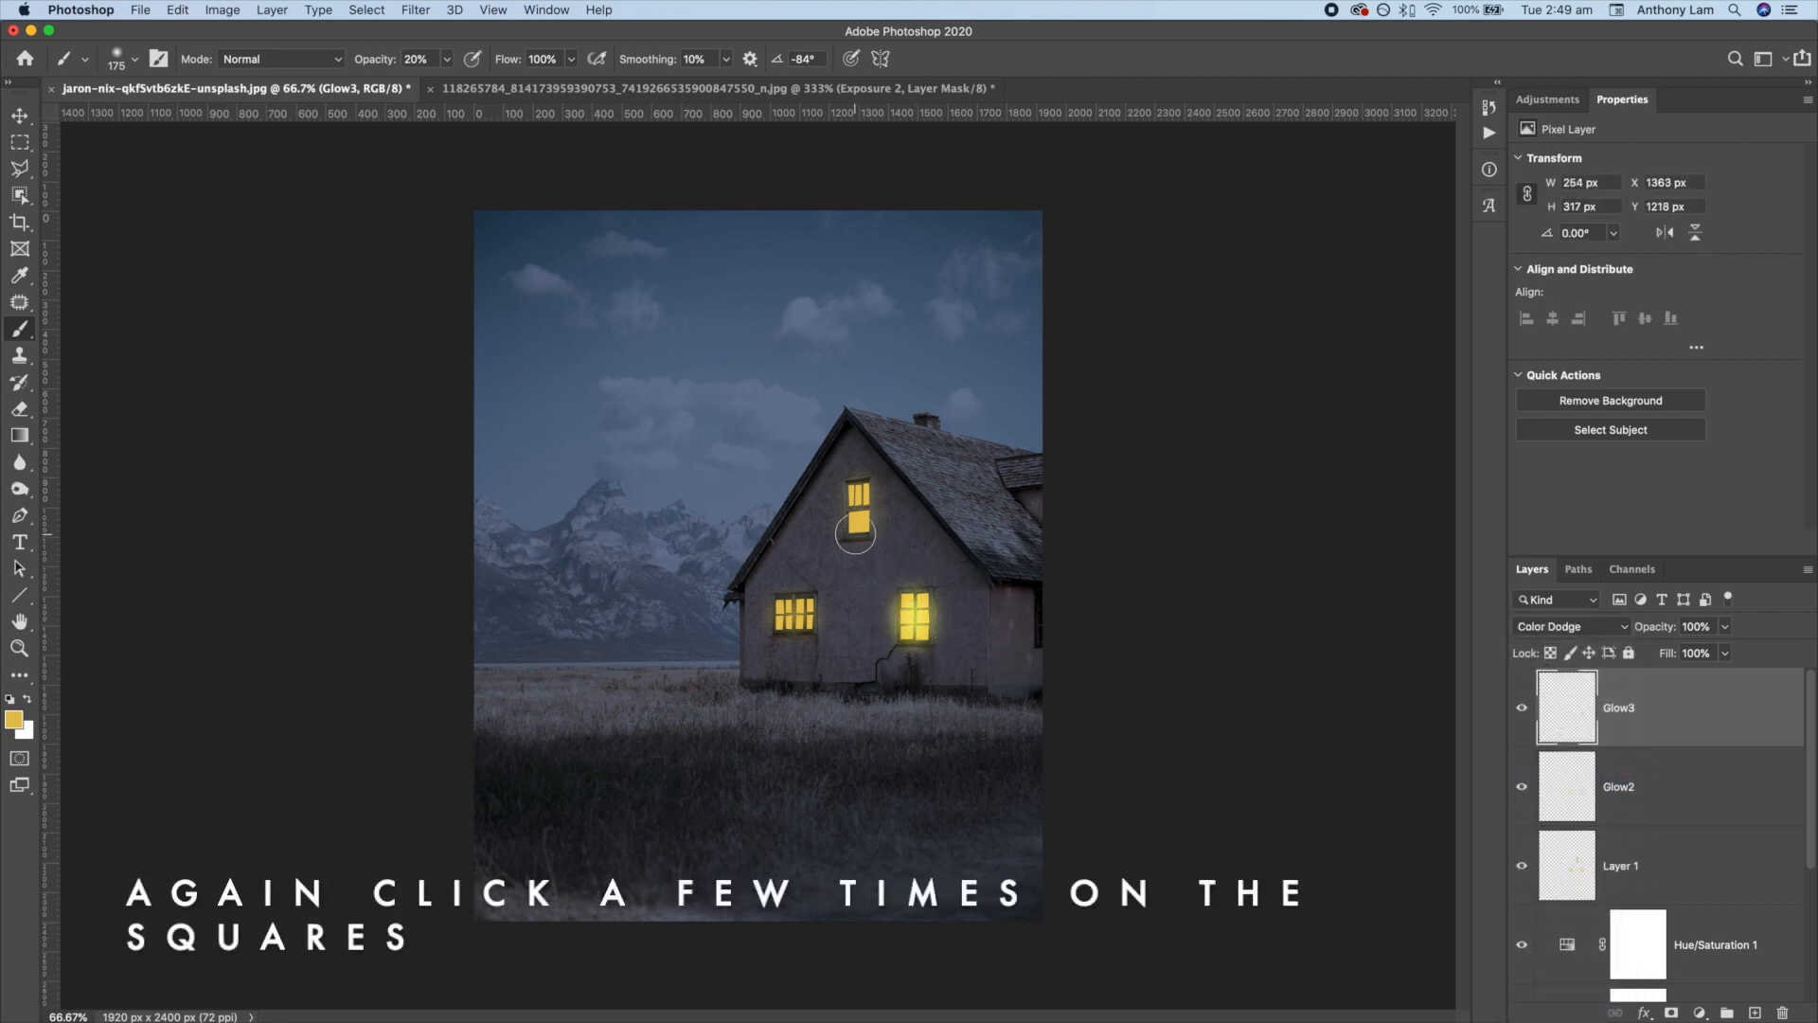
left_click(859, 524)
left_click(859, 494)
left_click(859, 488)
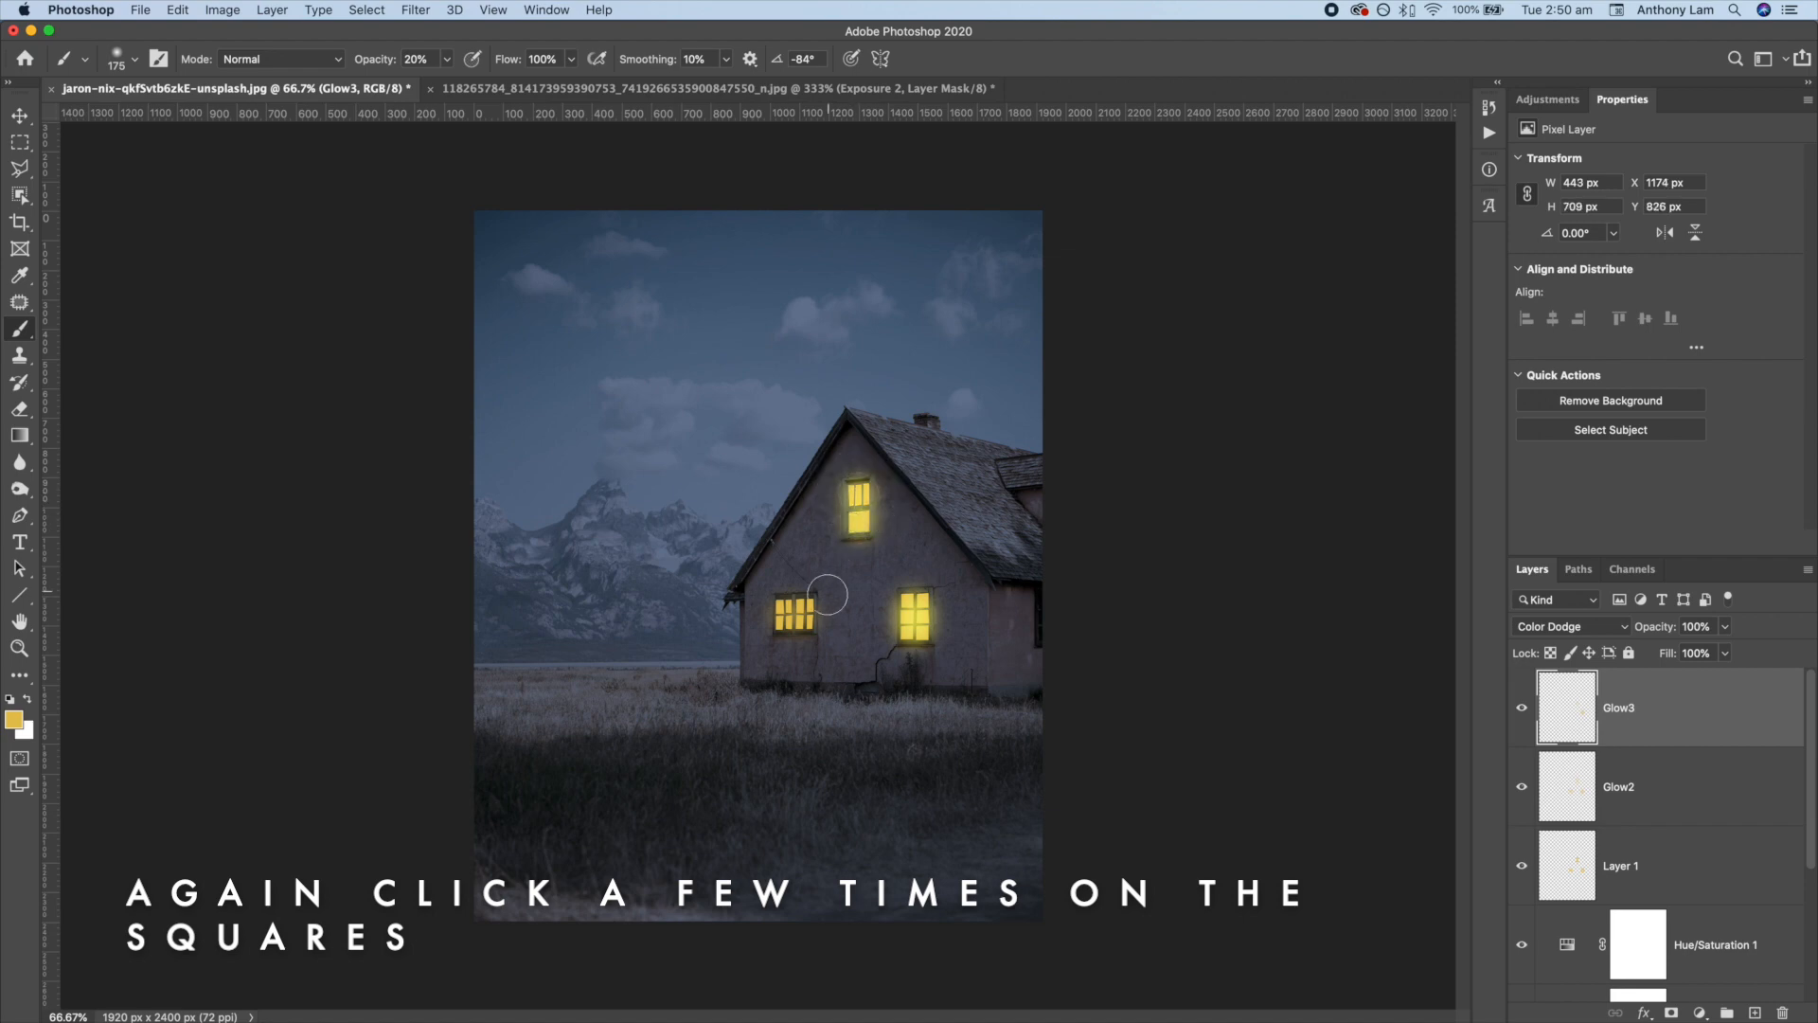
left_click(796, 612)
left_click(795, 612)
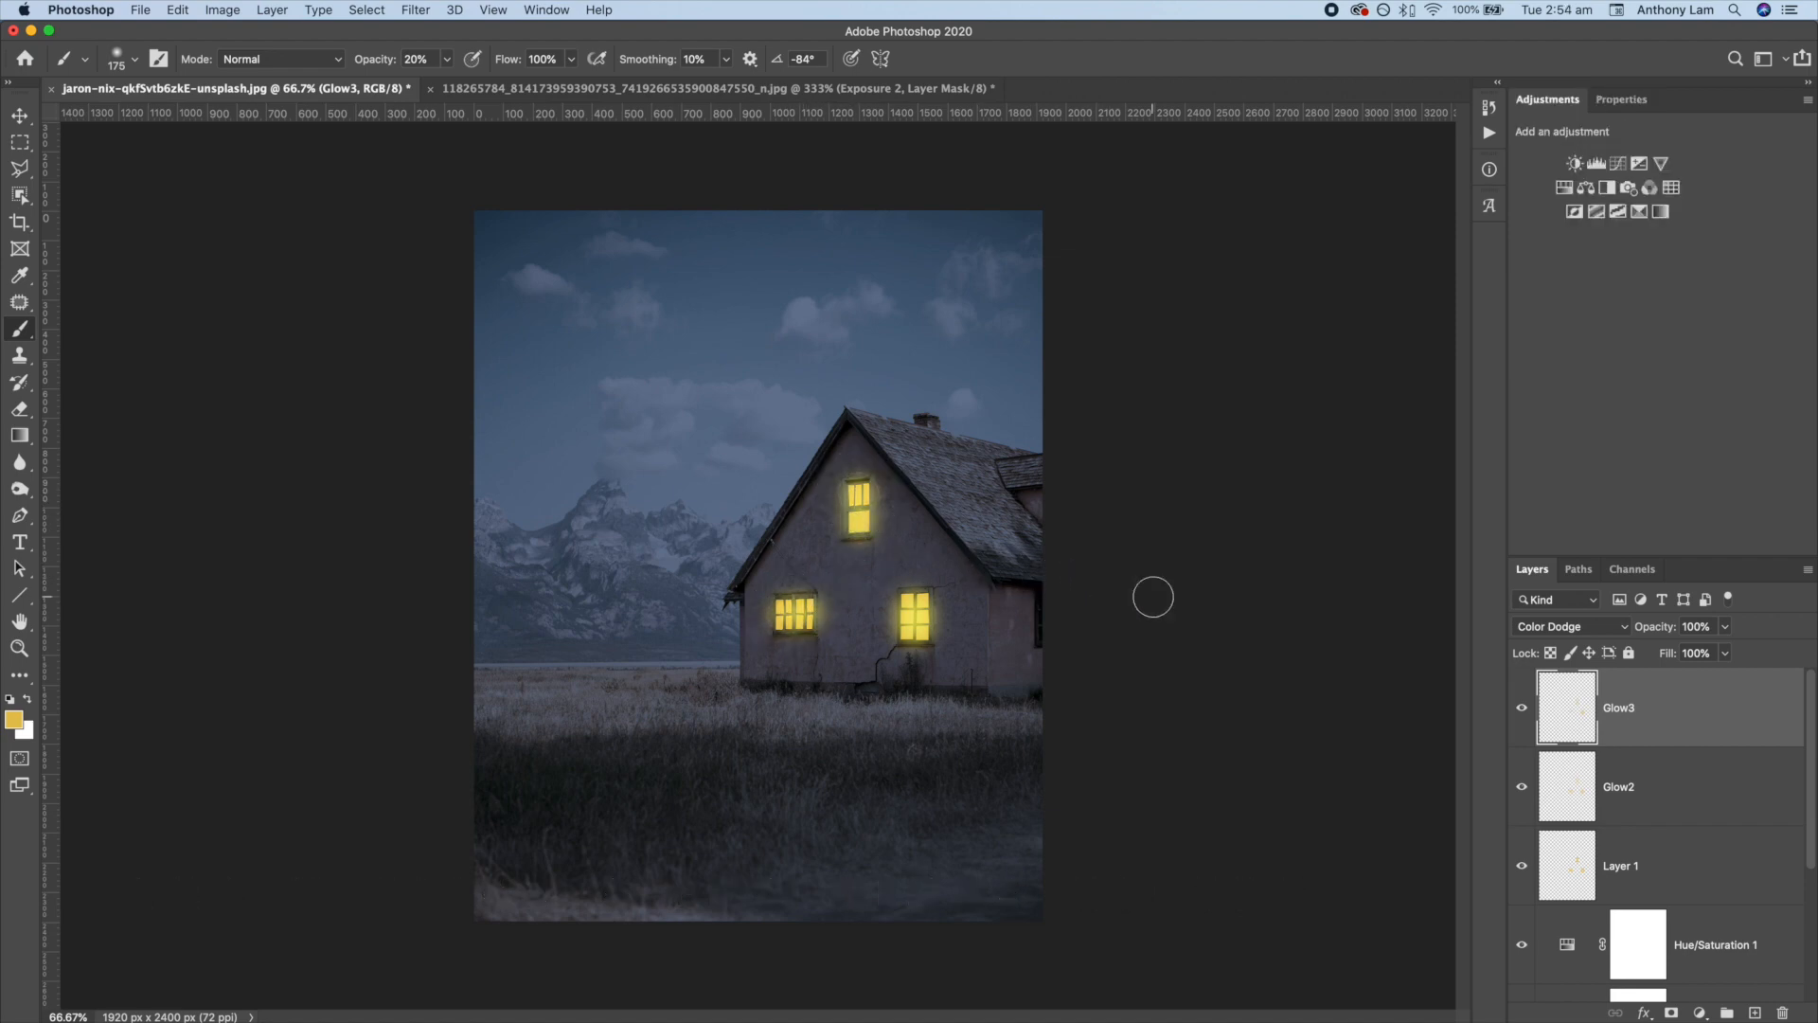
Add a Brightness/Contrast adjustment directly above the Background copy layer and set its brightness to -90.
scroll(1605, 732, "down", 5)
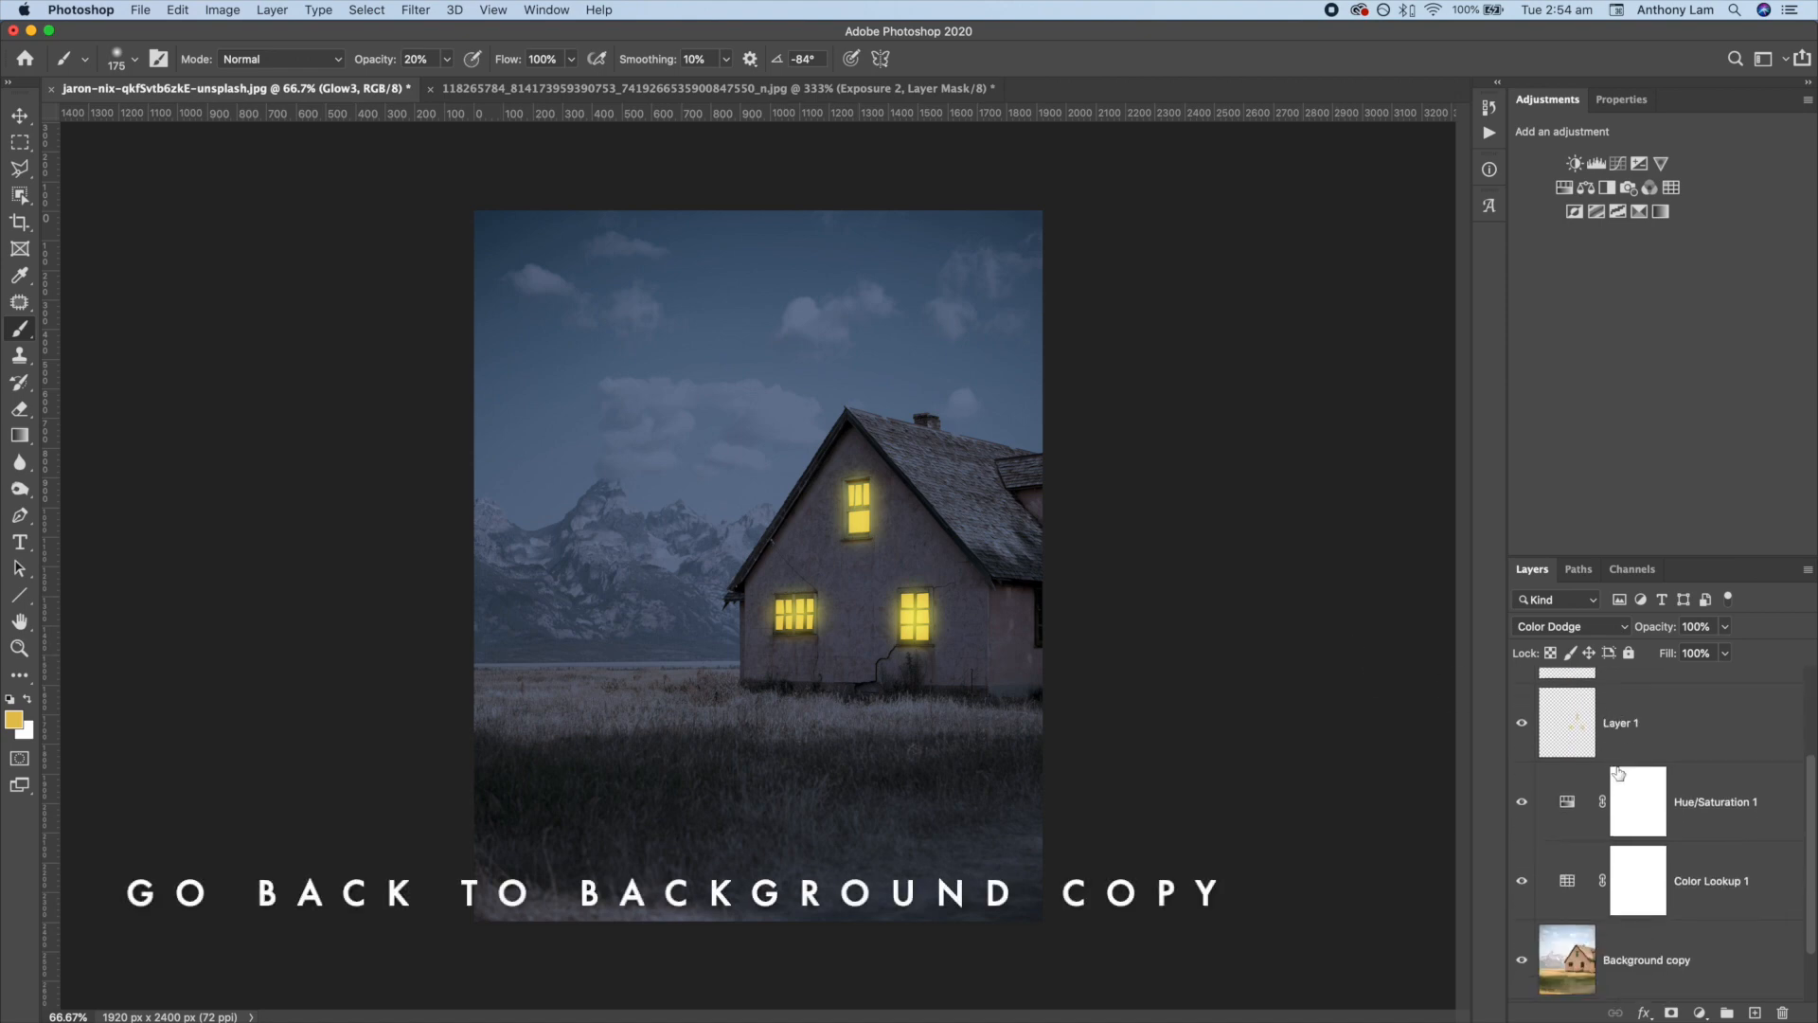
left_click(1577, 887)
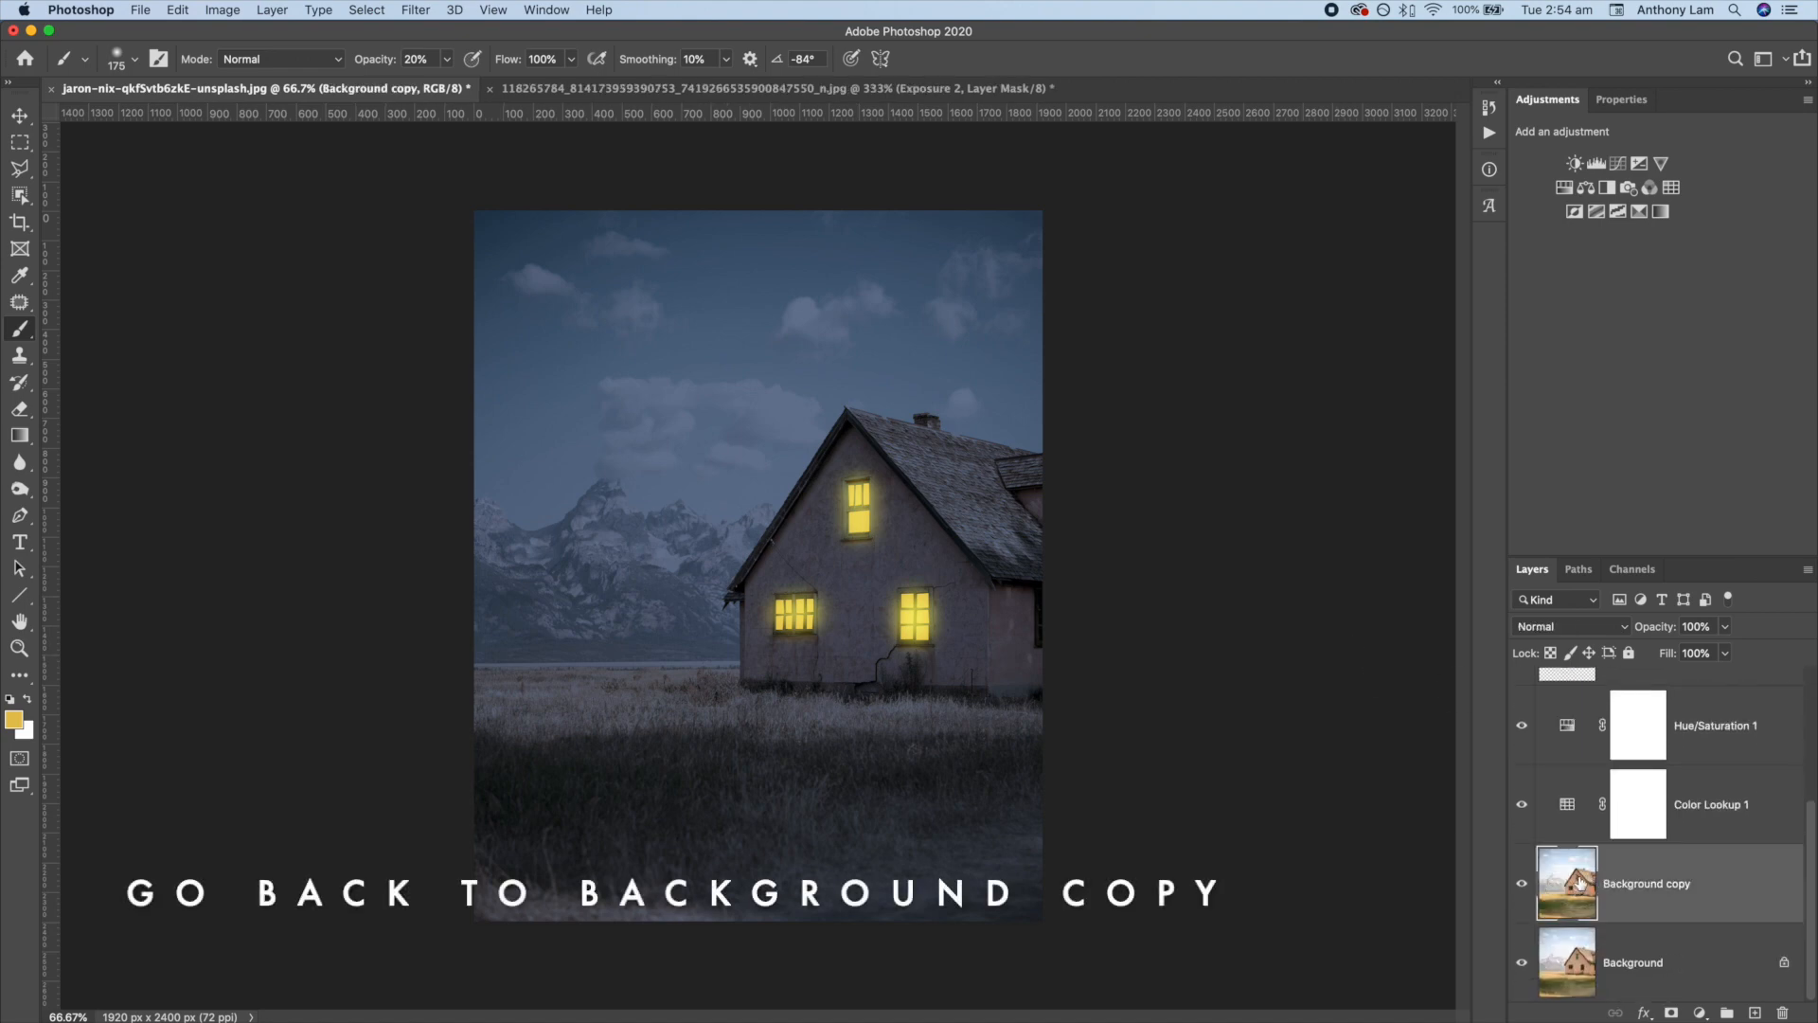
left_click(1575, 165)
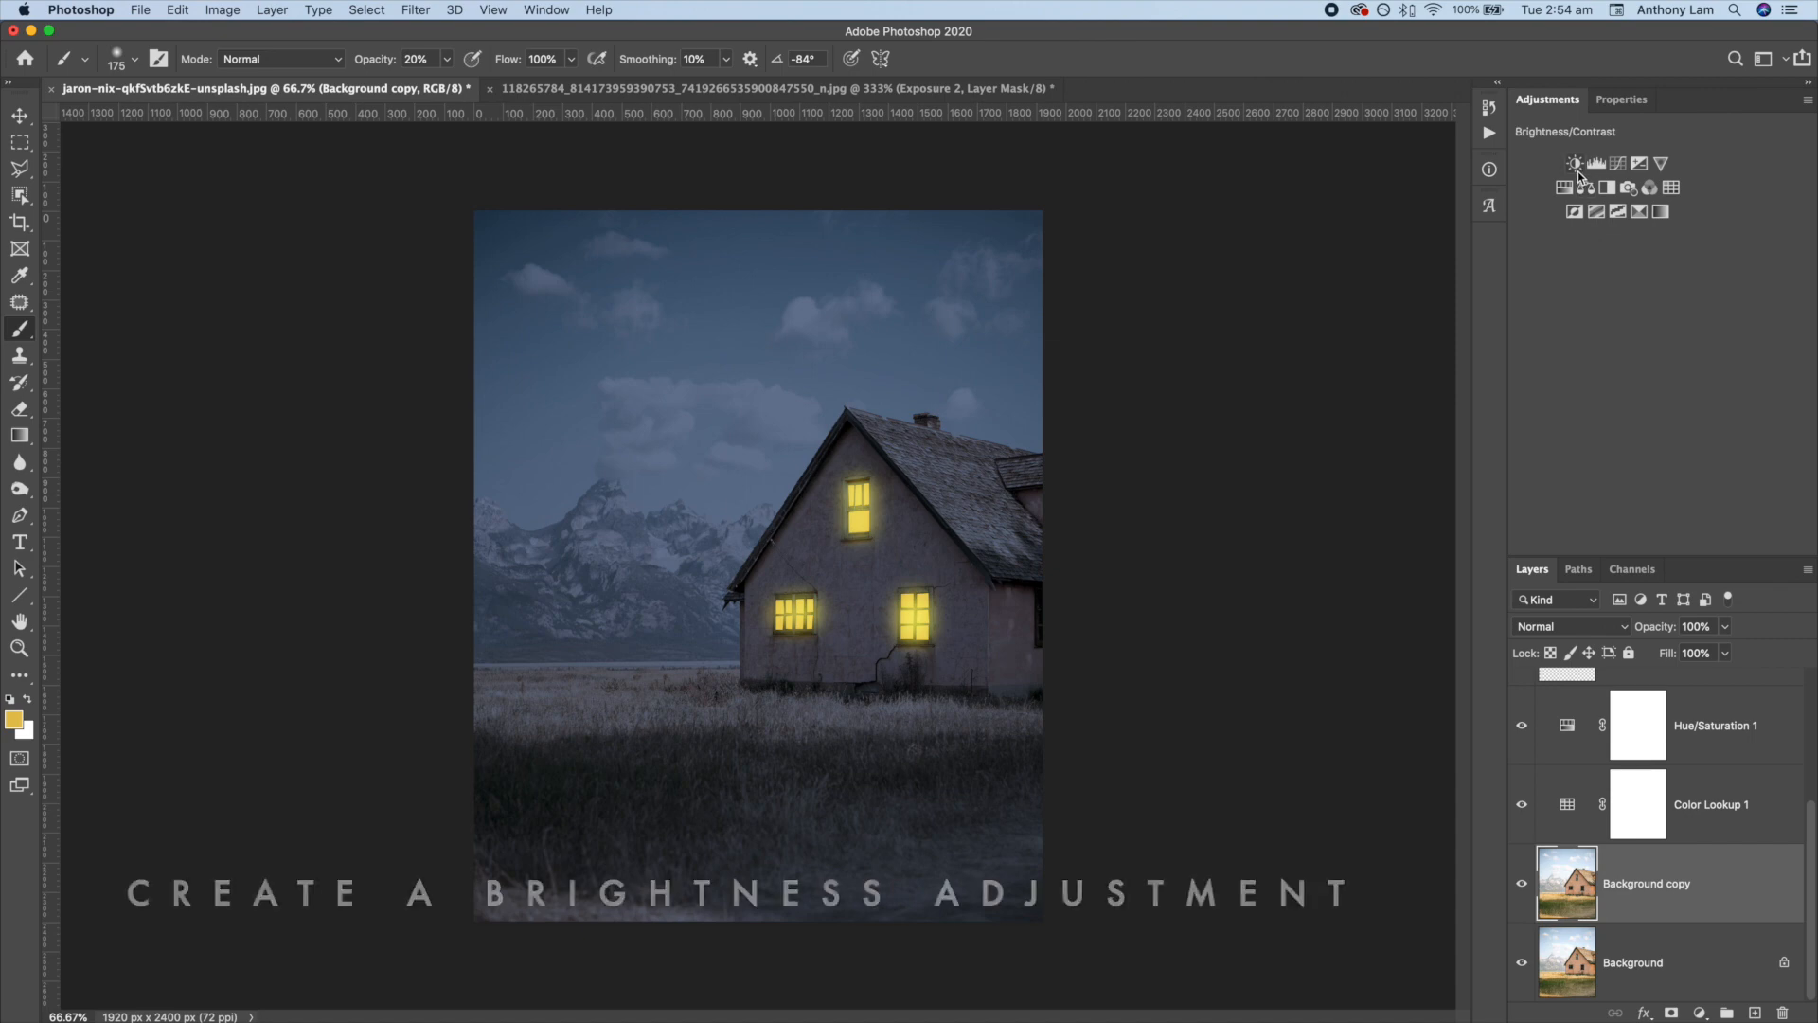
left_click_drag(1655, 213, 1576, 220)
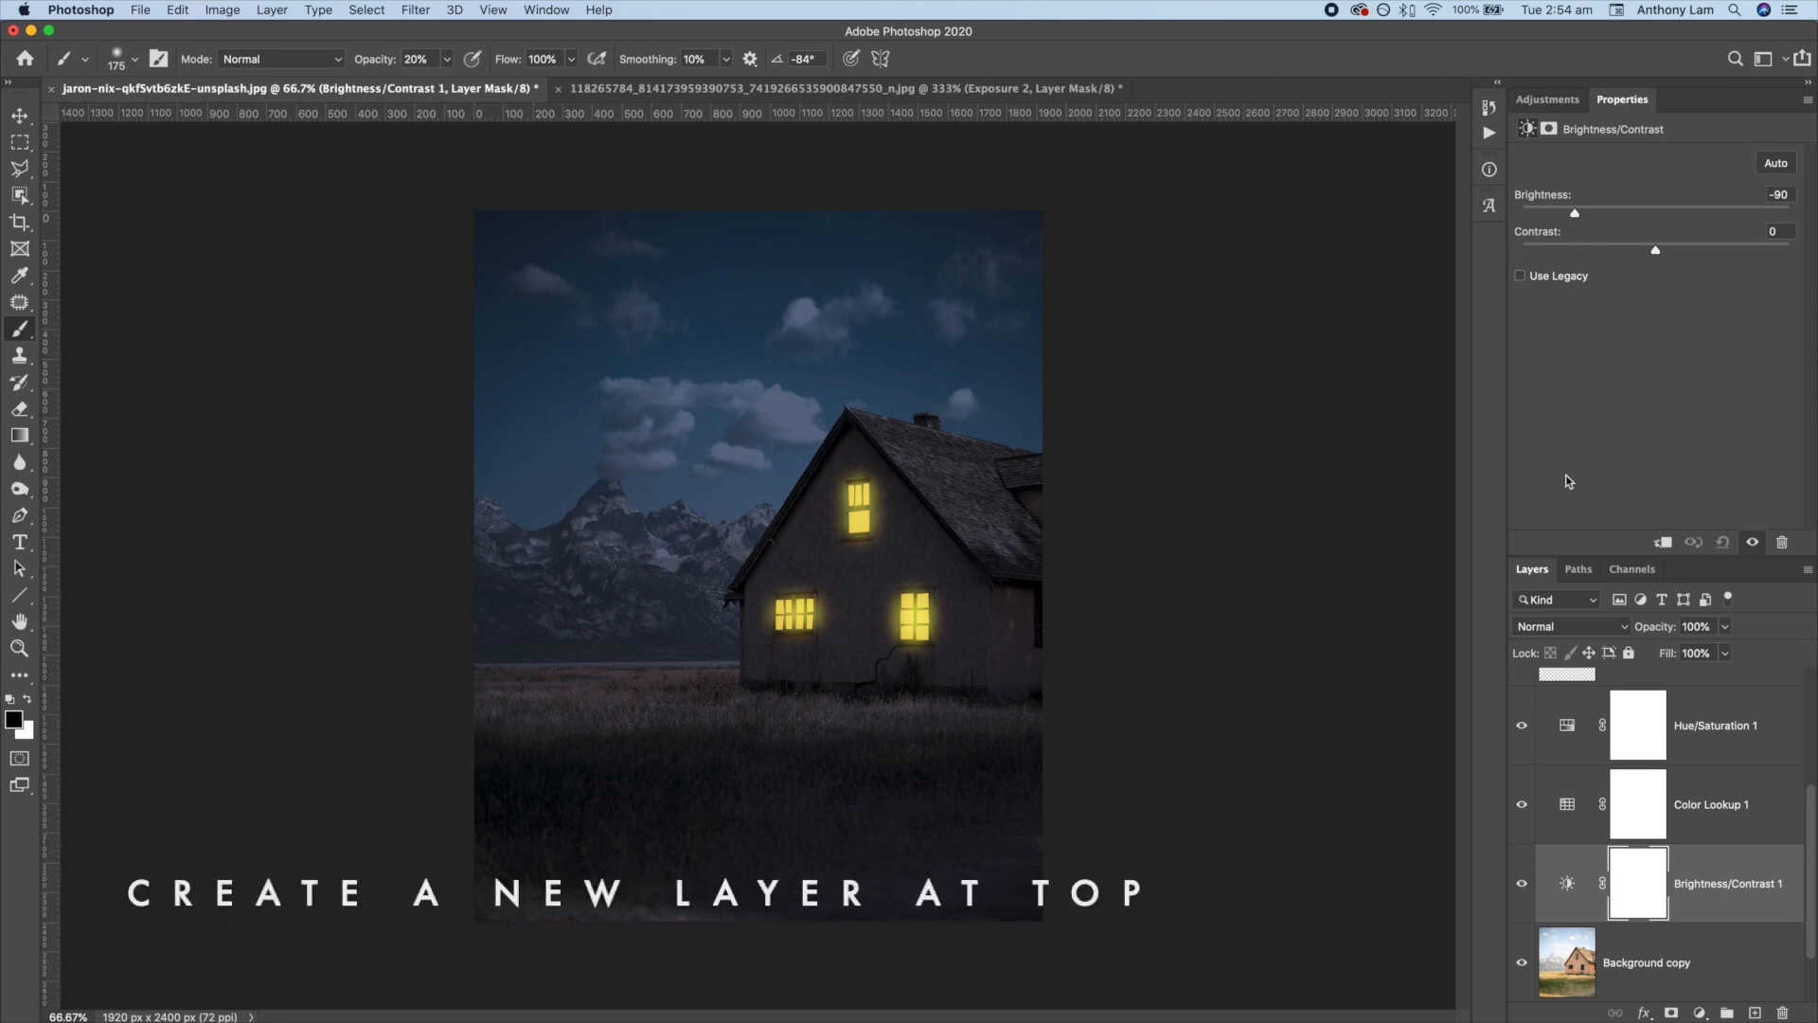
On a new top layer set to Soft Light, paint two yellow light patches on the grass below the lower windows.
scroll(1604, 838, "up", 4)
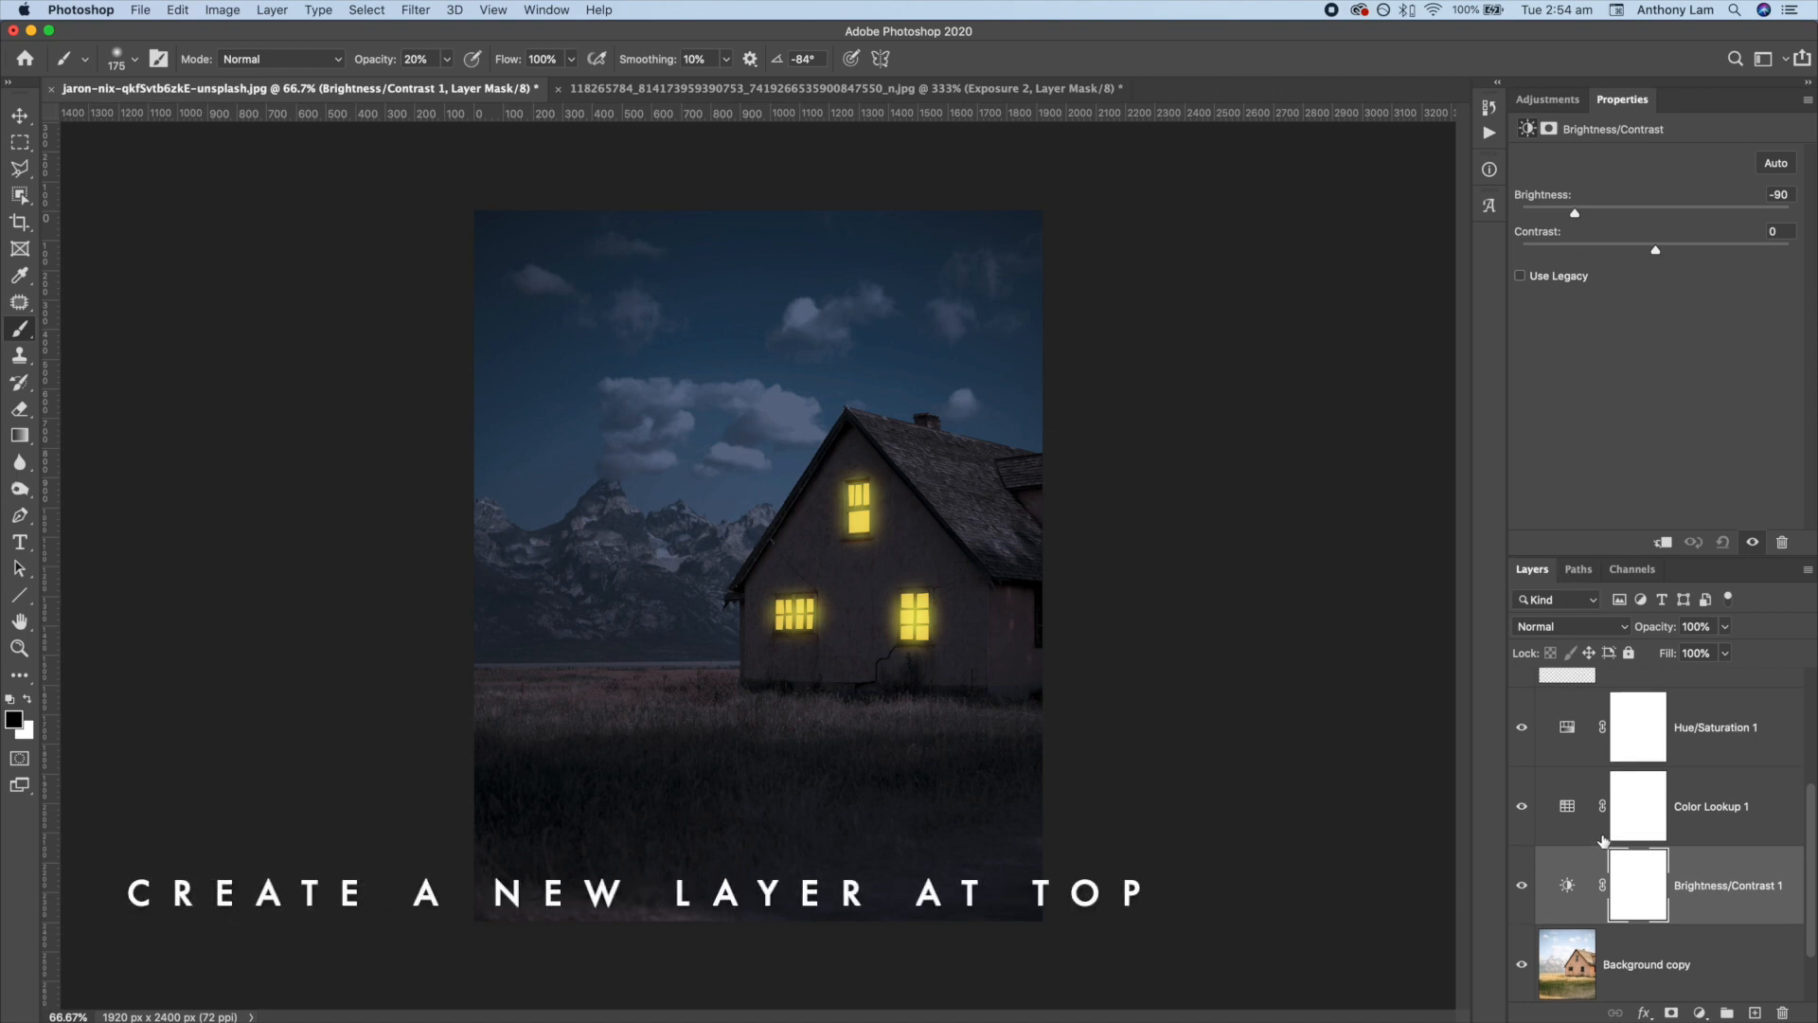
left_click(1576, 701)
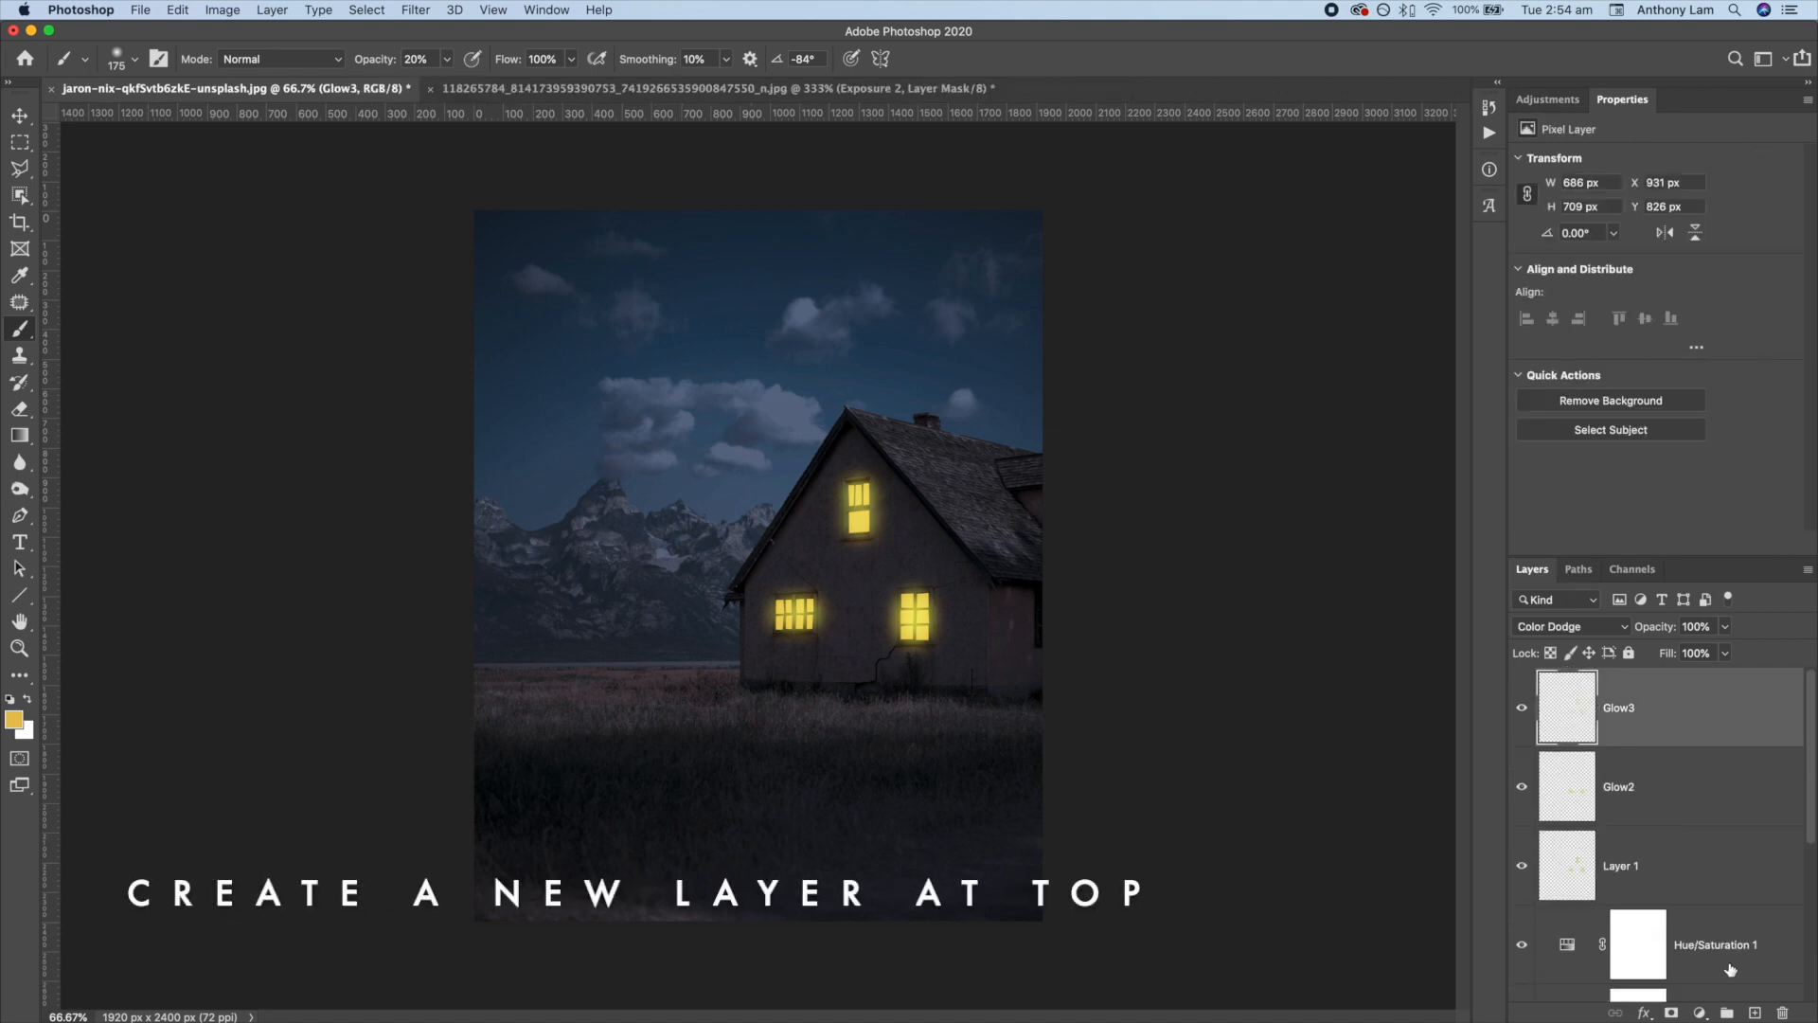
left_click(1753, 1013)
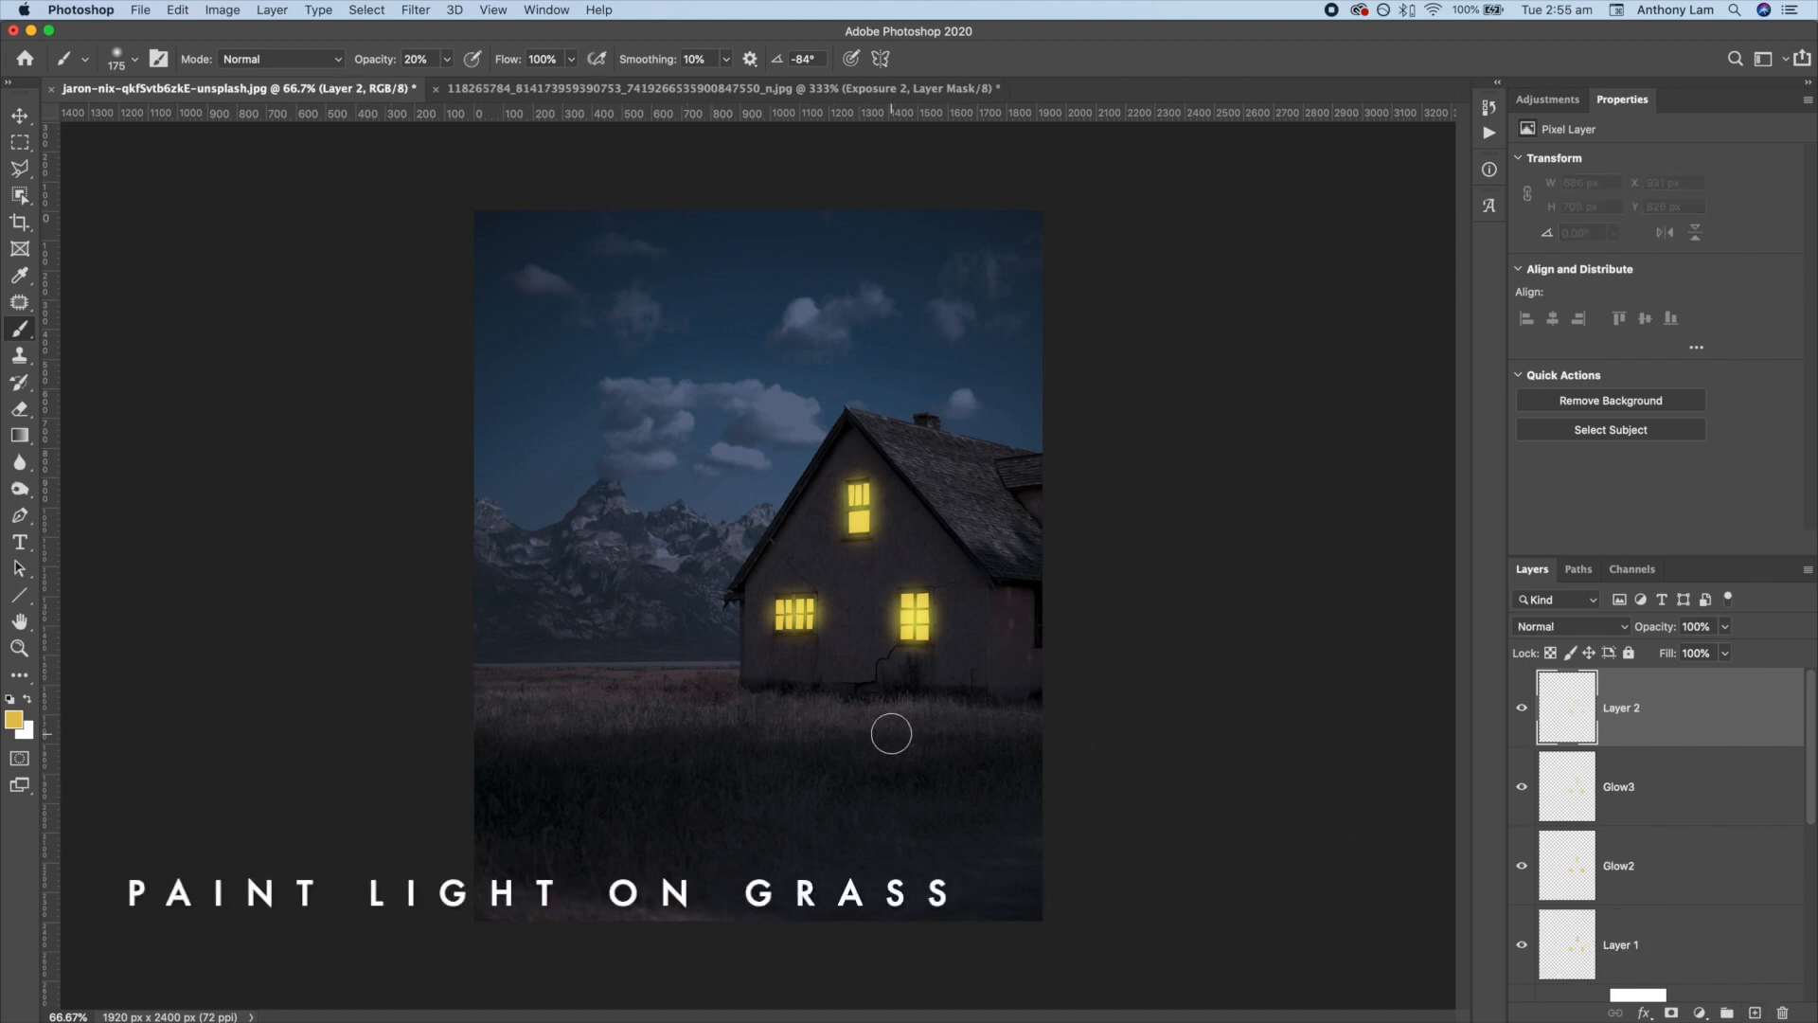
mouse_move(897, 732)
left_mouse_down()
mouse_move(843, 765)
mouse_move(798, 714)
mouse_move(747, 752)
mouse_move(753, 724)
mouse_move(710, 747)
left_mouse_up()
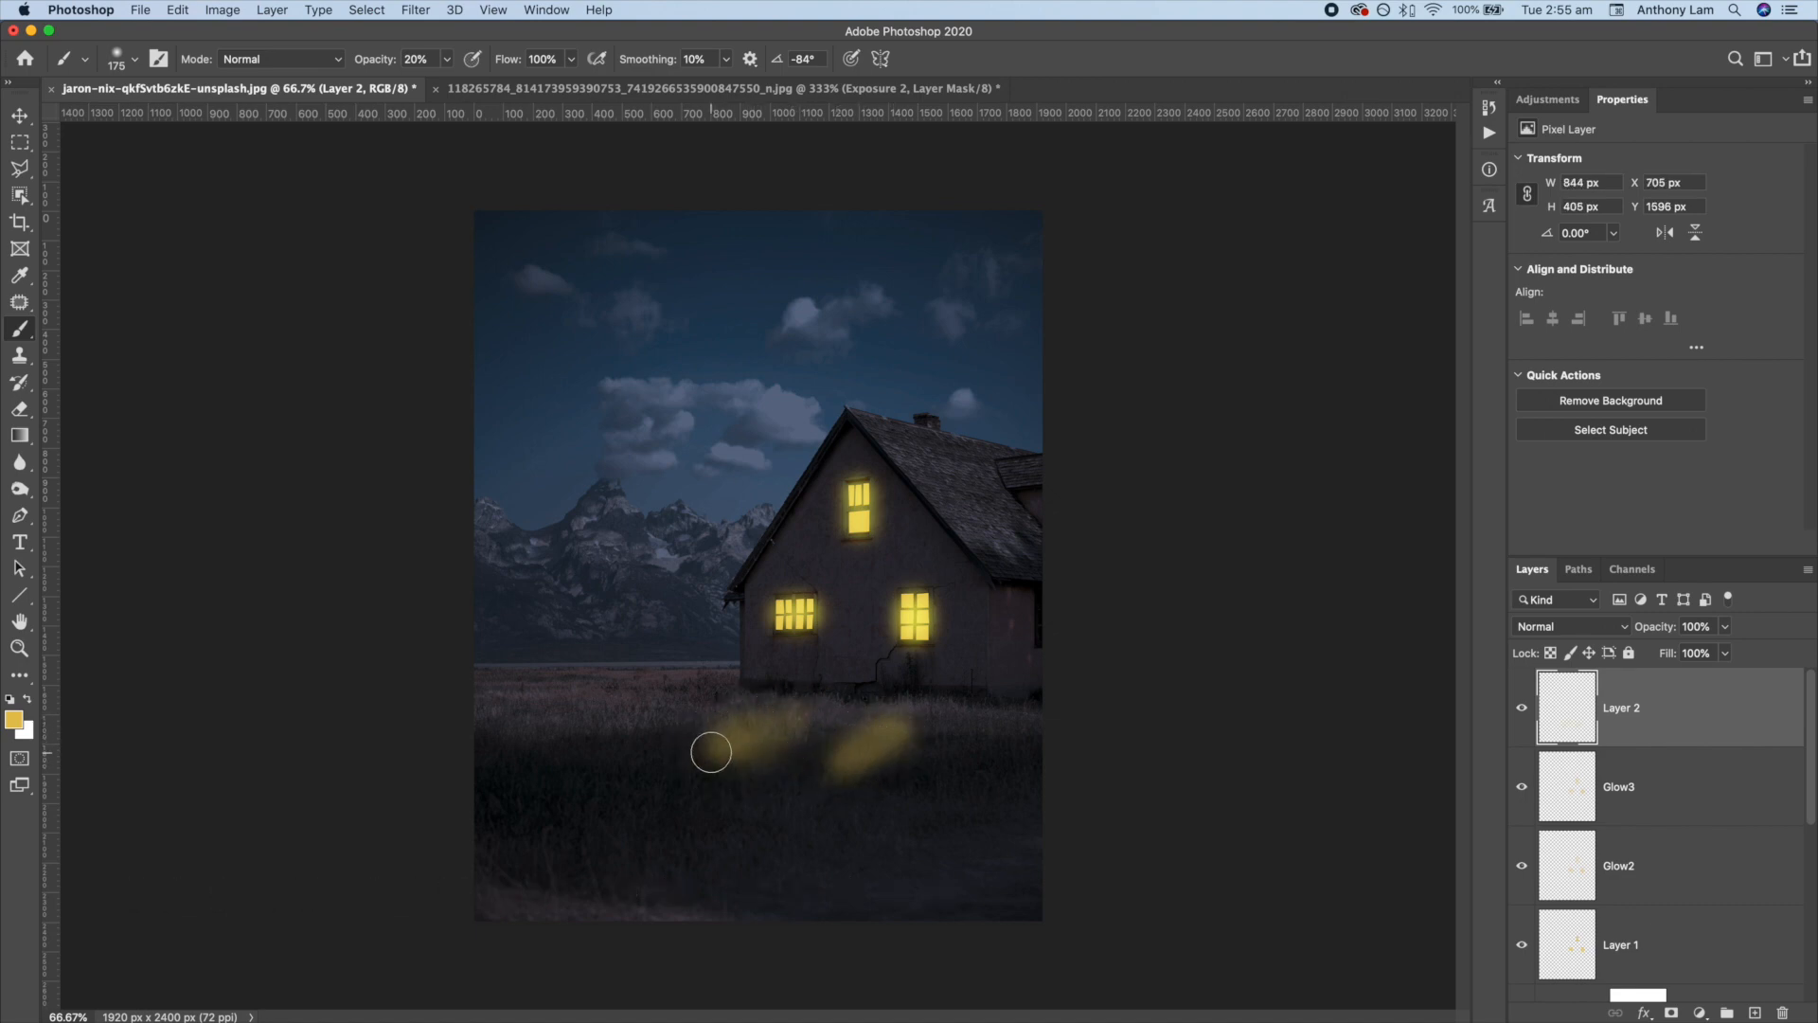
left_click(1561, 629)
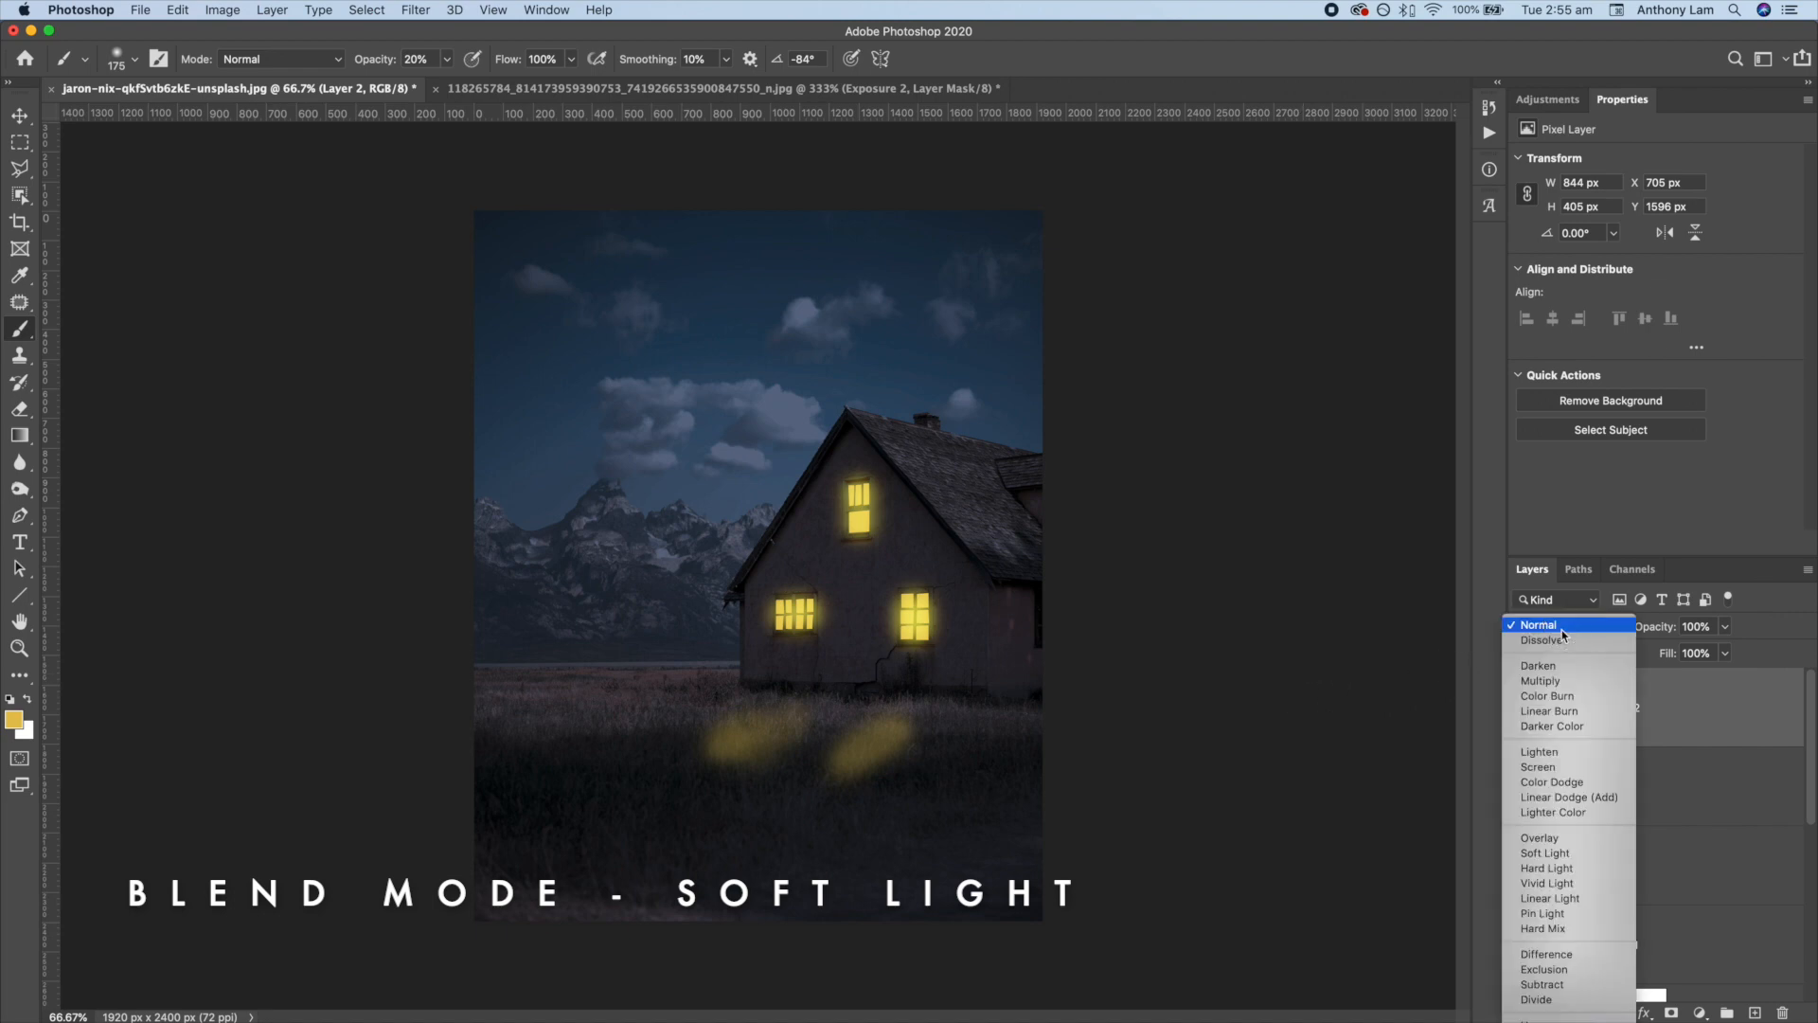
left_click(1546, 854)
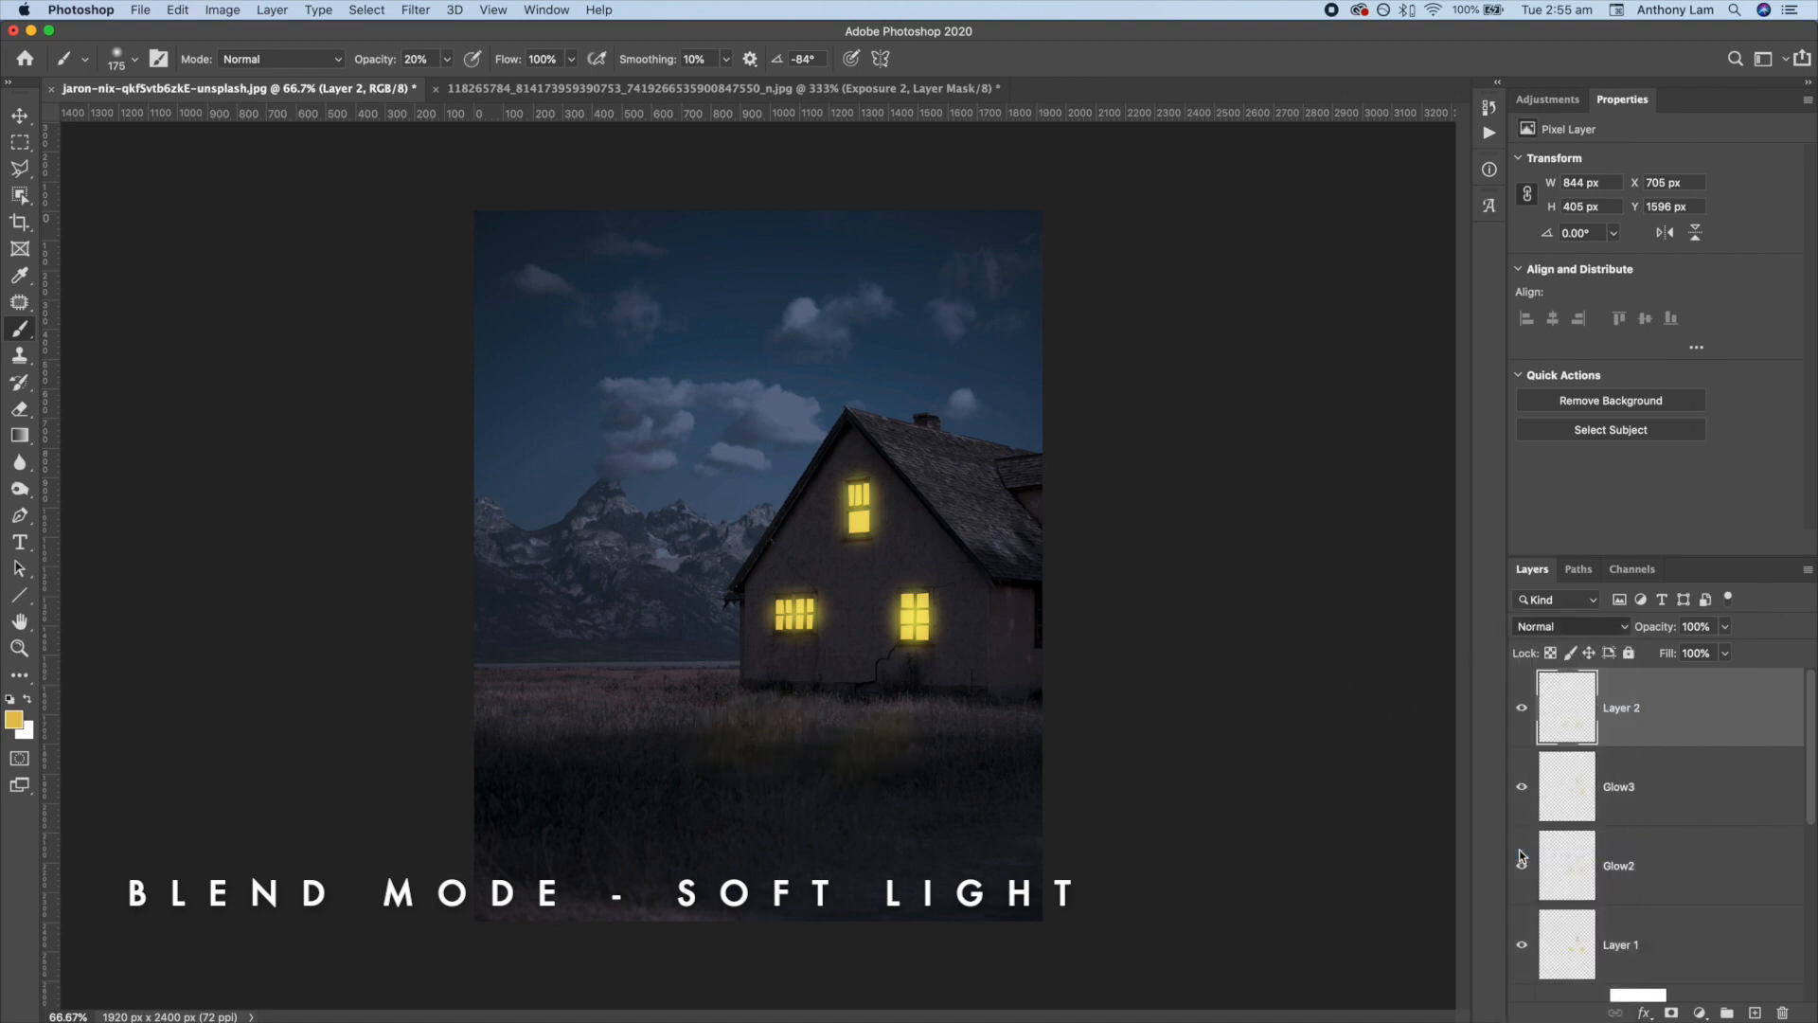
Add another layer on top, naming the painted grass layer GrassLight and the new one Grasslight2.
left_click(1757, 1014)
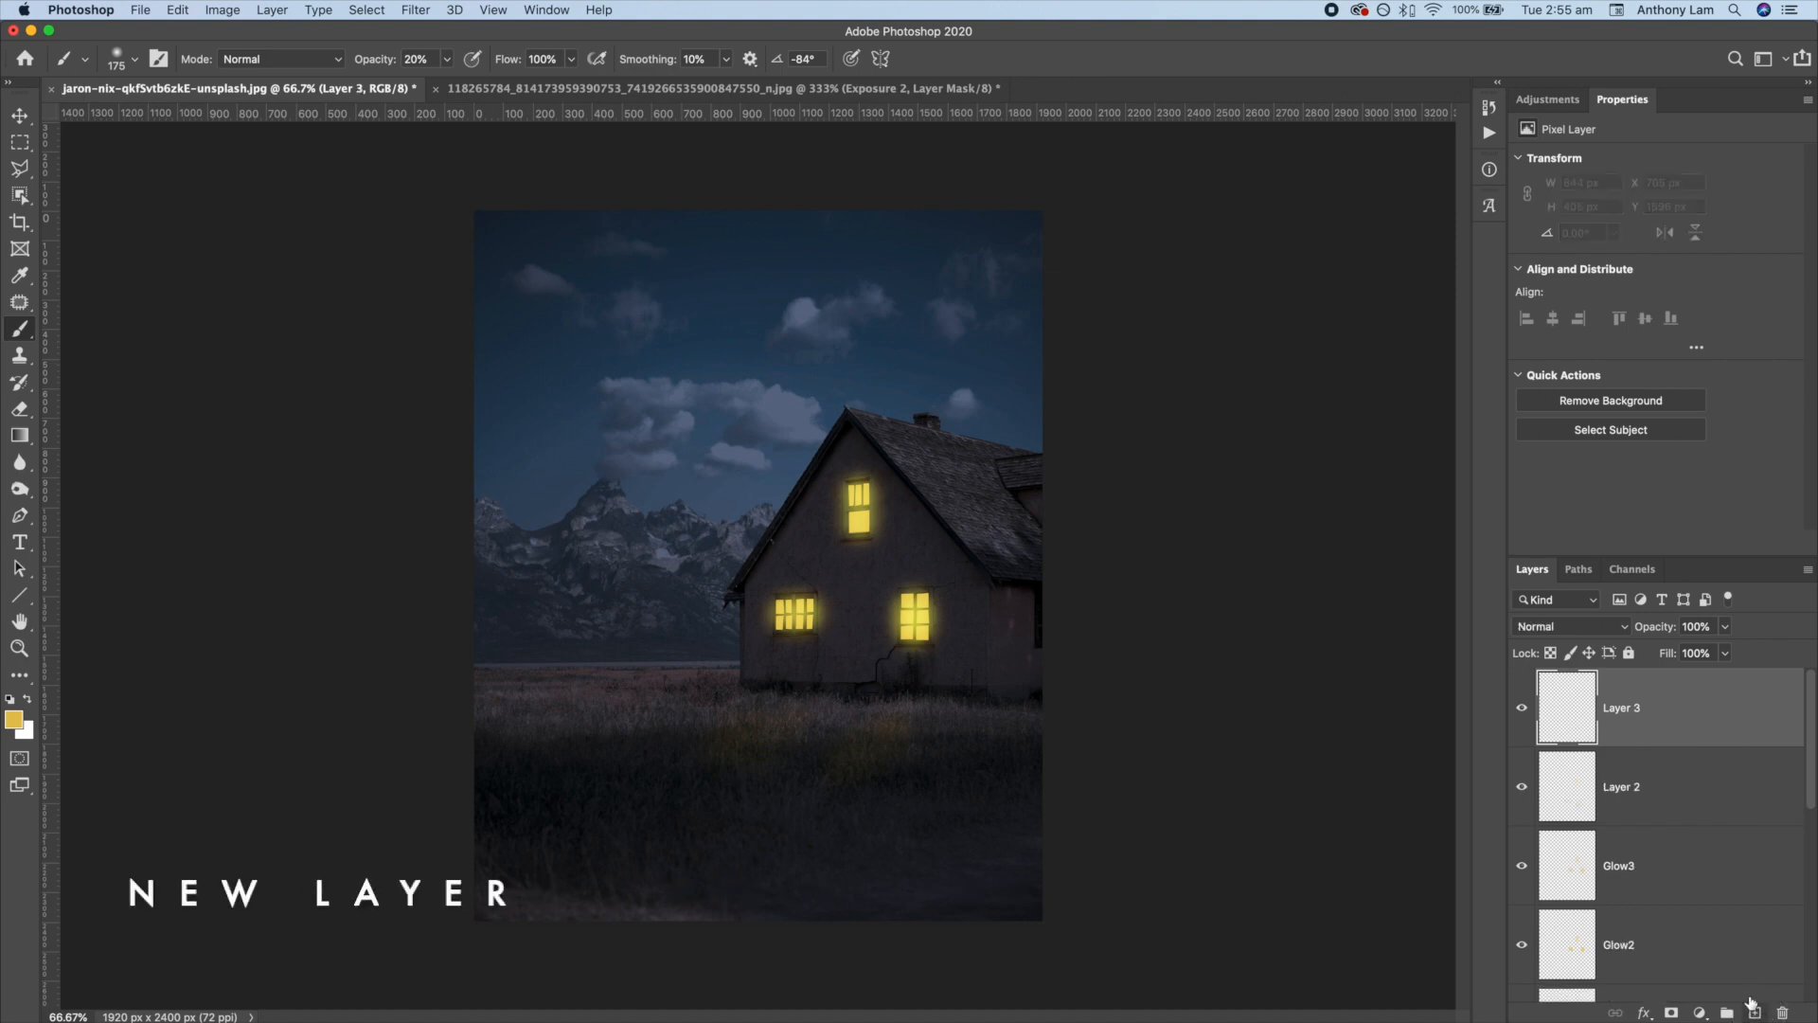
double_click(1628, 791)
type("GrassLi")
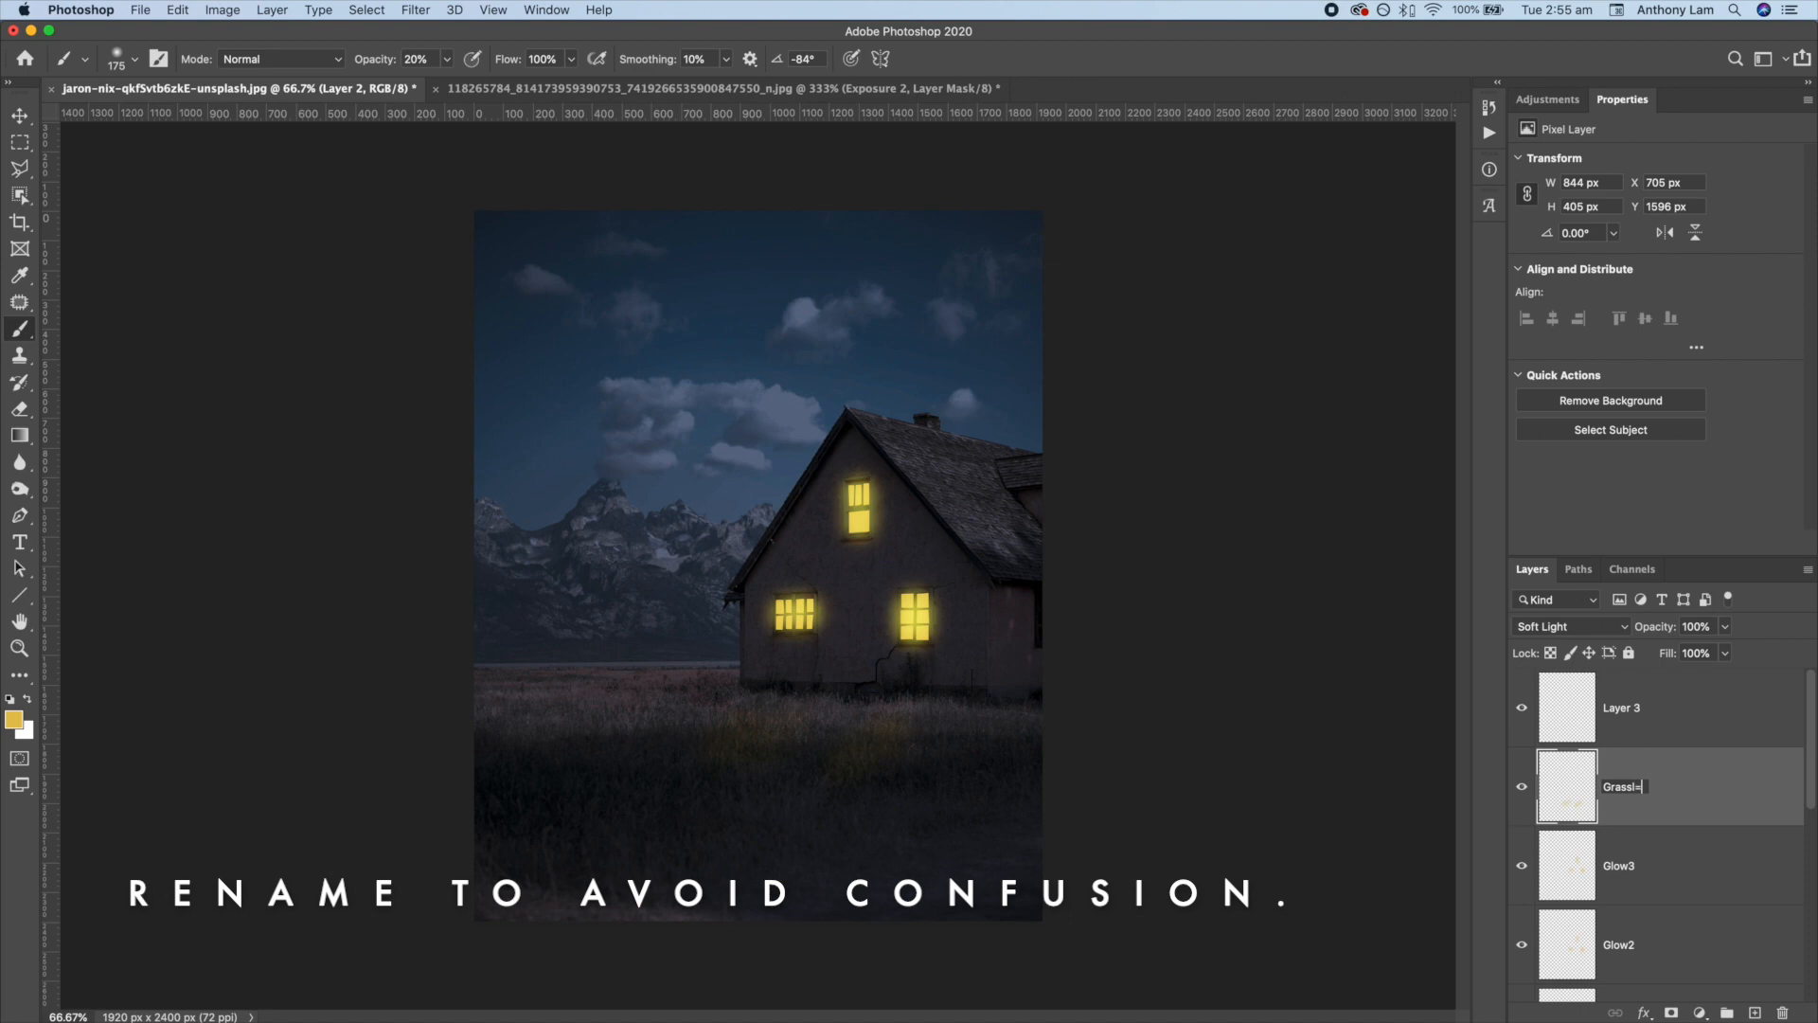
type("ght")
key("Return")
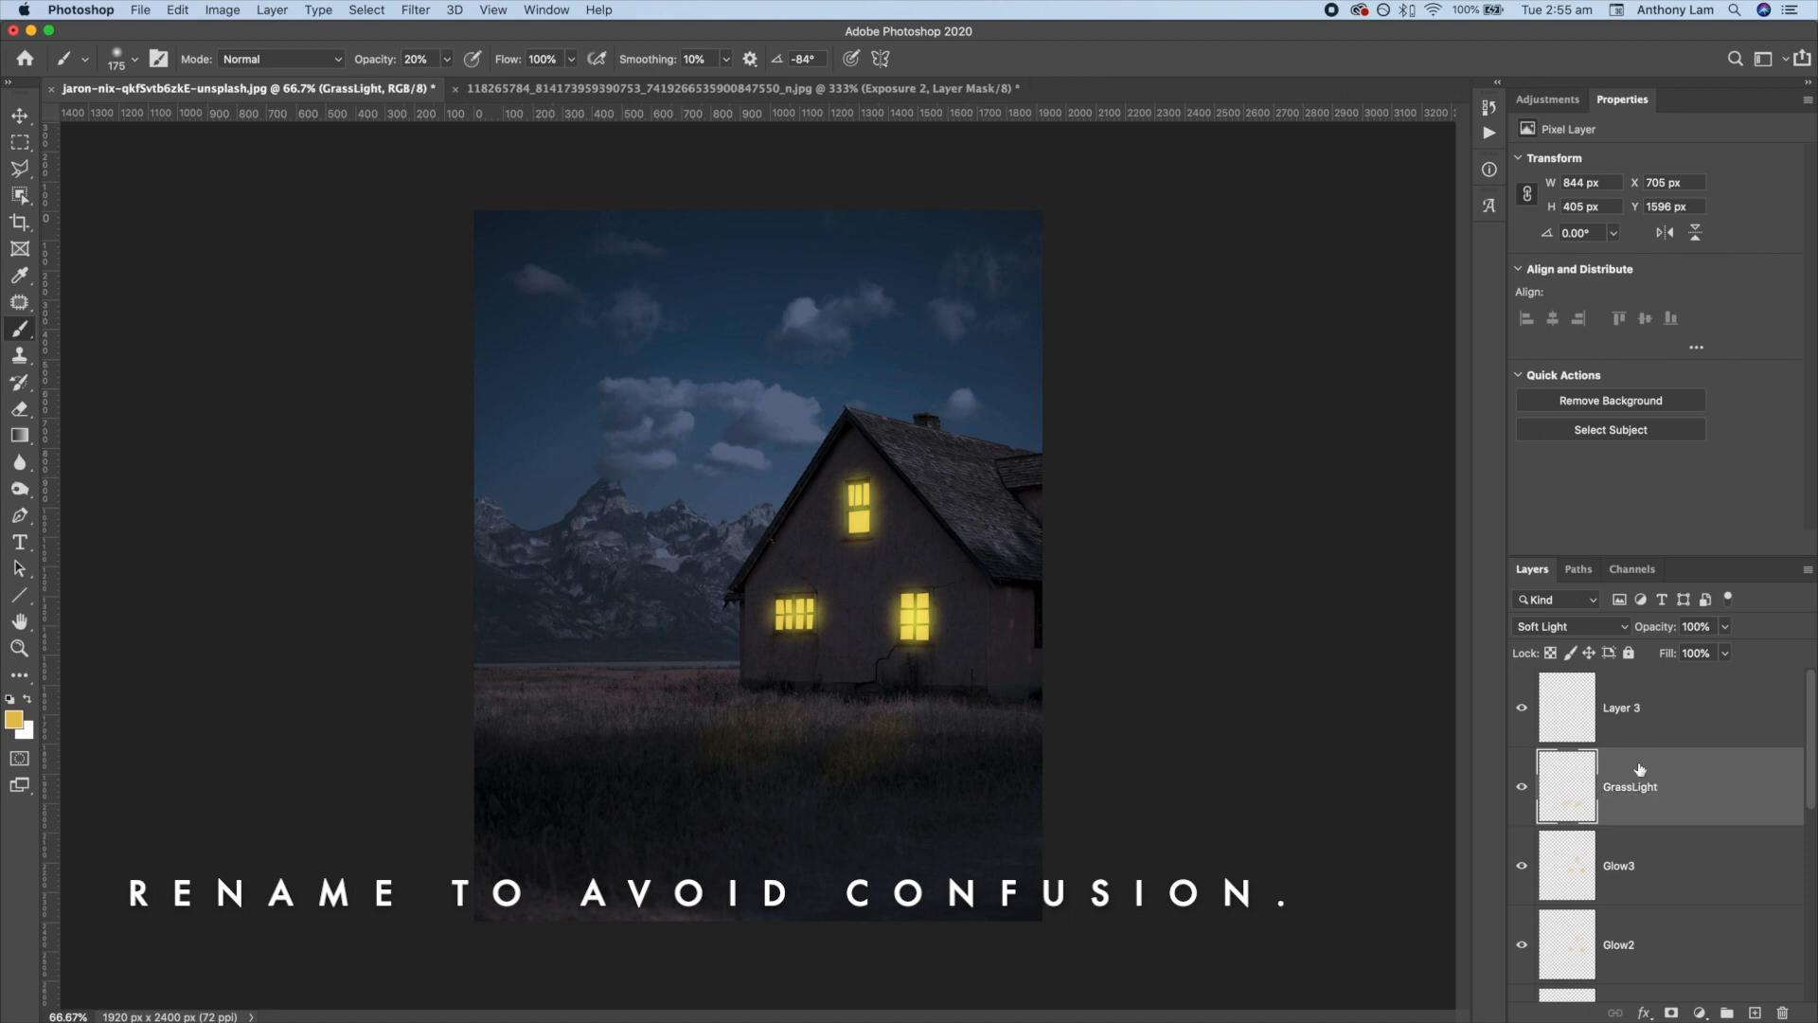
double_click(1629, 709)
type("Grasslight2")
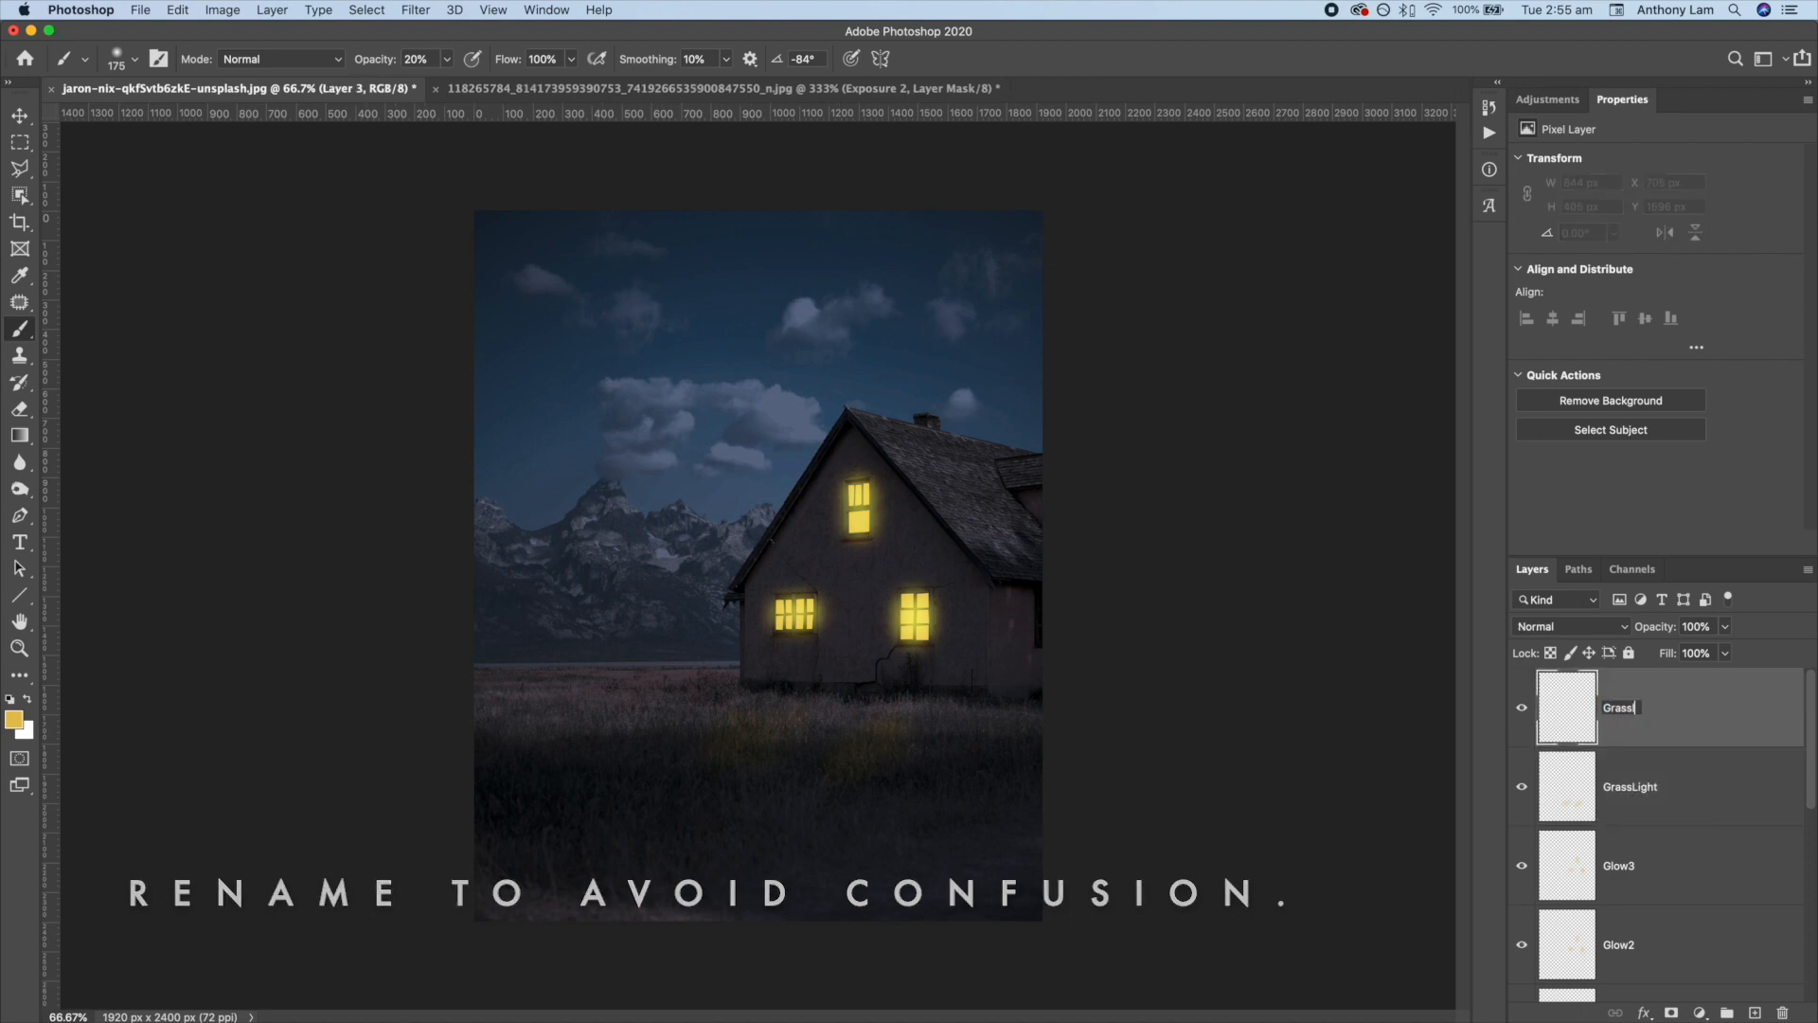
key("Return")
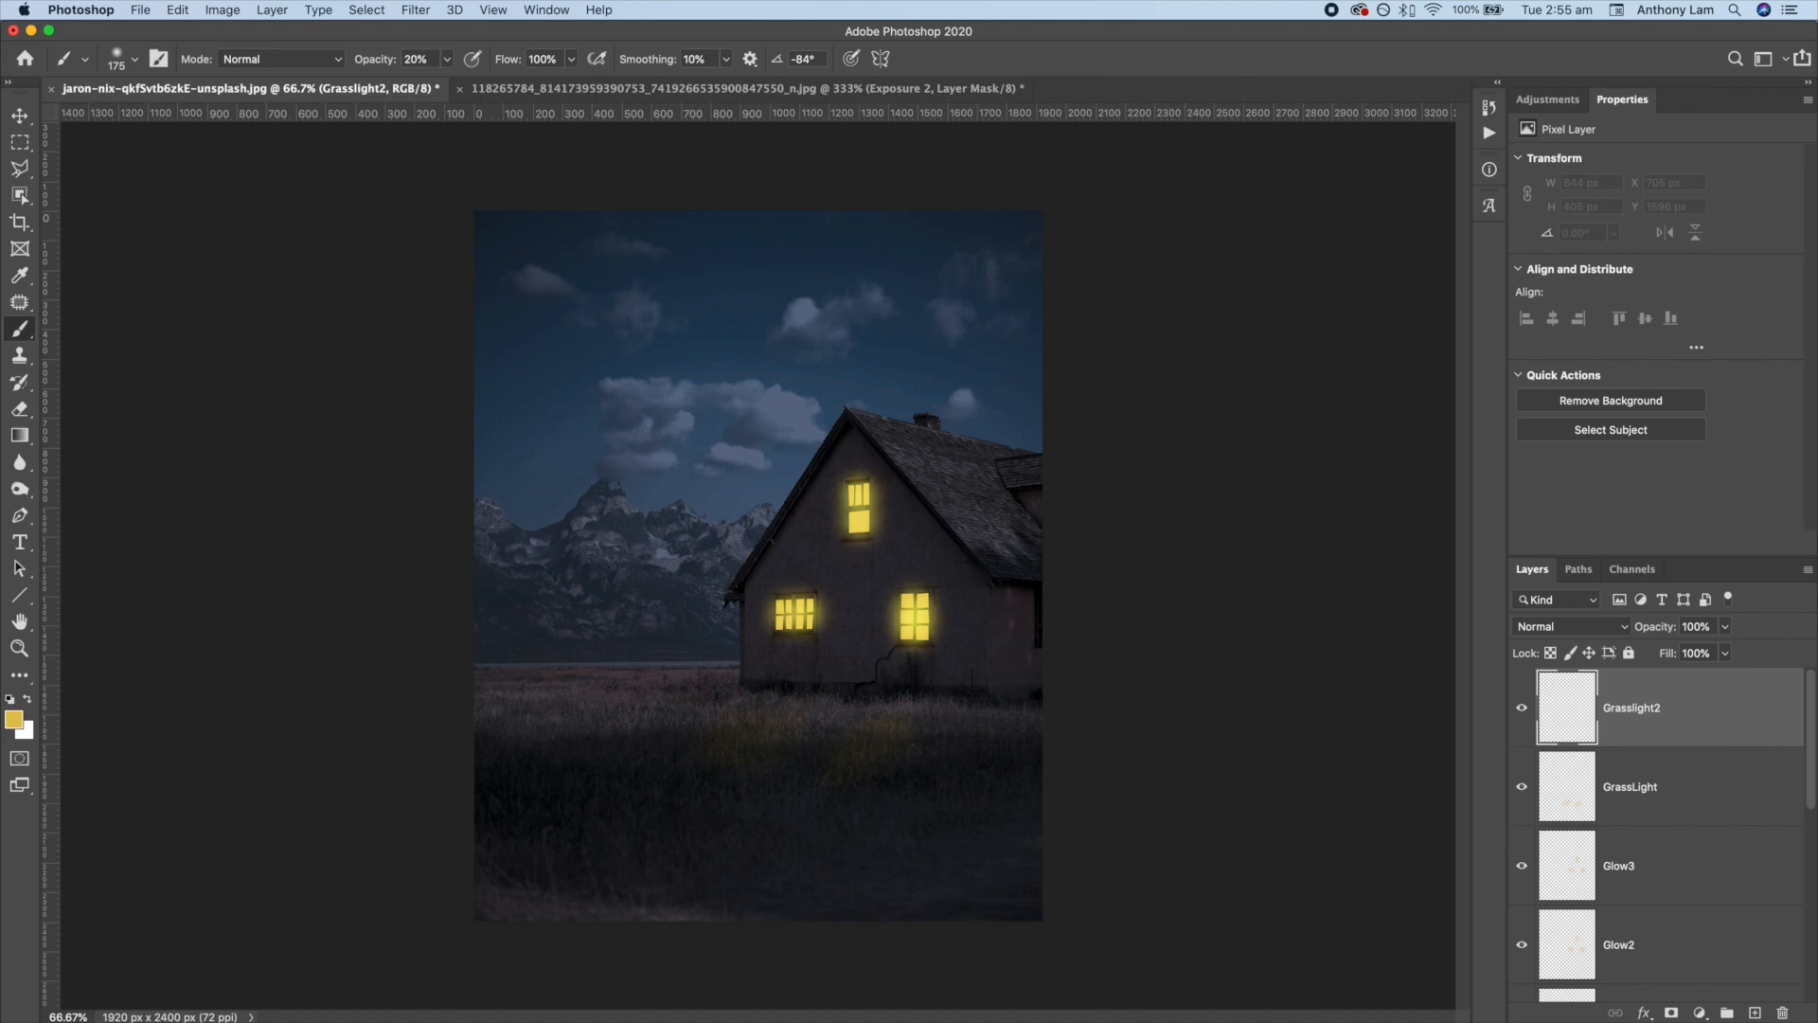
Set Grasslight2 to Overlay and paint a wider yellow glow, about 1122 by 512 px, over the grass, adjusting the layer's opacity.
left_click(1584, 630)
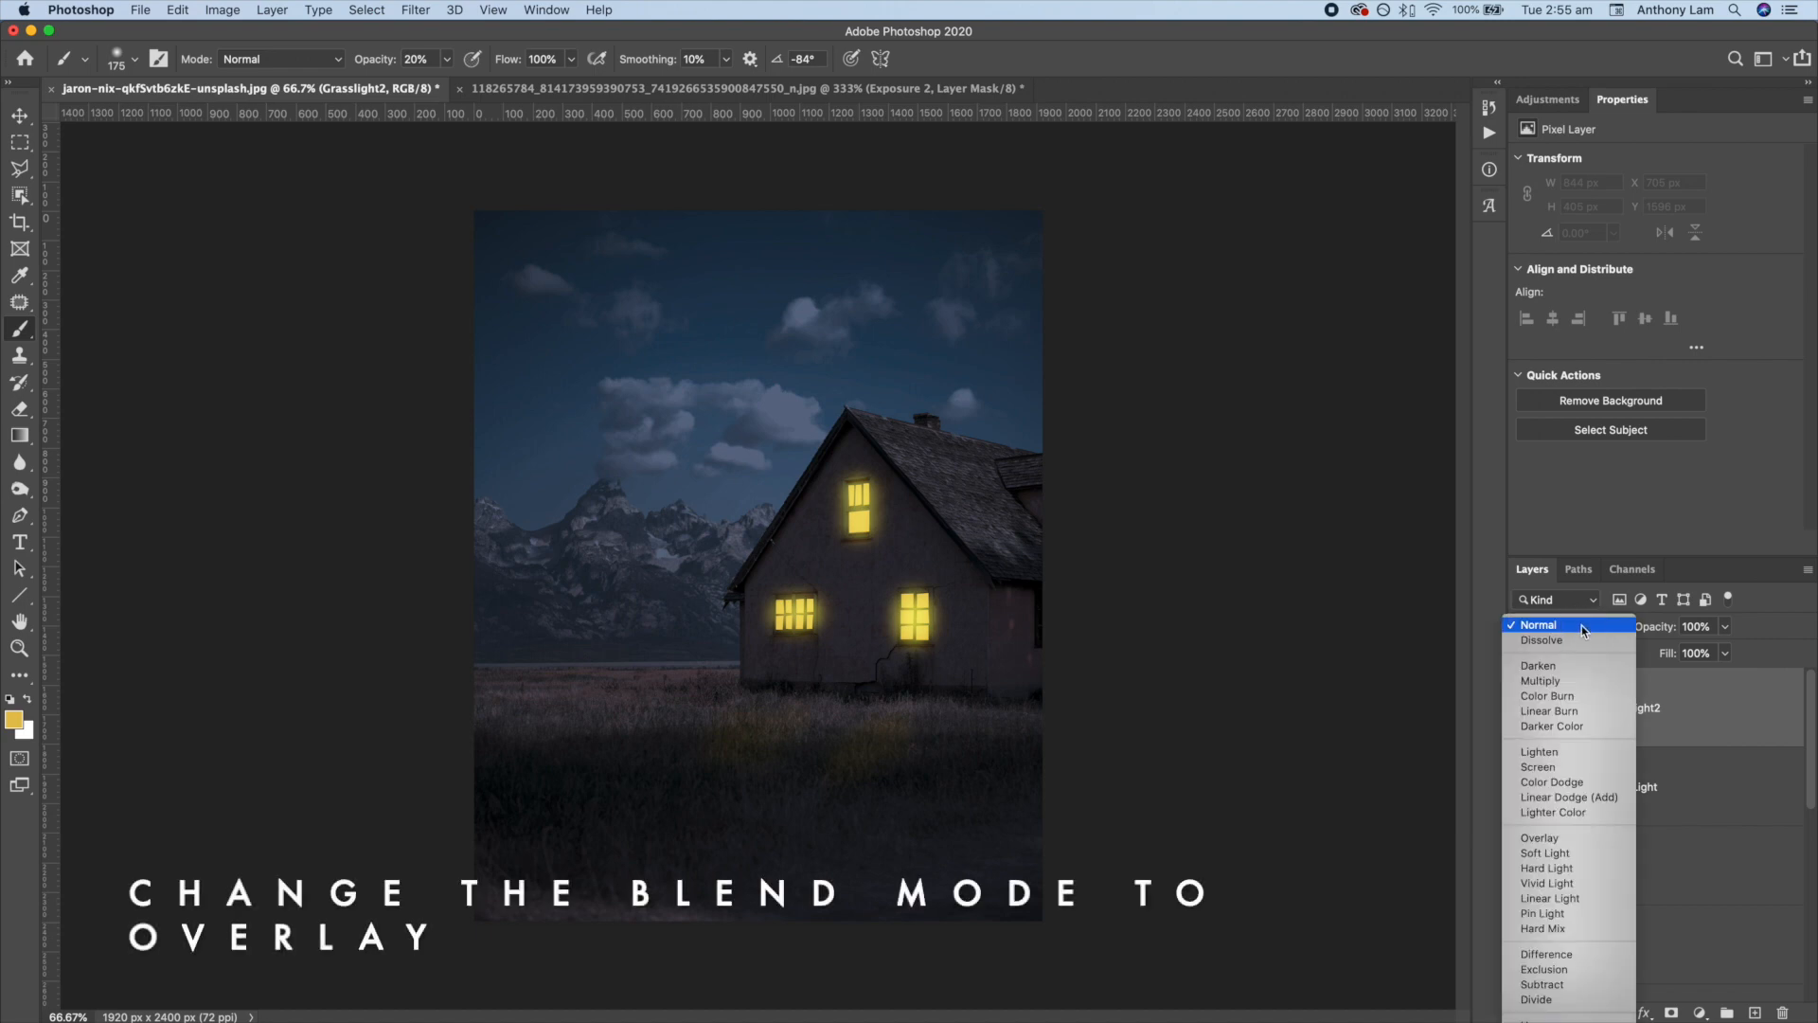
left_click(1553, 840)
mouse_move(864, 725)
left_mouse_down()
mouse_move(906, 723)
mouse_move(840, 736)
mouse_move(940, 742)
mouse_move(824, 758)
mouse_move(891, 716)
mouse_move(757, 720)
mouse_move(765, 703)
mouse_move(714, 719)
mouse_move(728, 748)
mouse_move(672, 754)
mouse_move(764, 740)
mouse_move(704, 759)
mouse_move(782, 760)
mouse_move(683, 768)
mouse_move(738, 739)
mouse_move(679, 760)
mouse_move(770, 754)
mouse_move(729, 781)
mouse_move(773, 758)
mouse_move(889, 759)
left_mouse_up()
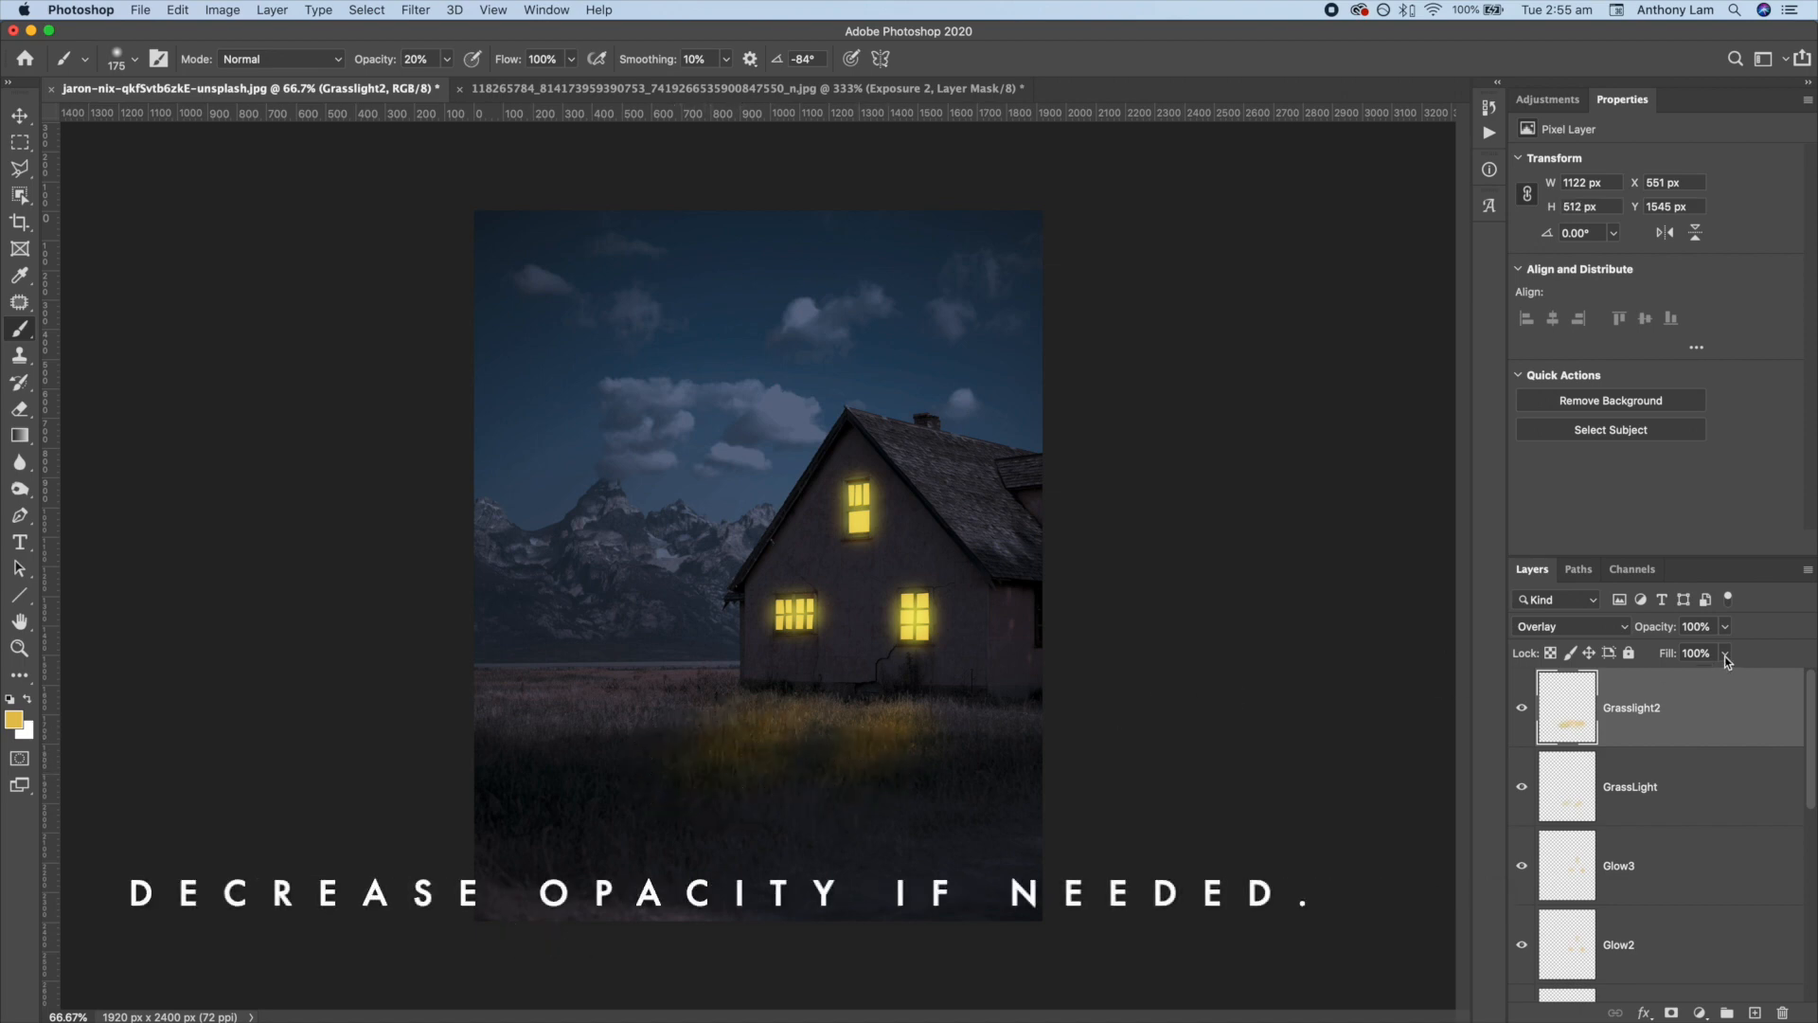
left_click_drag(1652, 631, 1655, 632)
Add a new layer above Grasslight2 and name it Fog.
left_click(1755, 1013)
double_click(1625, 710)
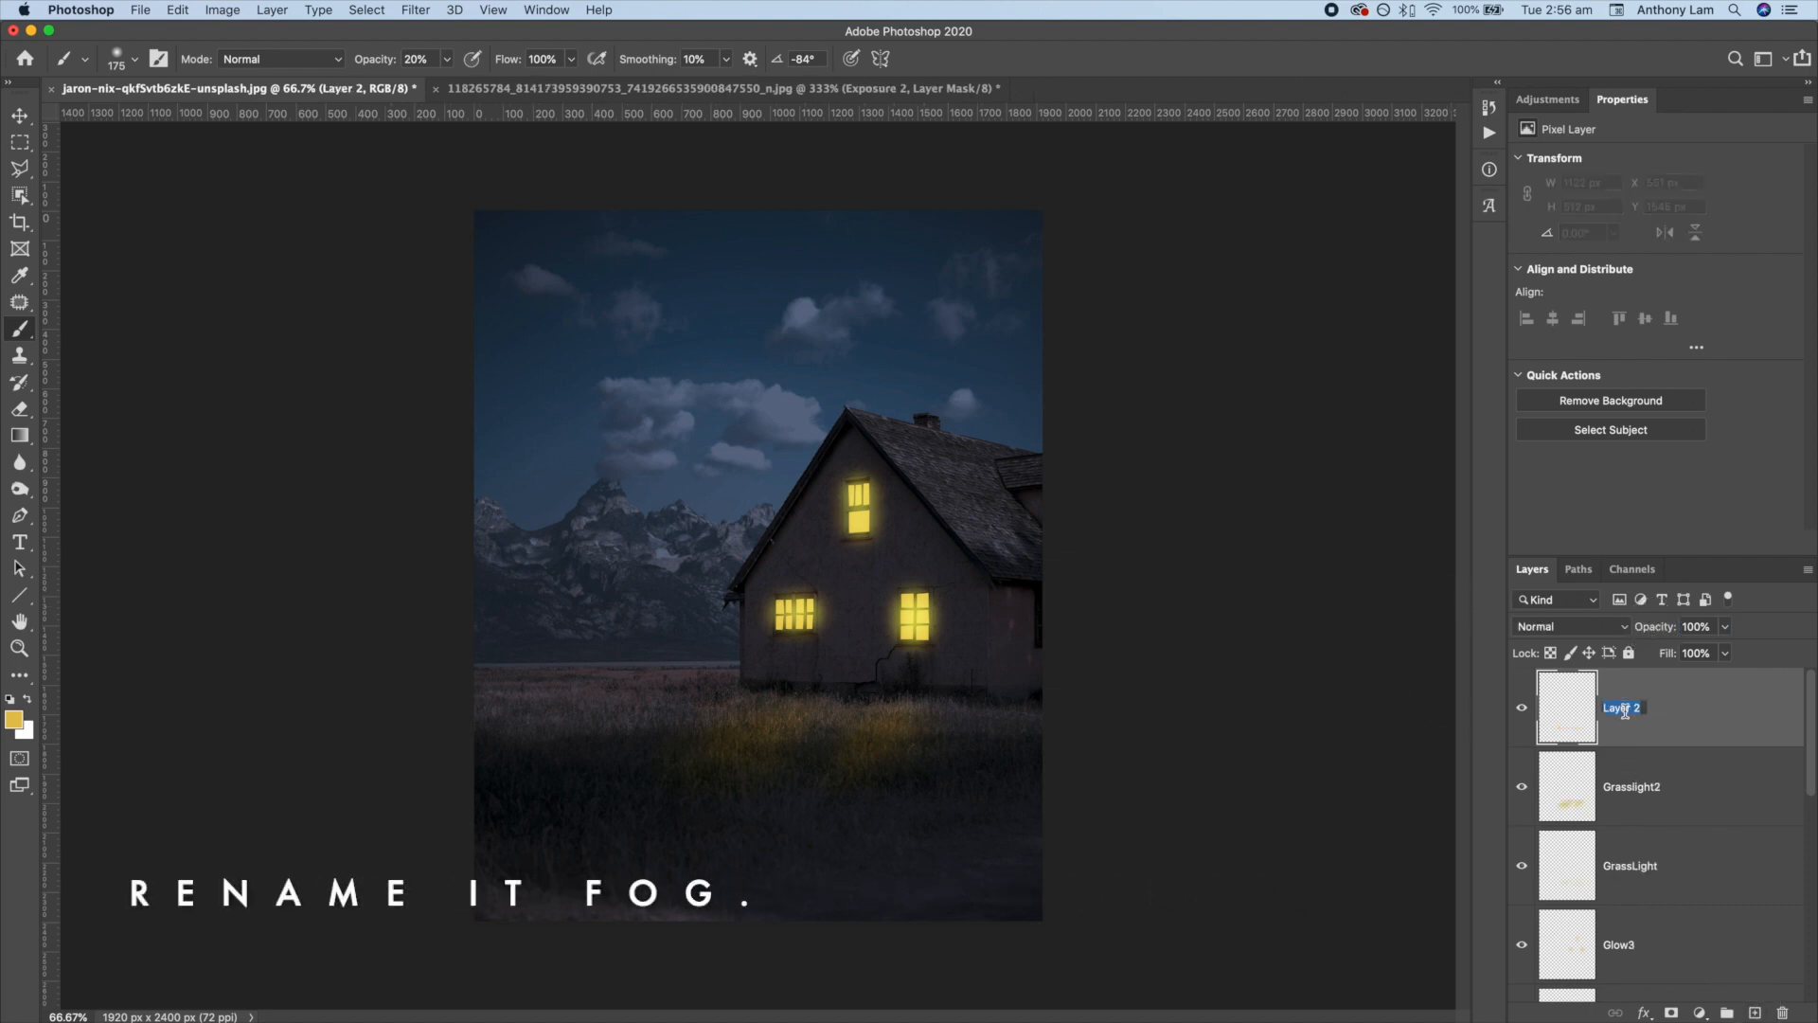
type("Fog")
key("Return")
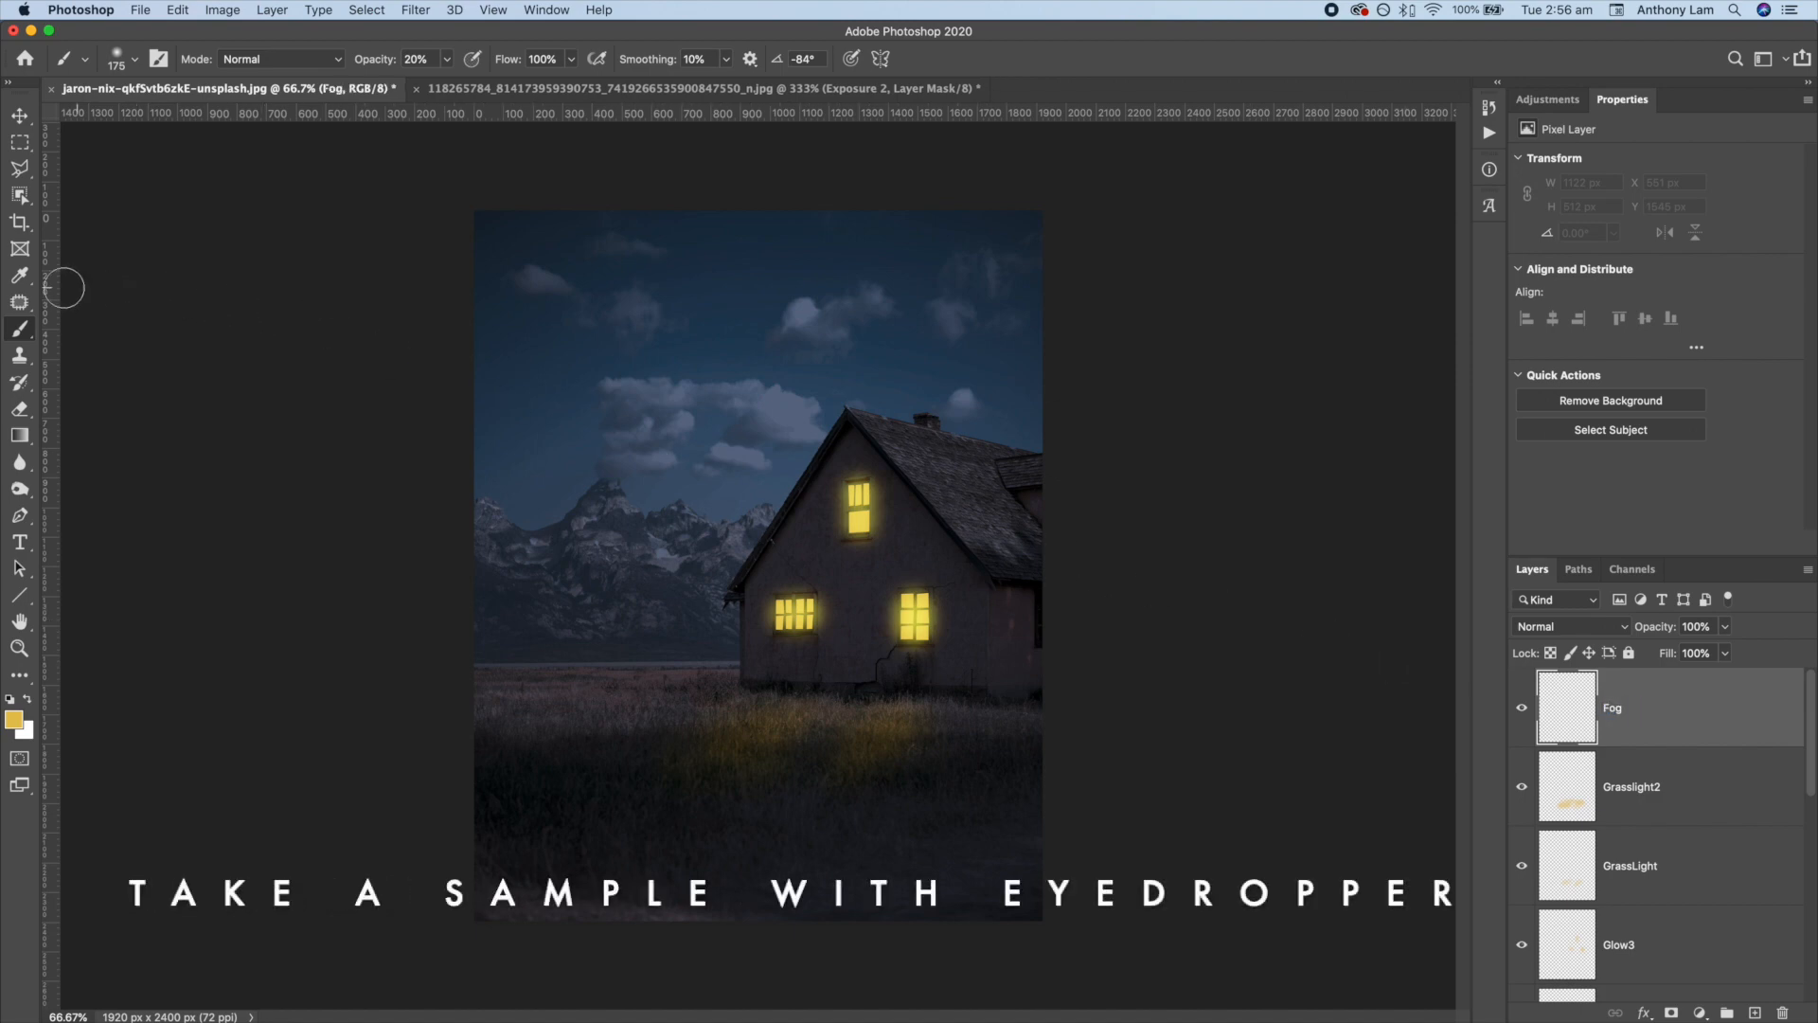
Sample a dark color from the mountains and paint fog over the mountains and sky beside the house with a 600 px brush.
left_click(19, 276)
mouse_move(642, 621)
left_mouse_down()
mouse_move(655, 635)
mouse_move(548, 596)
mouse_move(609, 406)
mouse_move(467, 540)
mouse_move(729, 451)
mouse_move(455, 556)
mouse_move(617, 650)
mouse_move(454, 659)
left_mouse_up()
key("b")
key("bracketright")
key("bracketright")
key("bracketright")
key("bracketright")
key("bracketright")
key("bracketright")
key("bracketright")
key("bracketright")
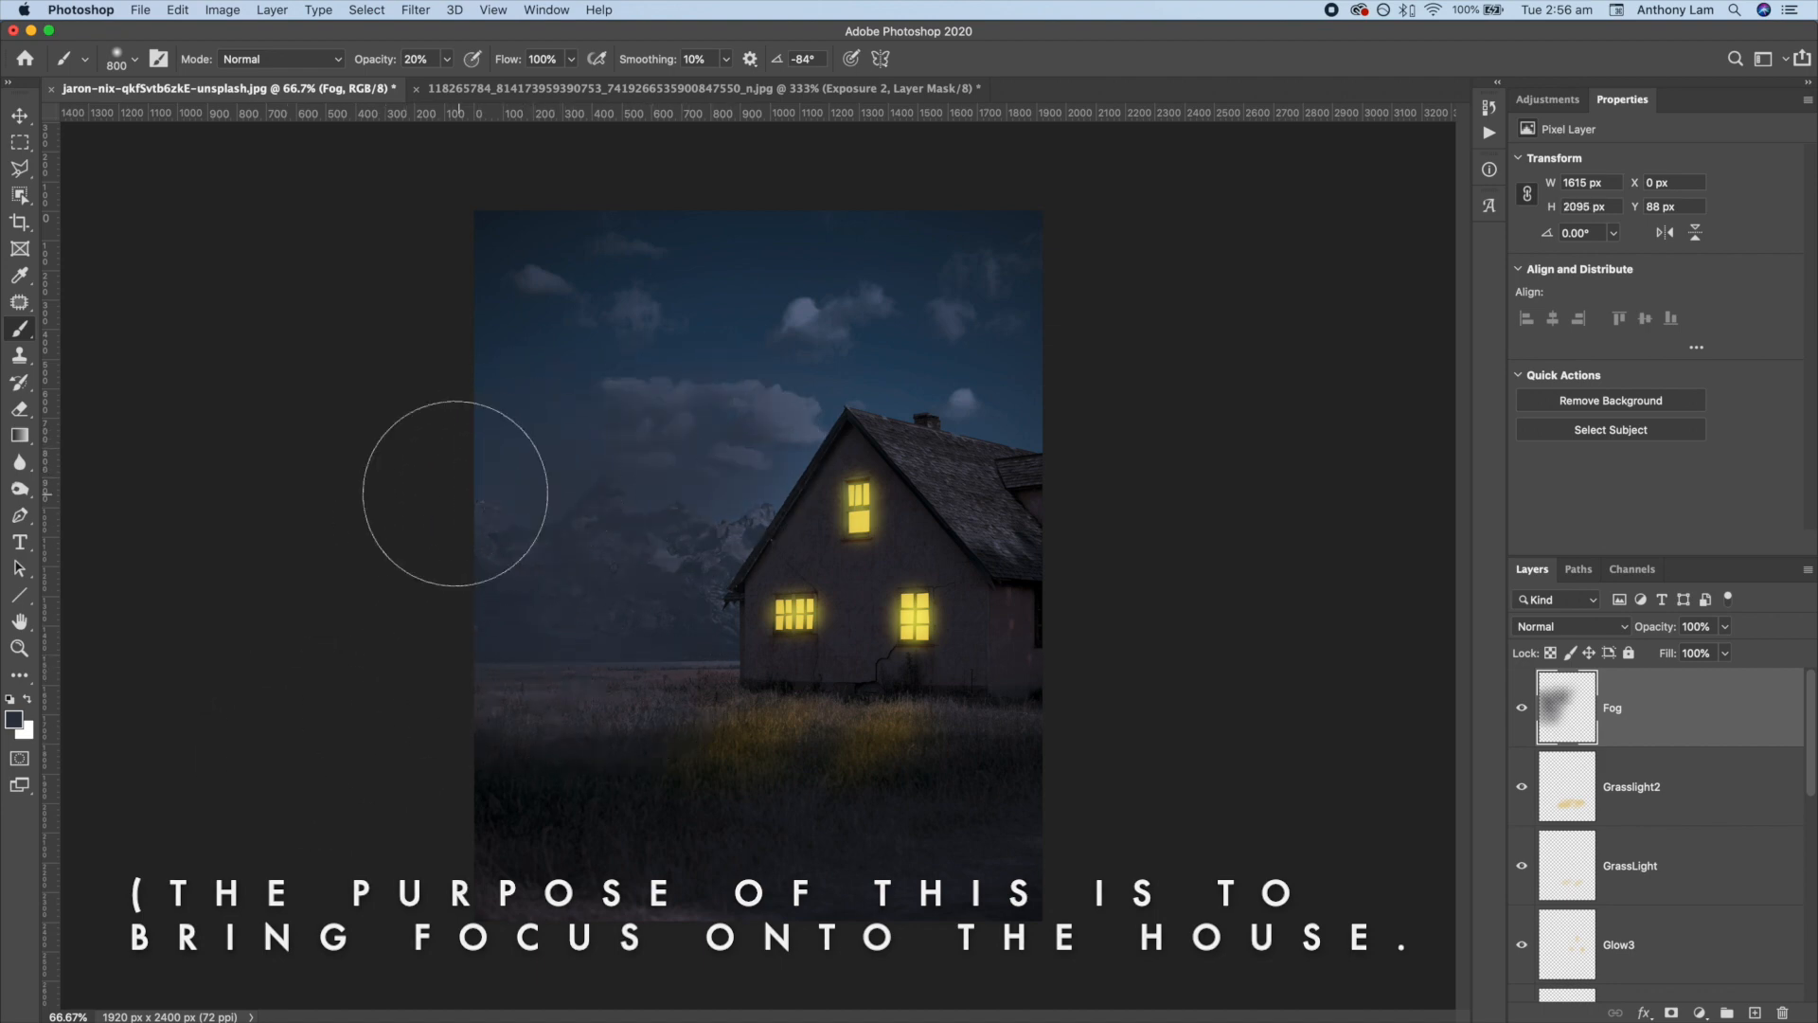
Toggle the Fog layer to compare its effect and reduce its opacity to 63%.
left_click_drag(1653, 630, 1647, 632)
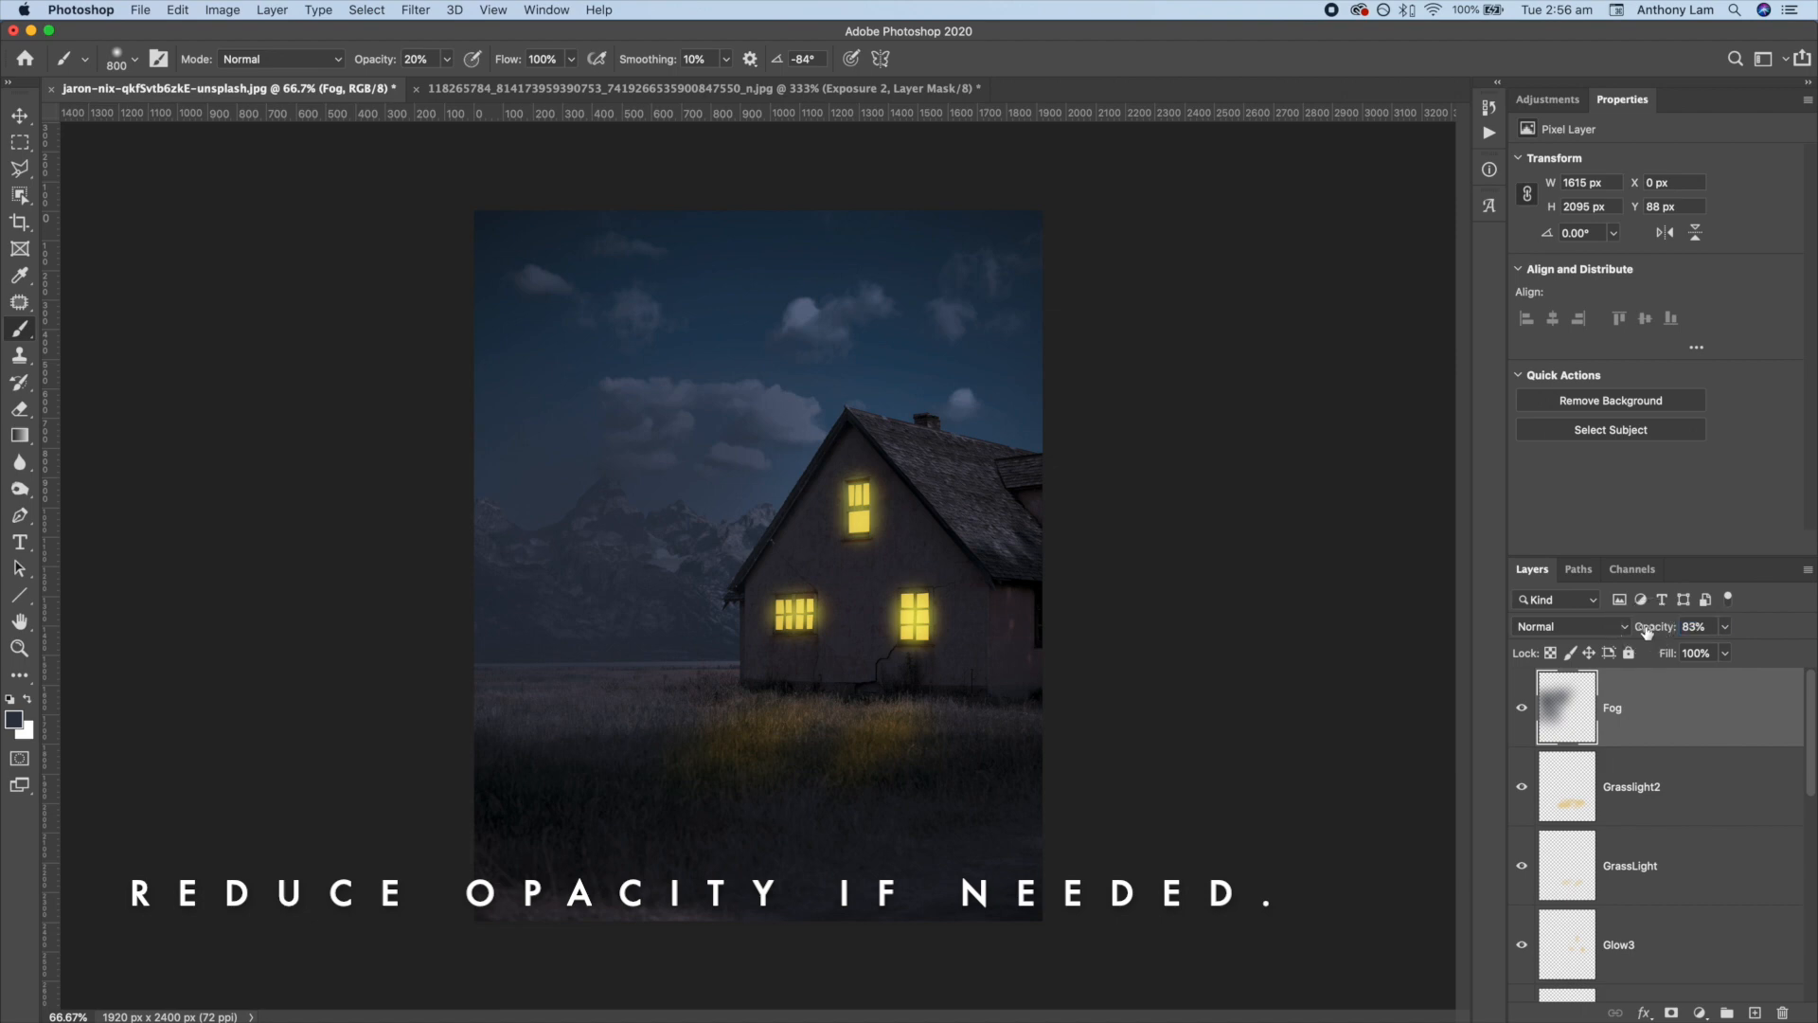
left_click(1523, 710)
left_click_drag(1653, 631, 1657, 633)
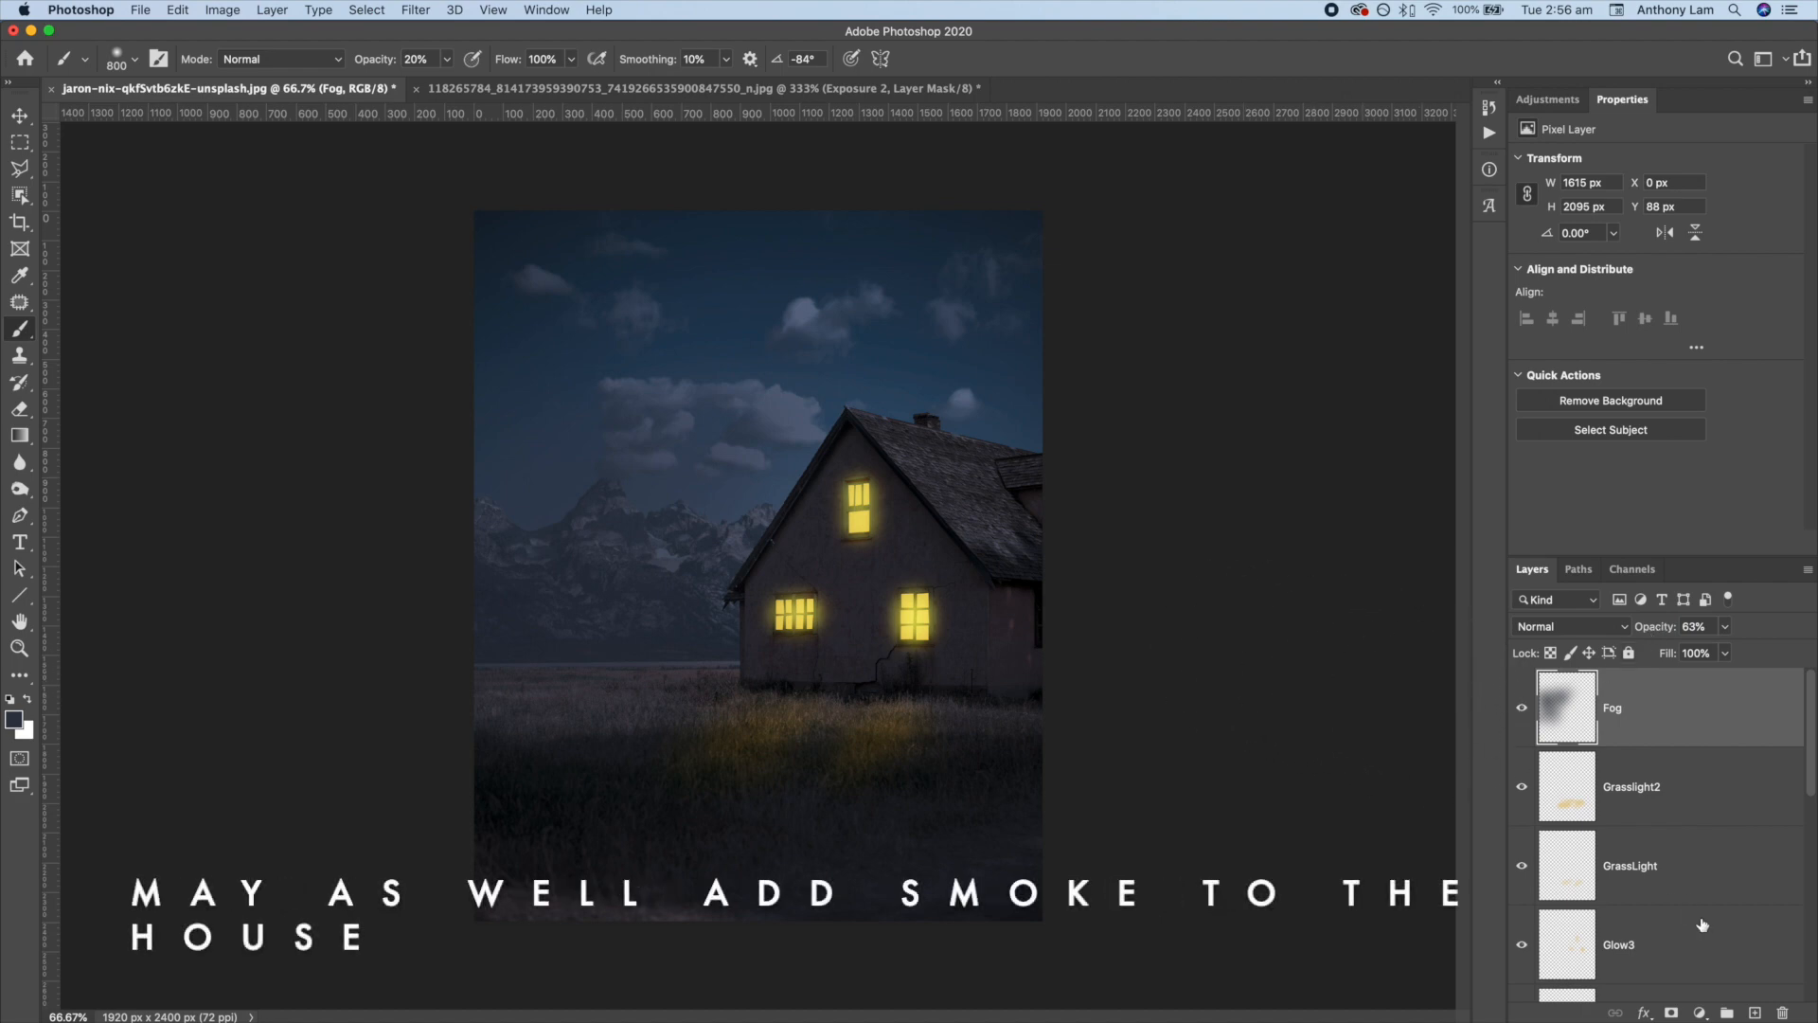
Add a new layer above Fog and name it Smoke.
left_click(1754, 1011)
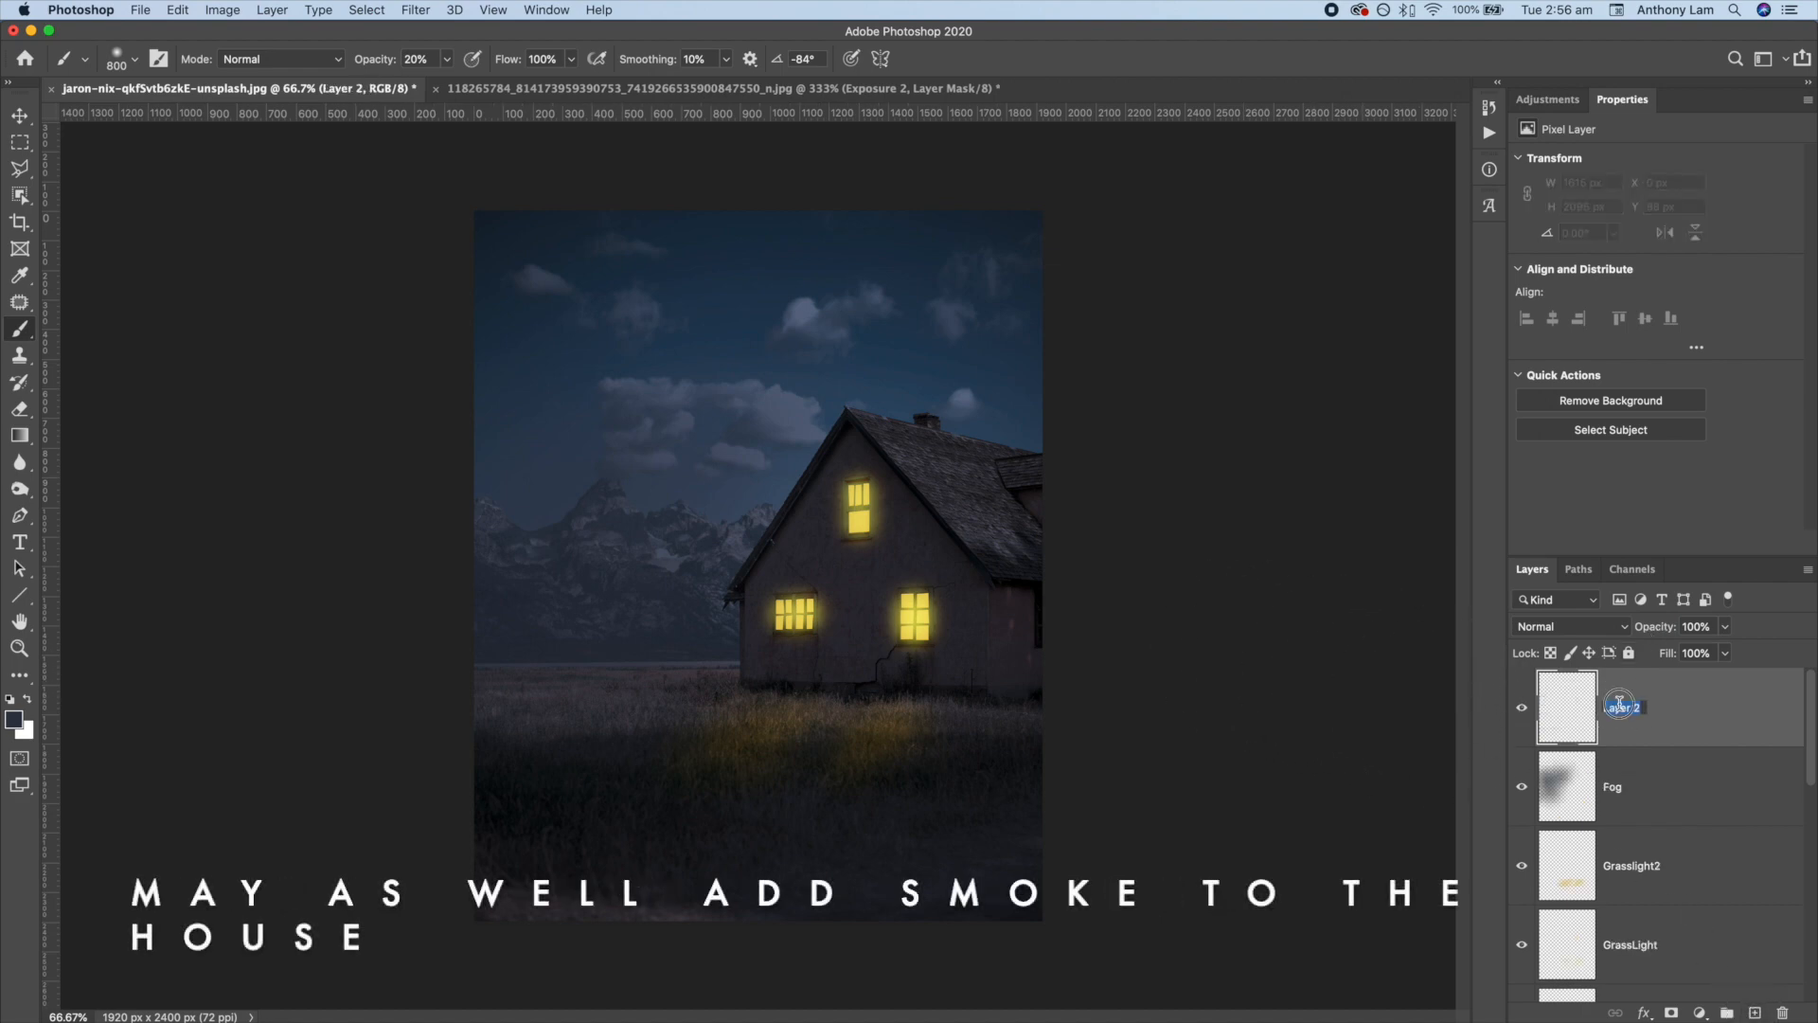
type("Smoke")
key("Return")
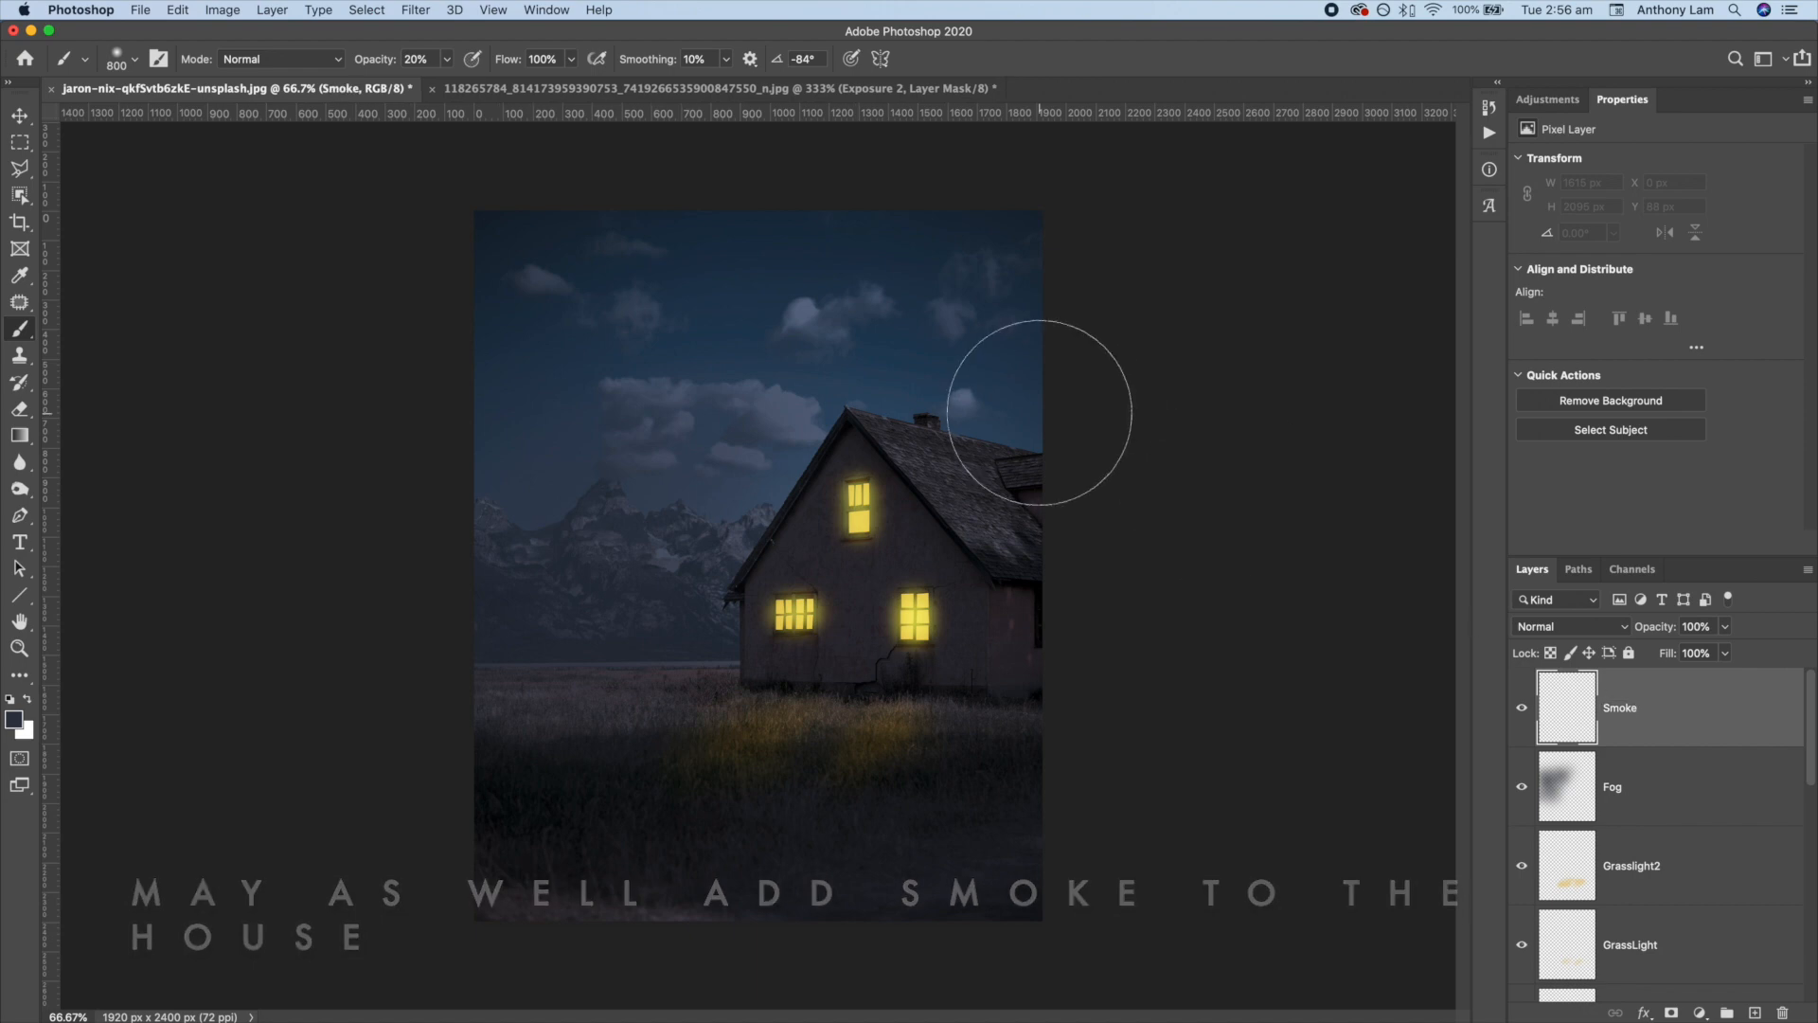
Shrink the brush to 150 px, paint smoke about 280 by 454 px rising from the chimney, and set the Smoke layer's opacity to 91%.
key("bracketleft")
key("bracketleft")
key("bracketleft")
key("bracketleft")
key("bracketleft")
key("bracketleft")
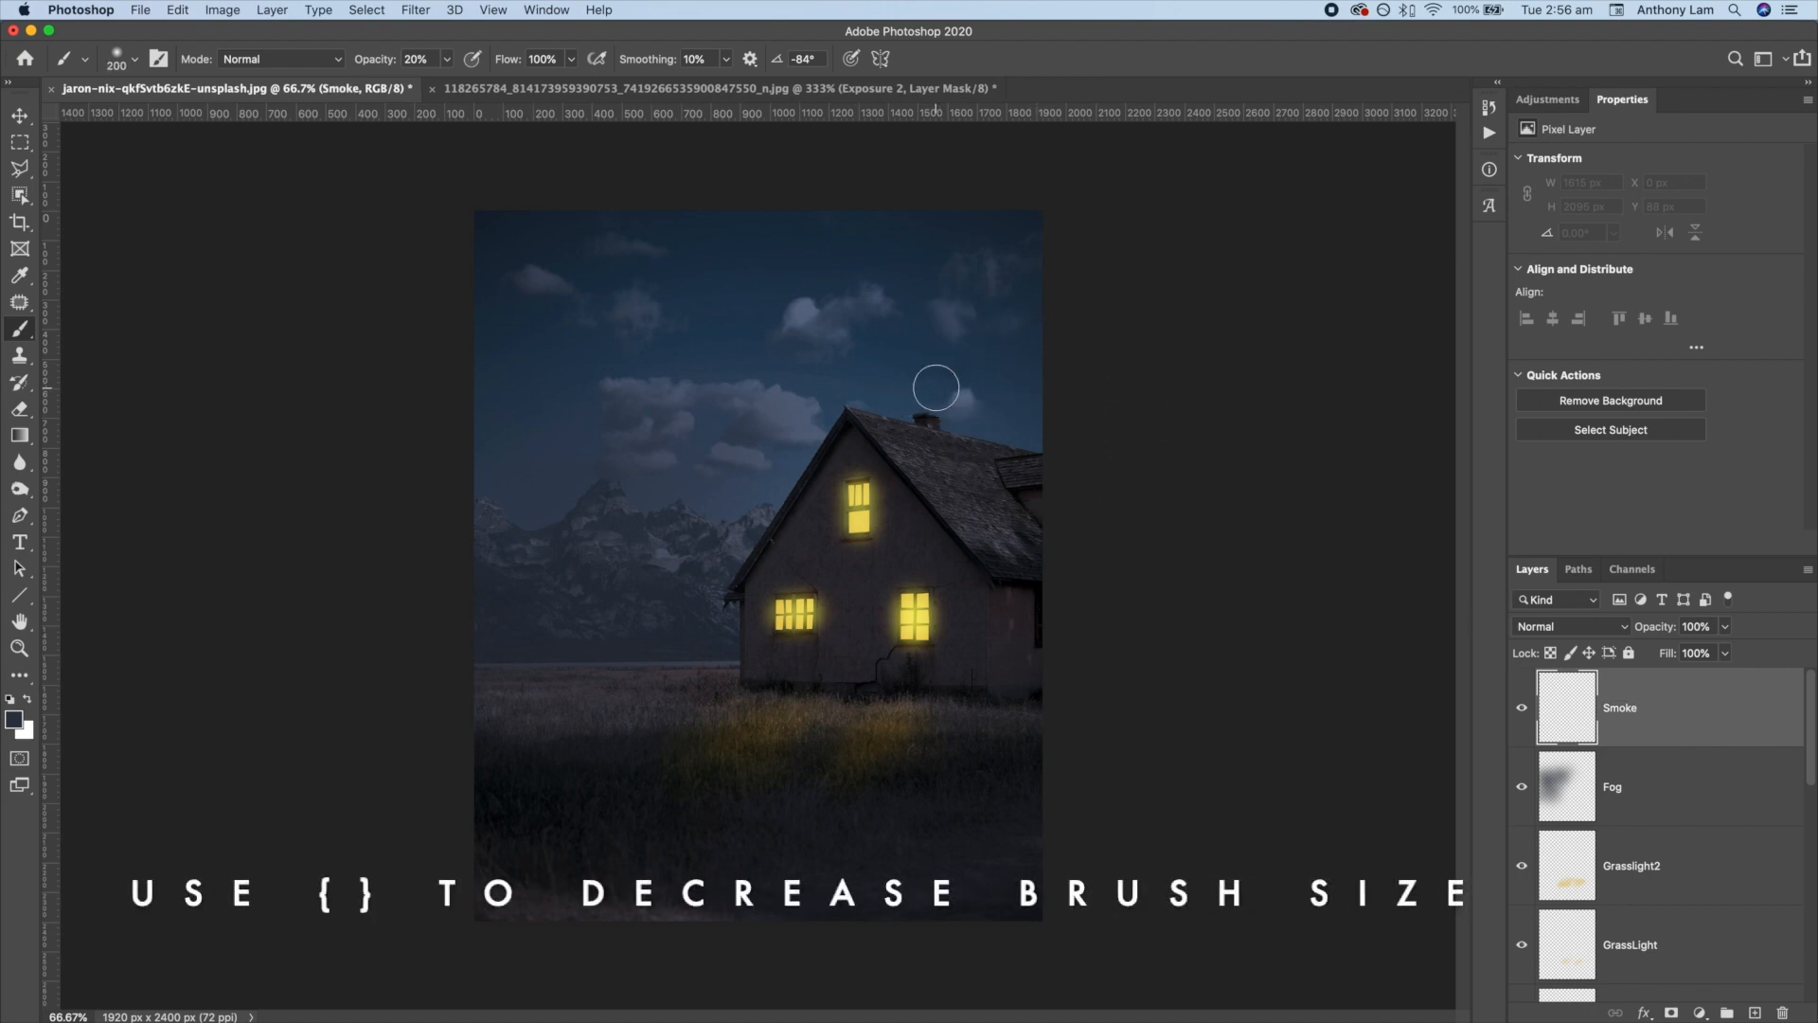
mouse_move(929, 404)
left_mouse_down()
mouse_move(925, 349)
mouse_move(926, 398)
mouse_move(928, 369)
left_mouse_up()
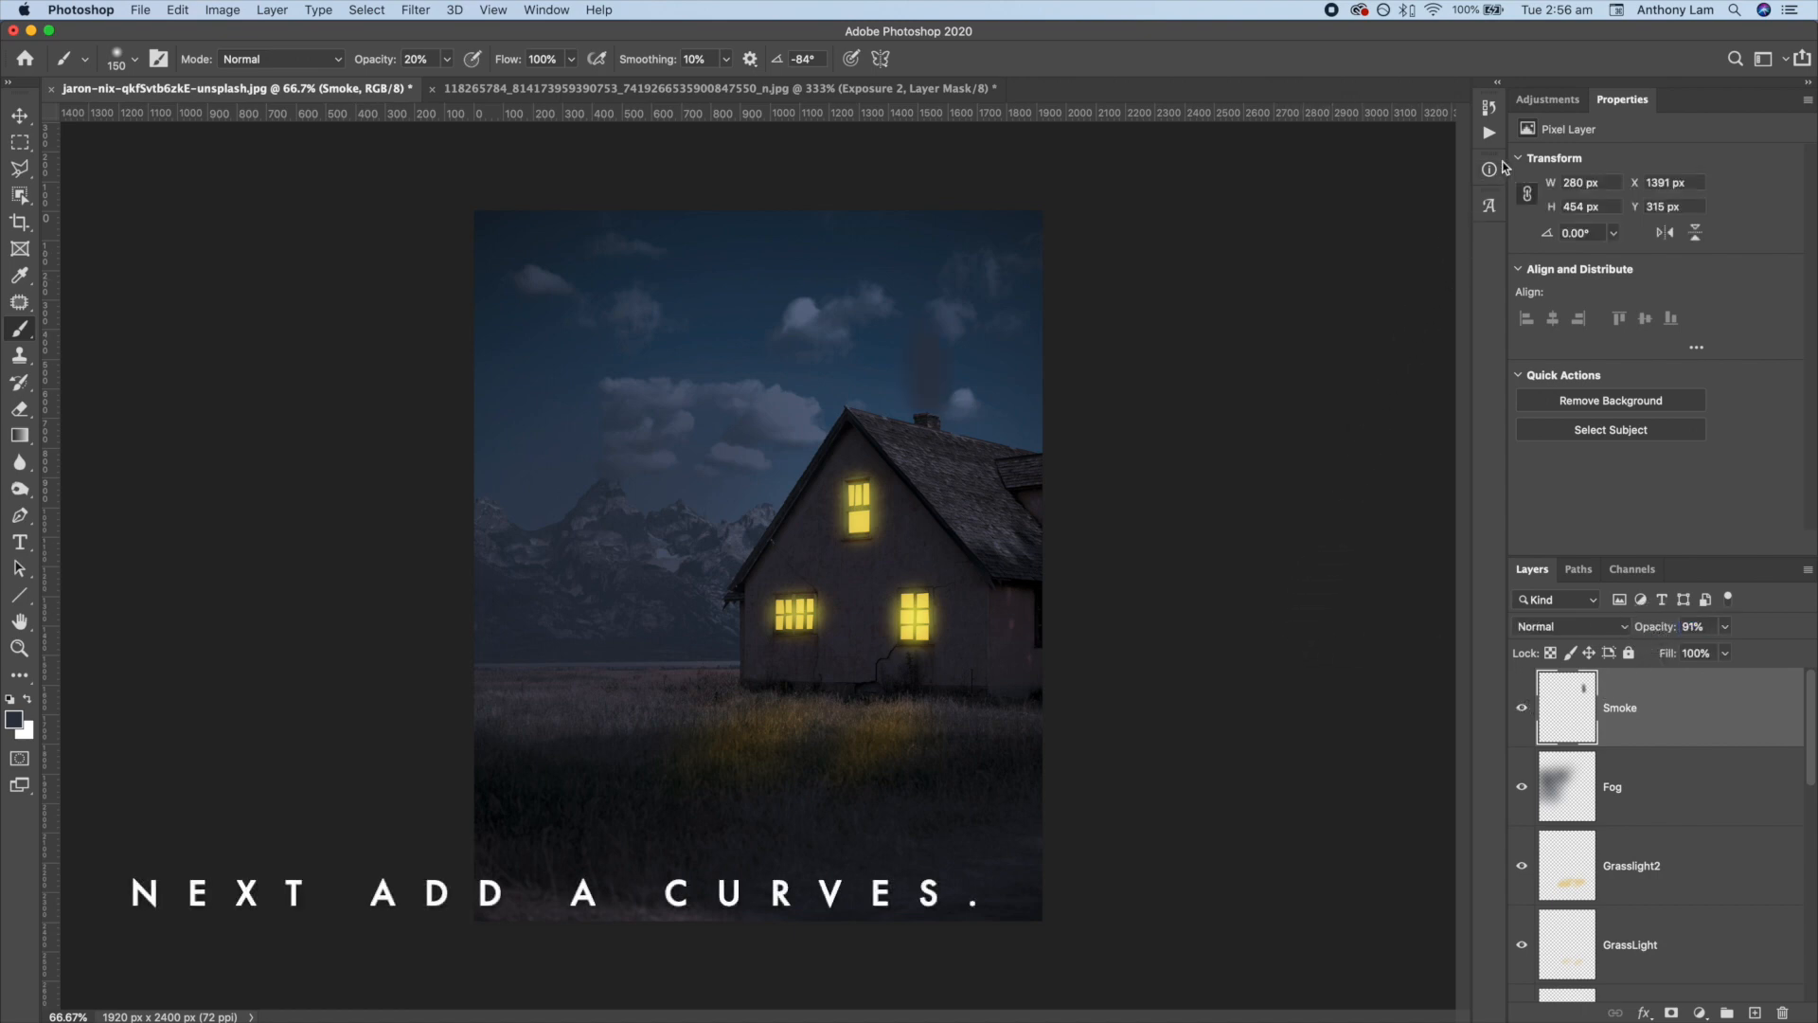
Add a Curves adjustment on top, moving the black and white points inward and placing a midpoint at input 132, output 167.
left_click(1556, 98)
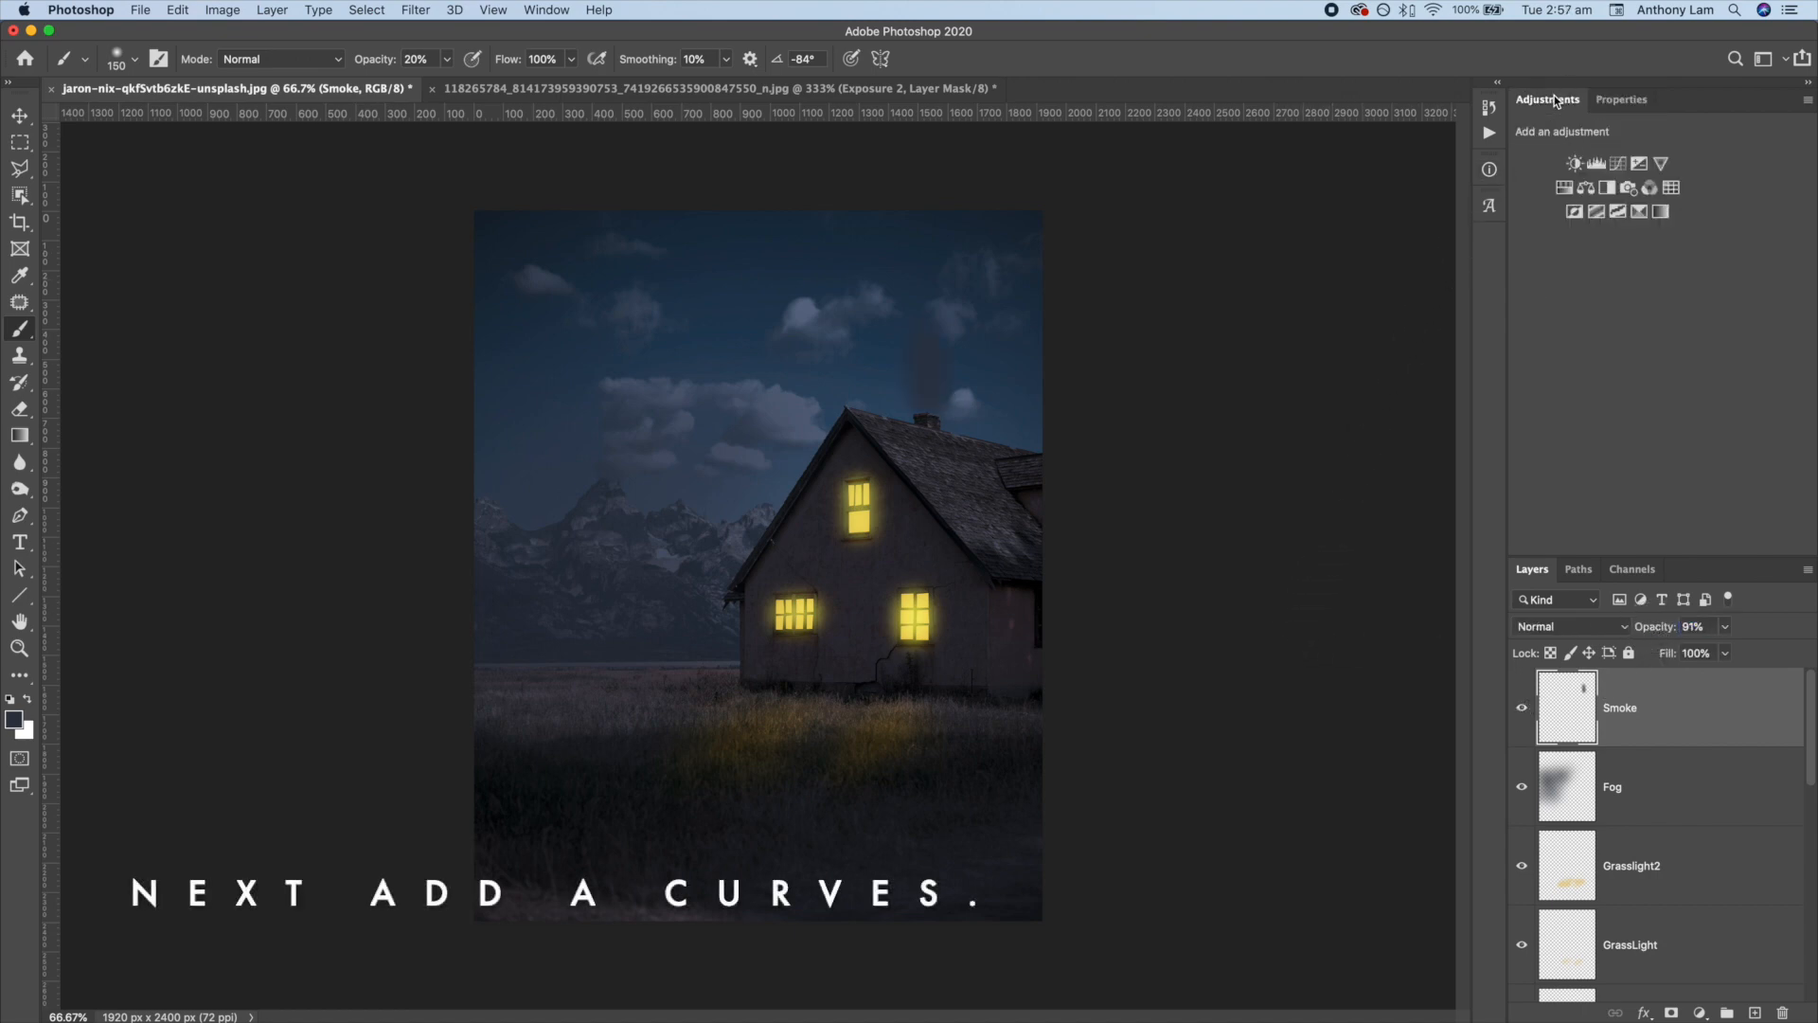
left_click(1617, 165)
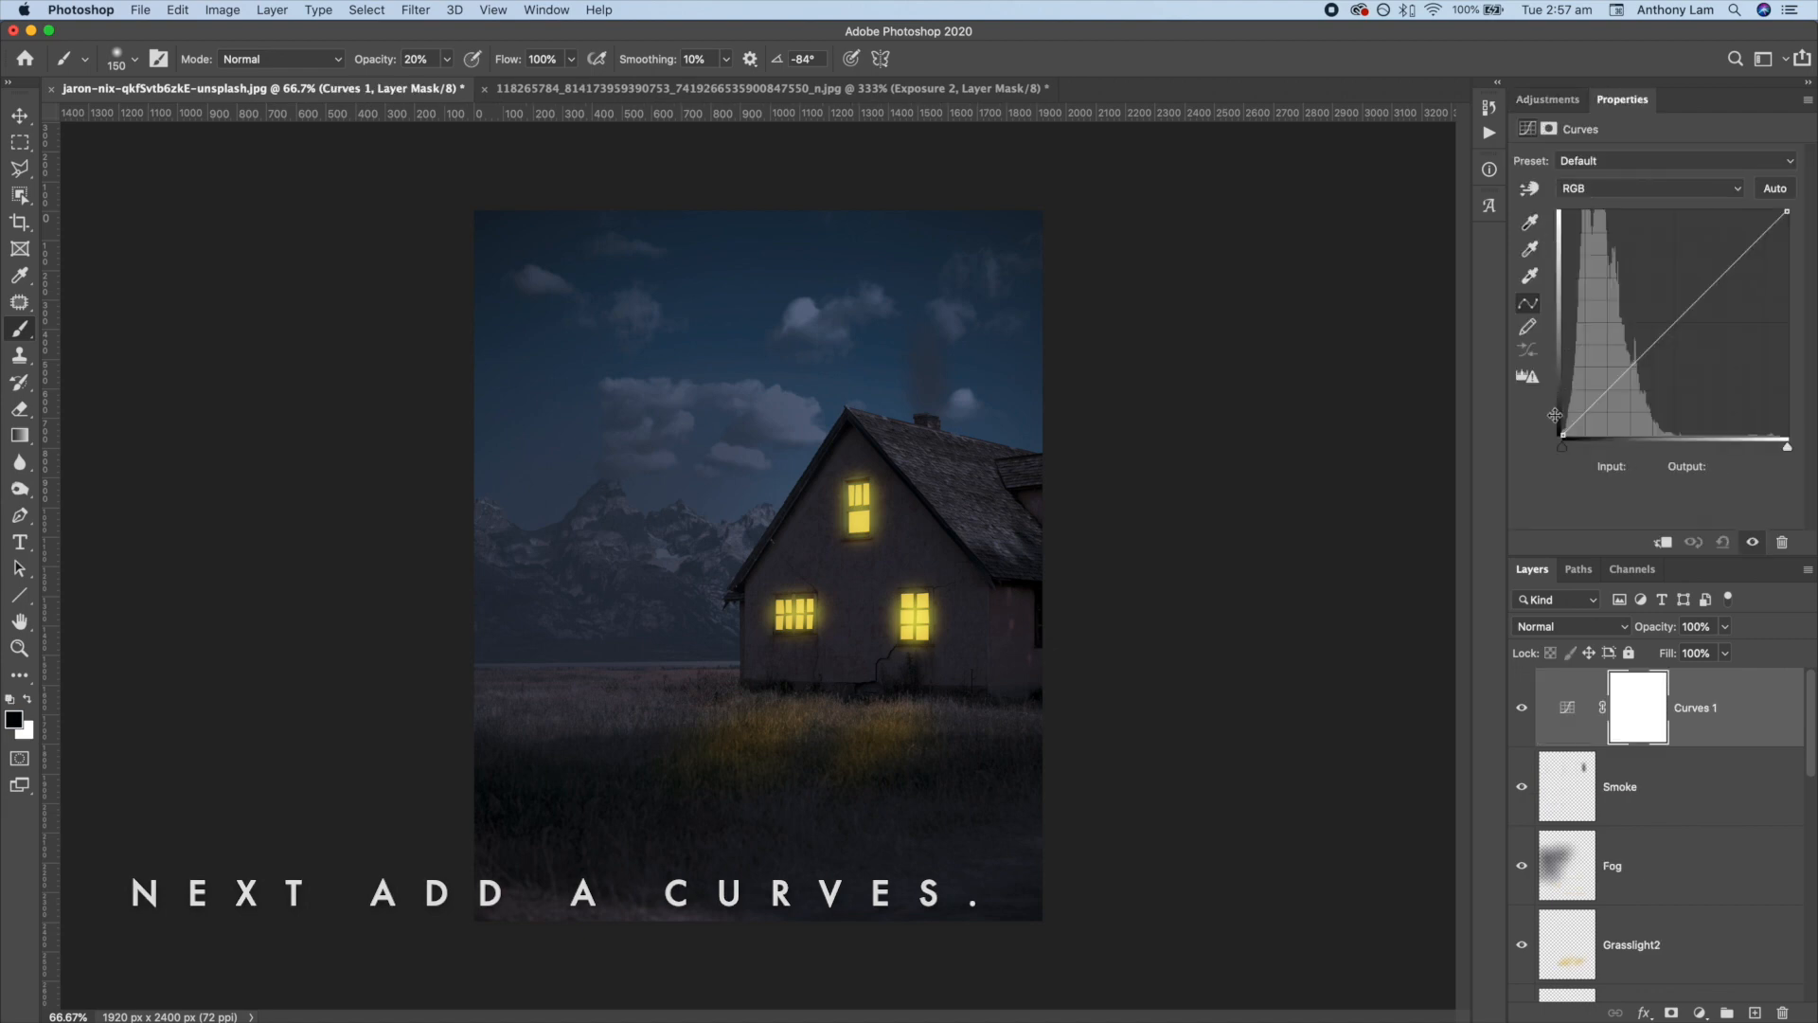
left_click_drag(1562, 434, 1571, 435)
left_click_drag(1788, 212, 1747, 212)
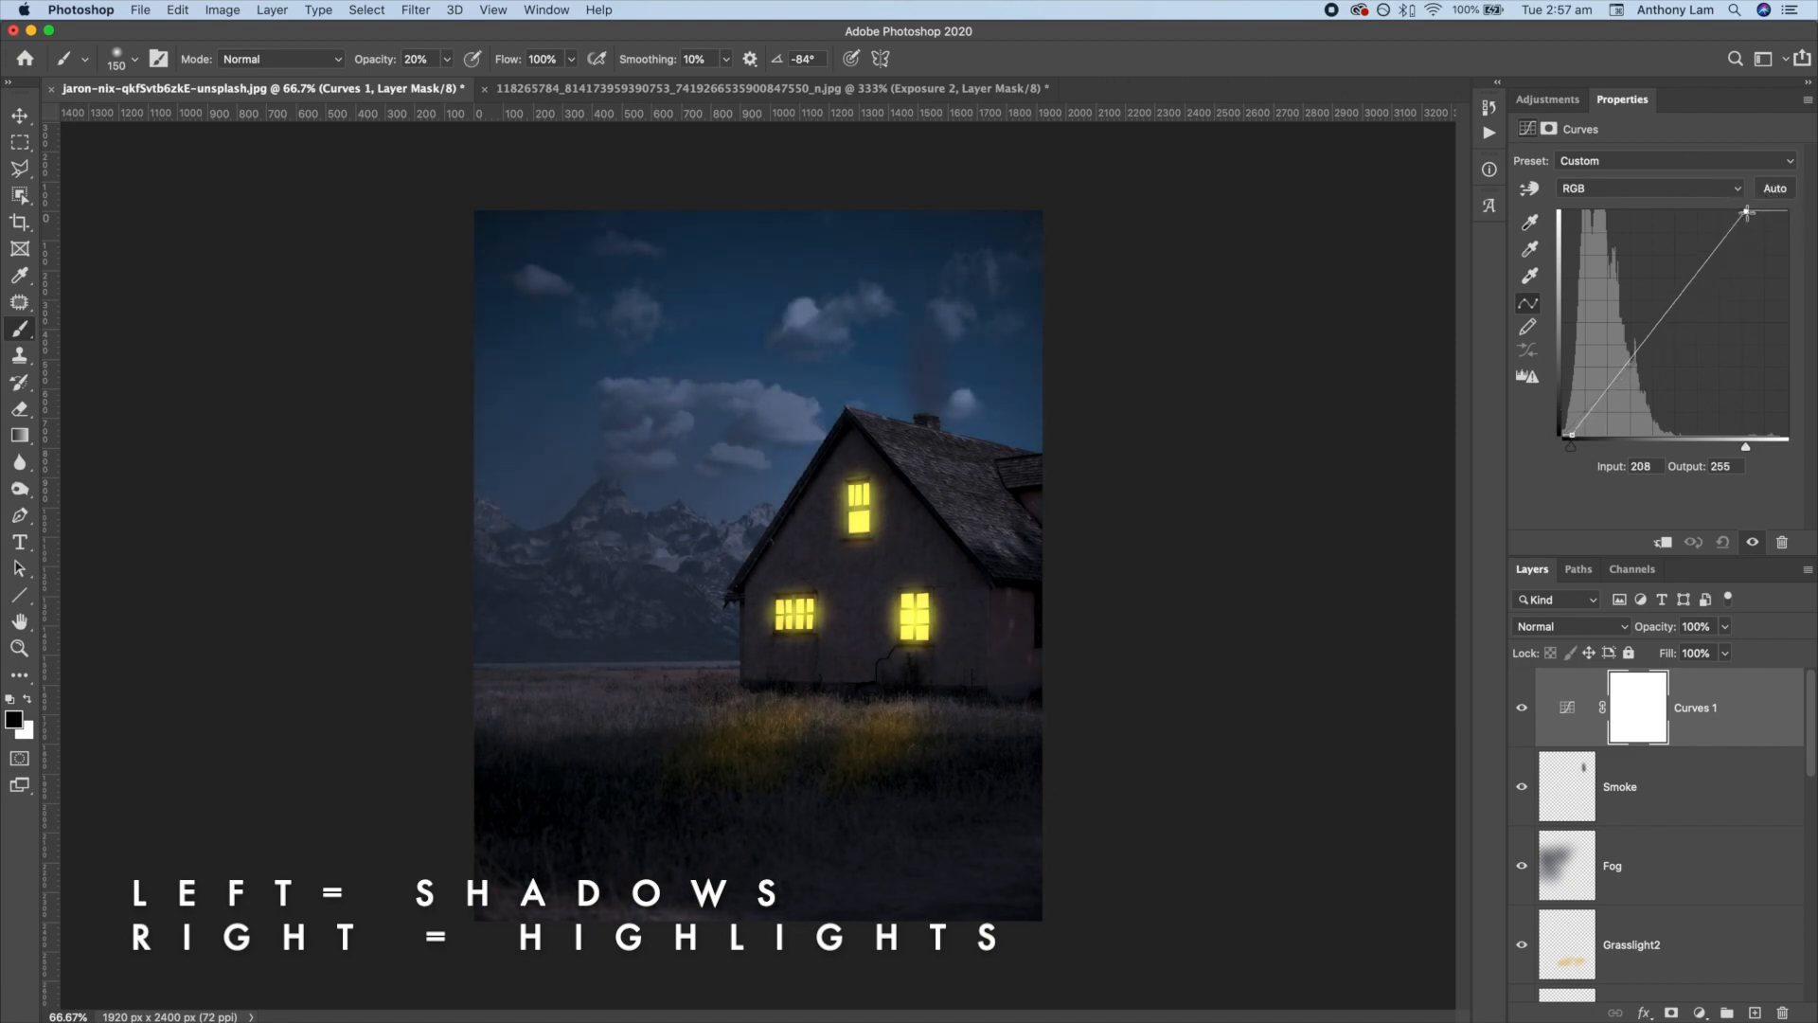
left_click(1680, 289)
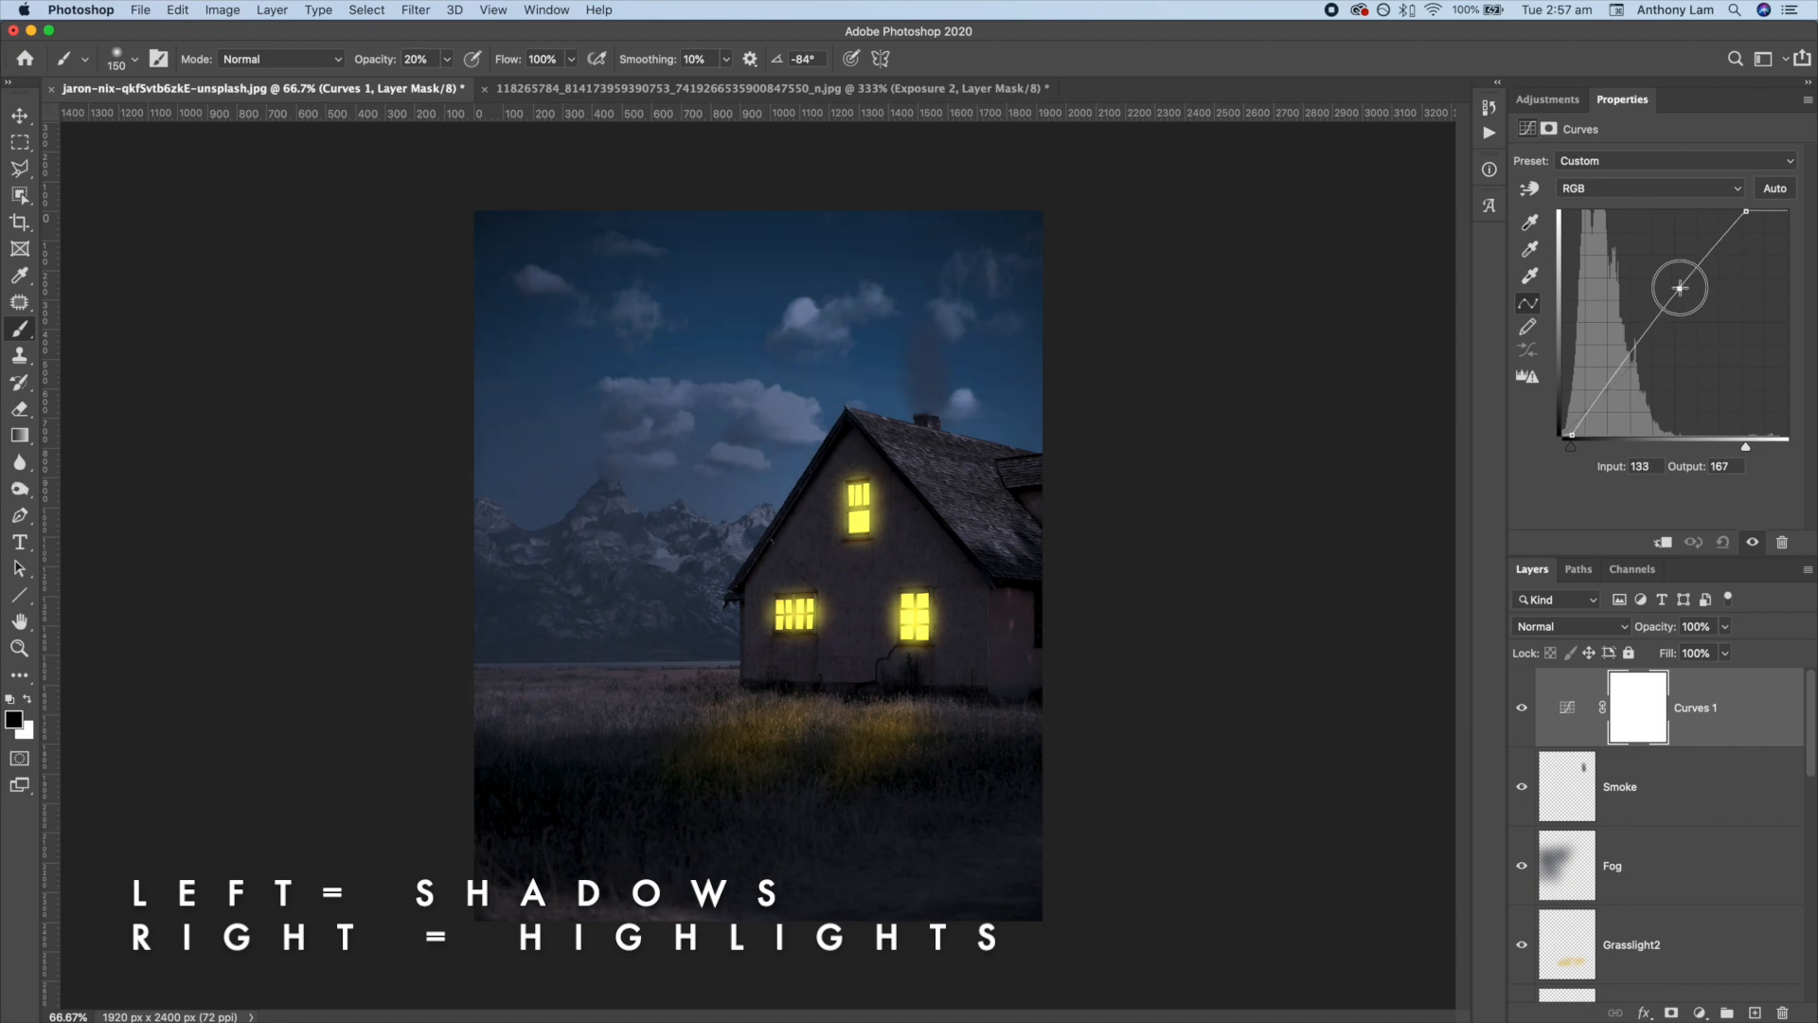
left_click_drag(1747, 212, 1753, 212)
left_click(1677, 287)
left_click(1676, 286)
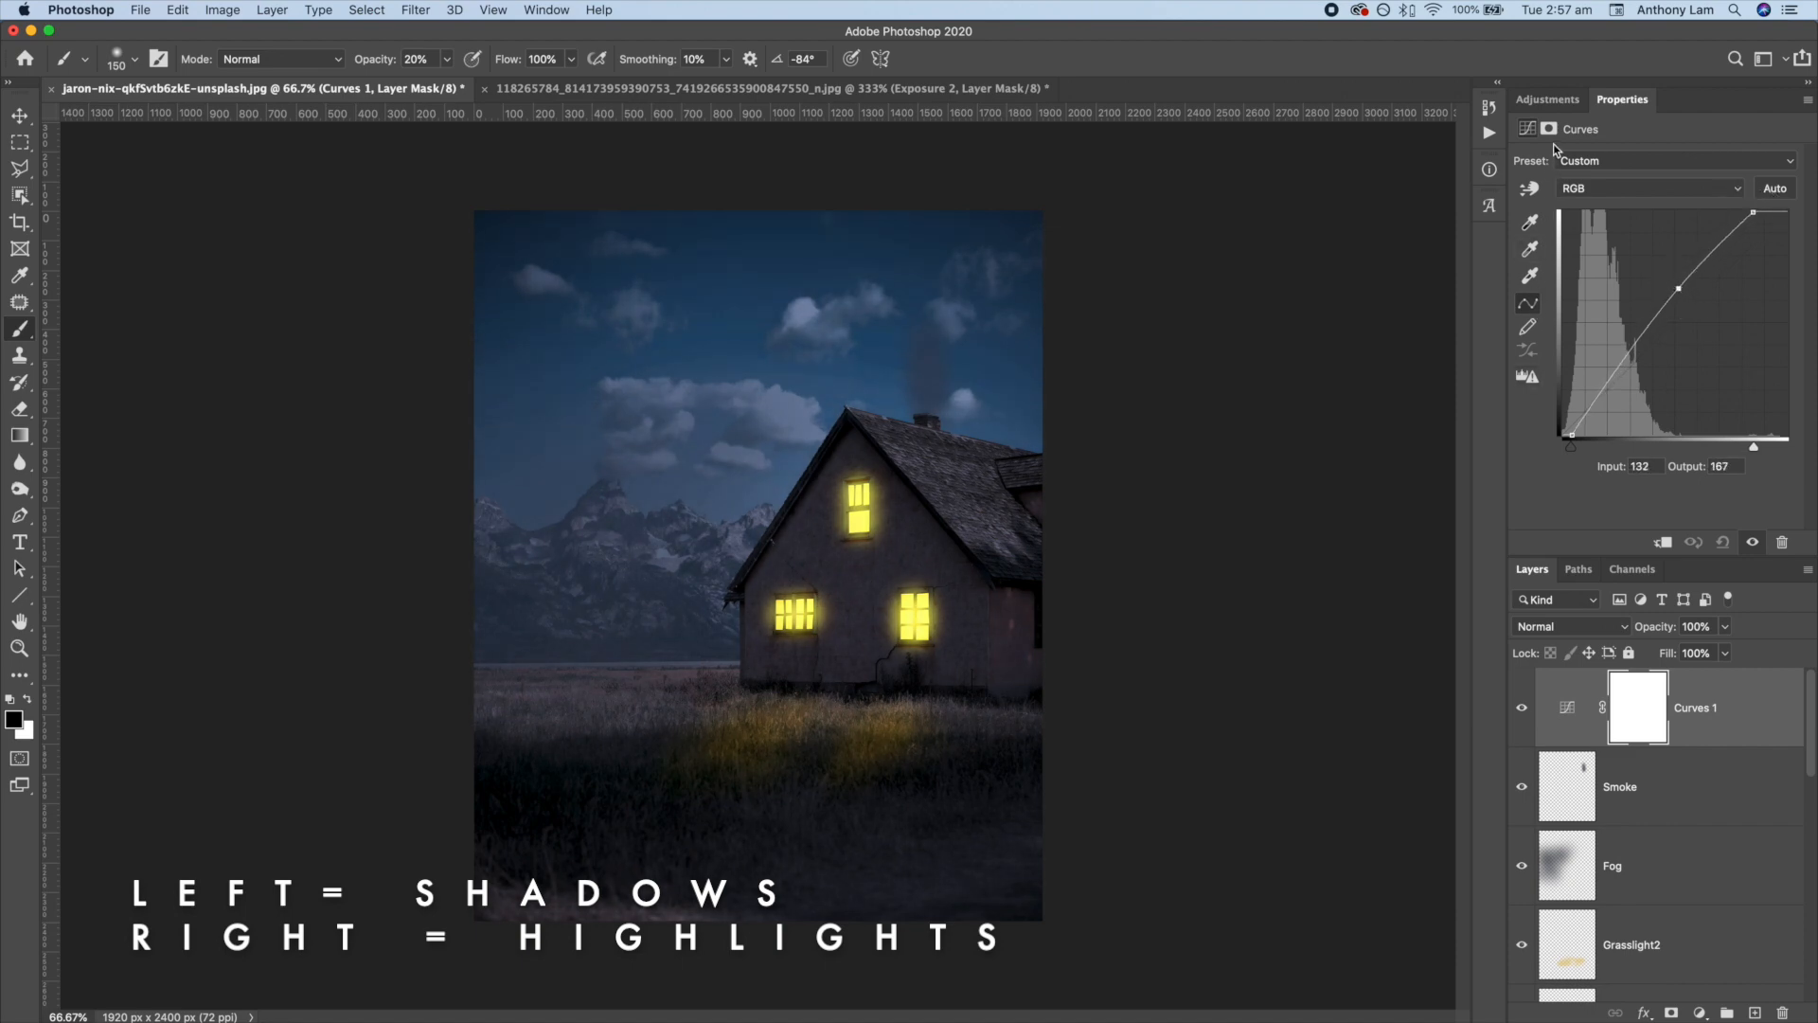
Add a Gradient Map adjustment above Curves 1 using the Blue_20 preset from the Blues gradient group.
left_click(1555, 108)
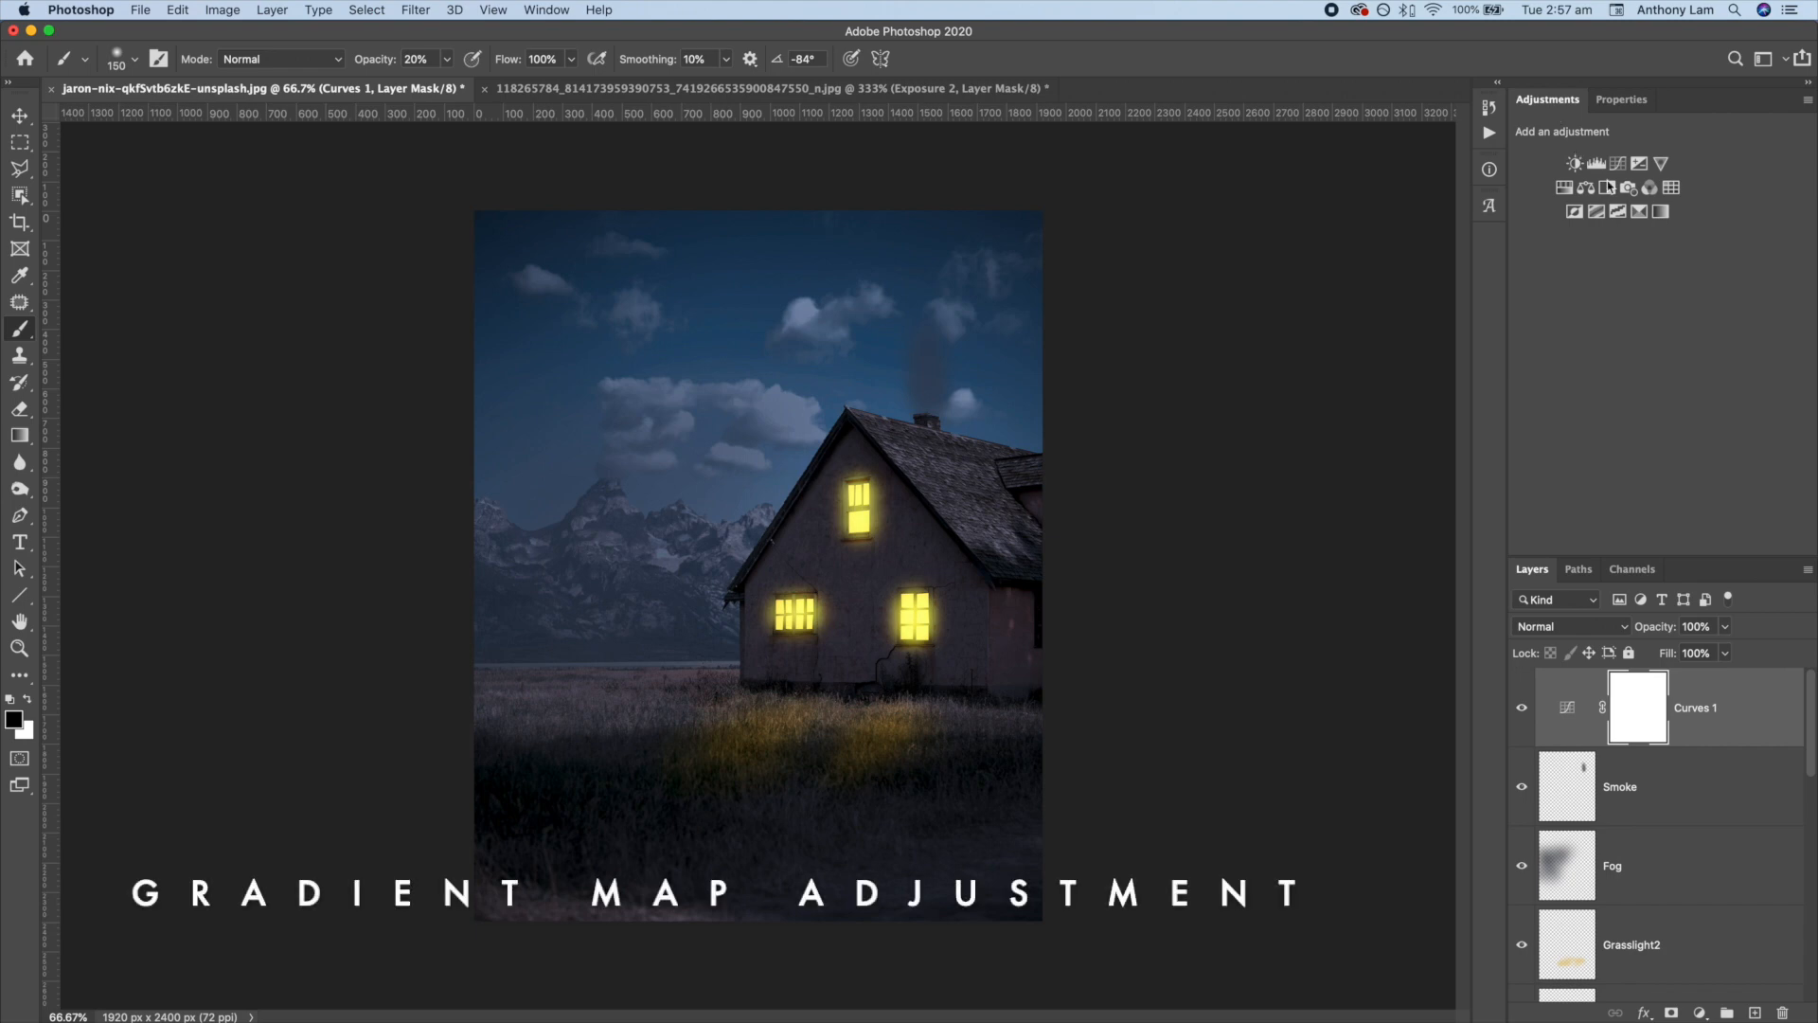
left_click(1661, 213)
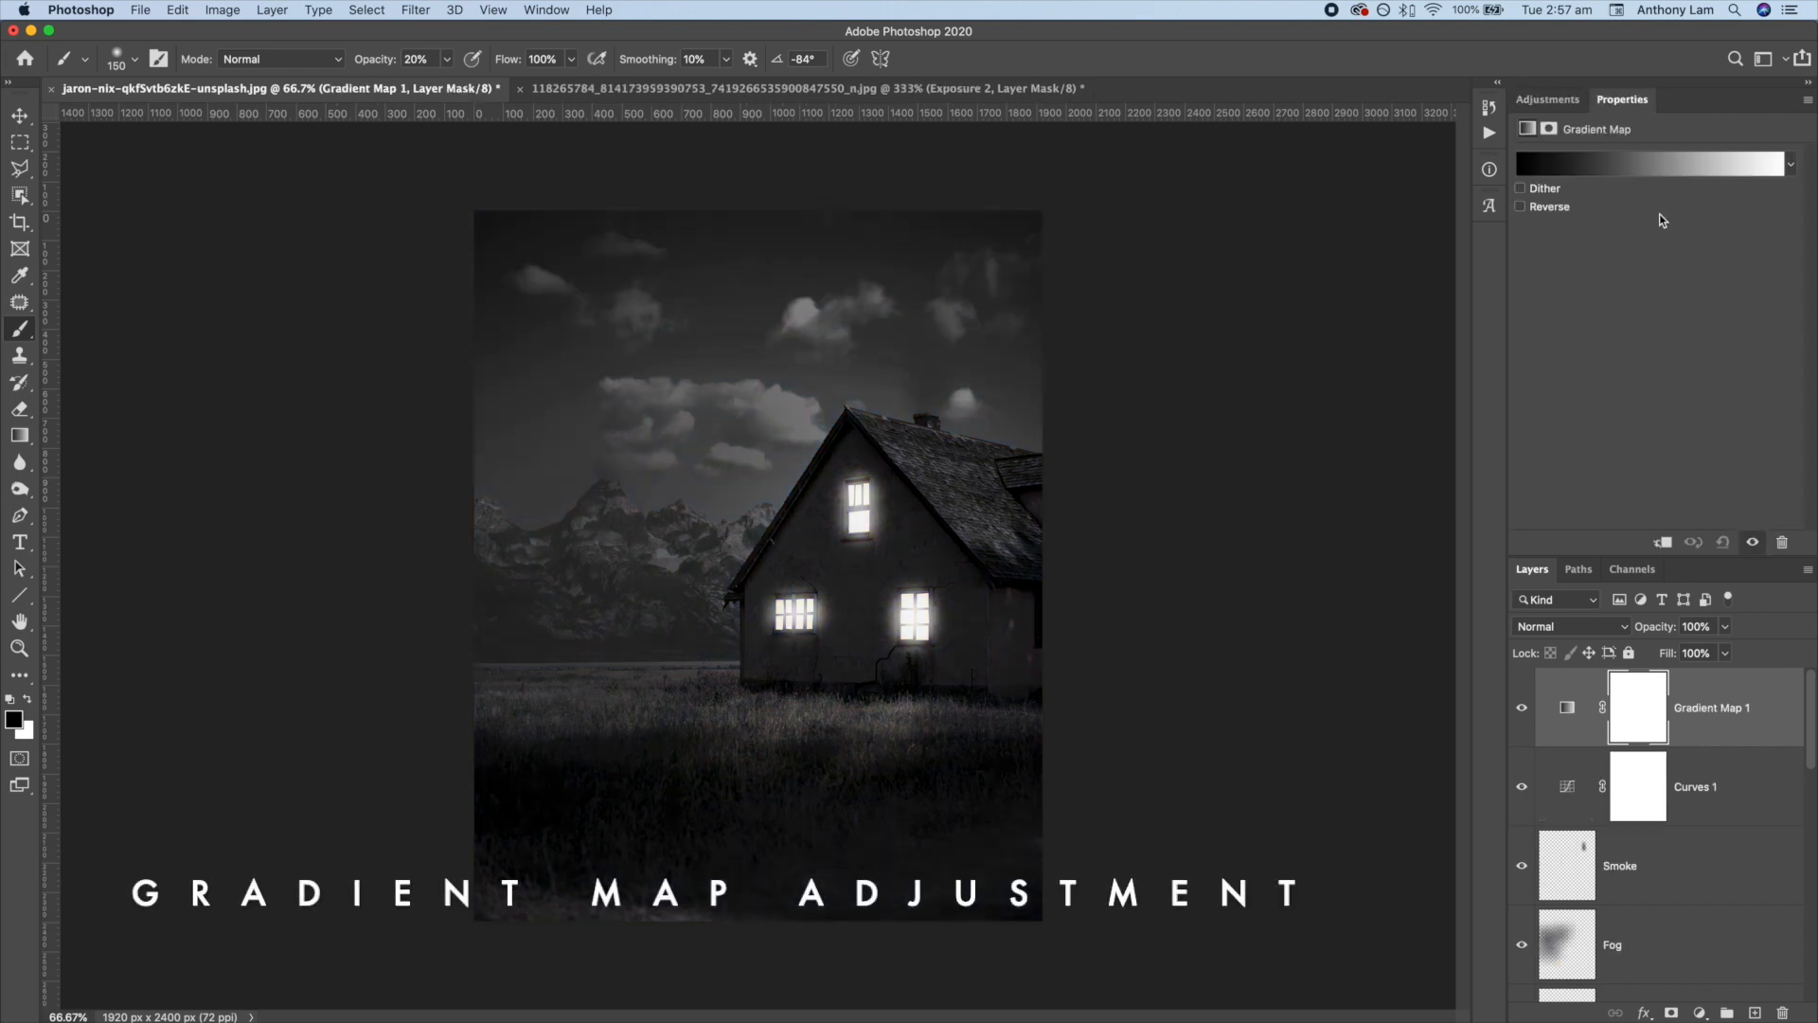
left_click(1610, 164)
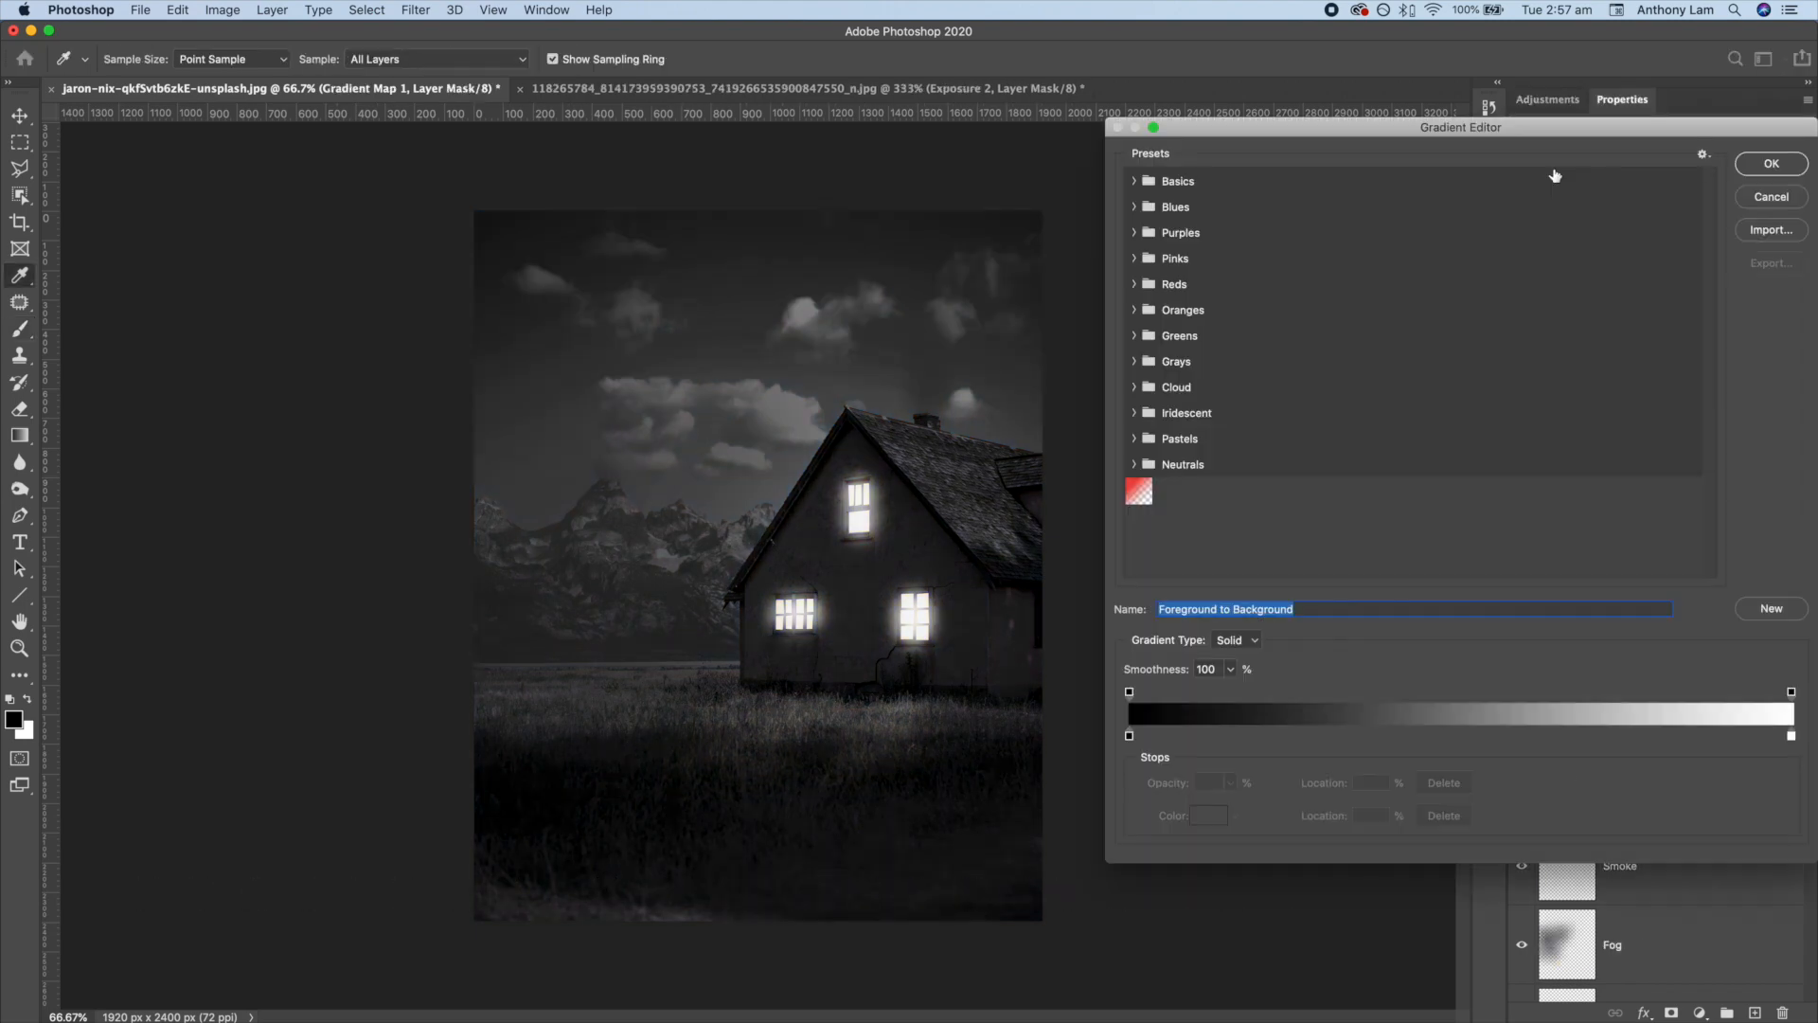
left_click(1134, 207)
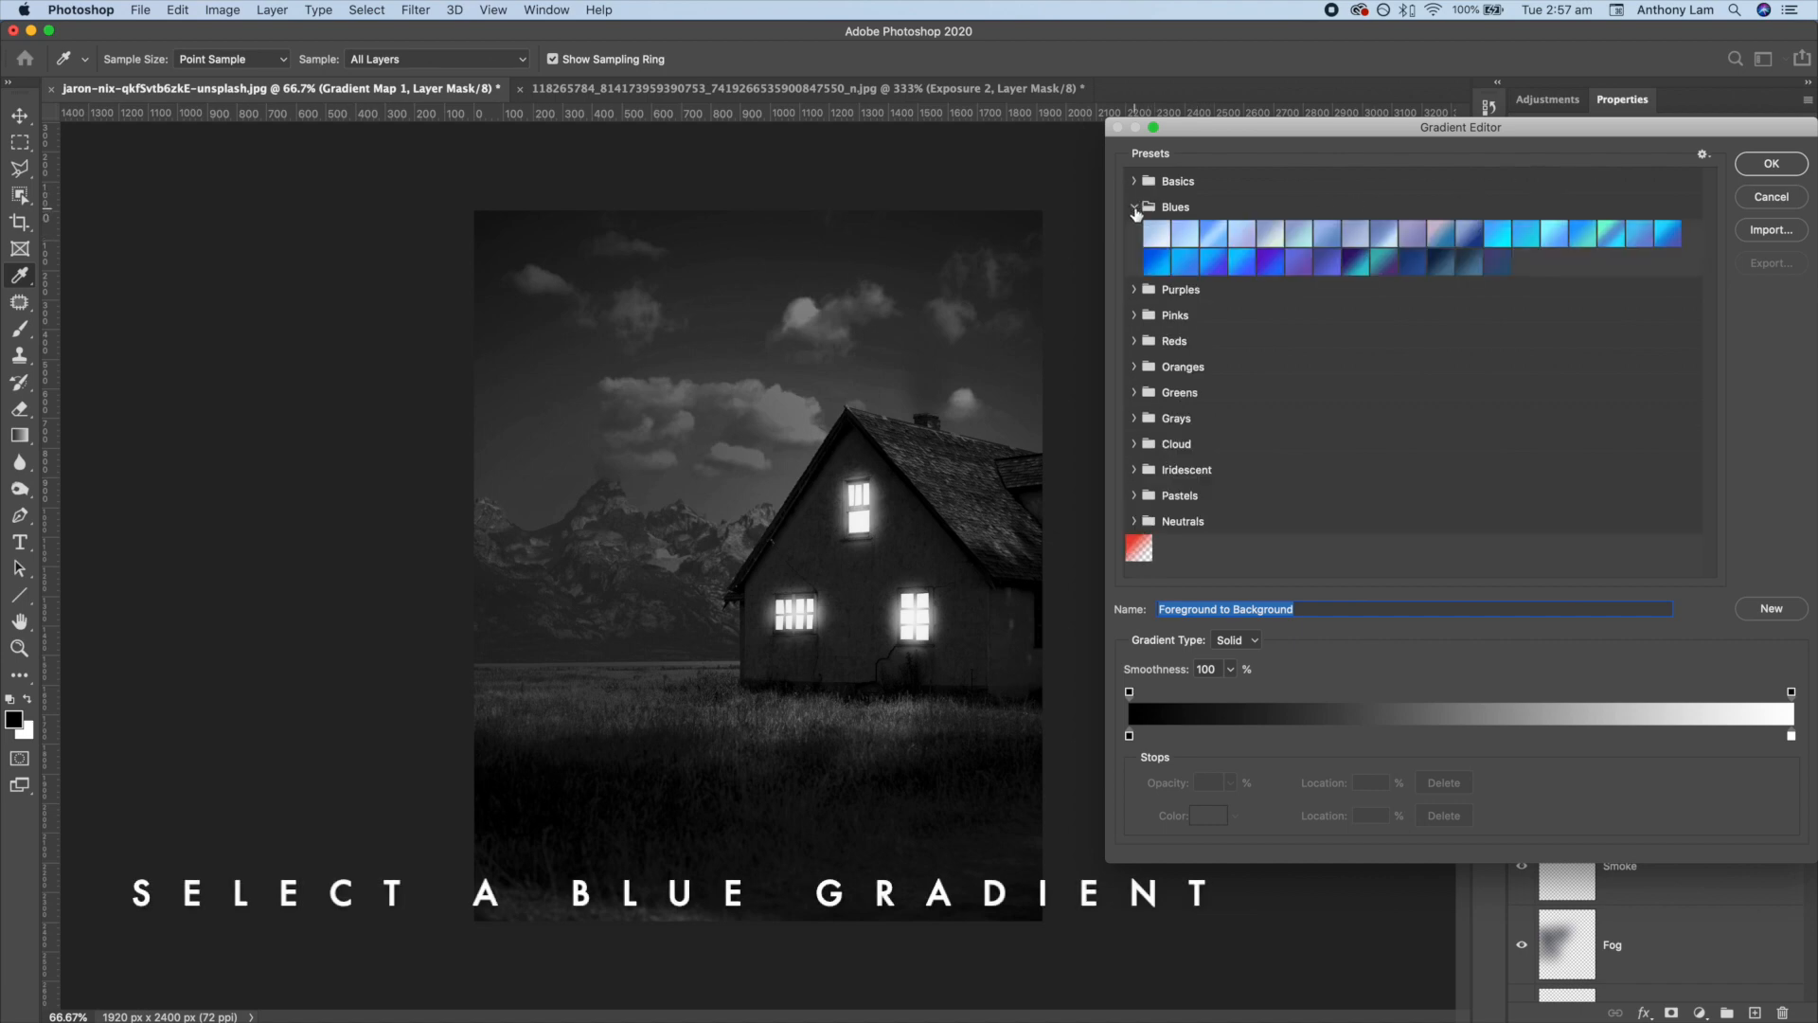
left_click(1156, 263)
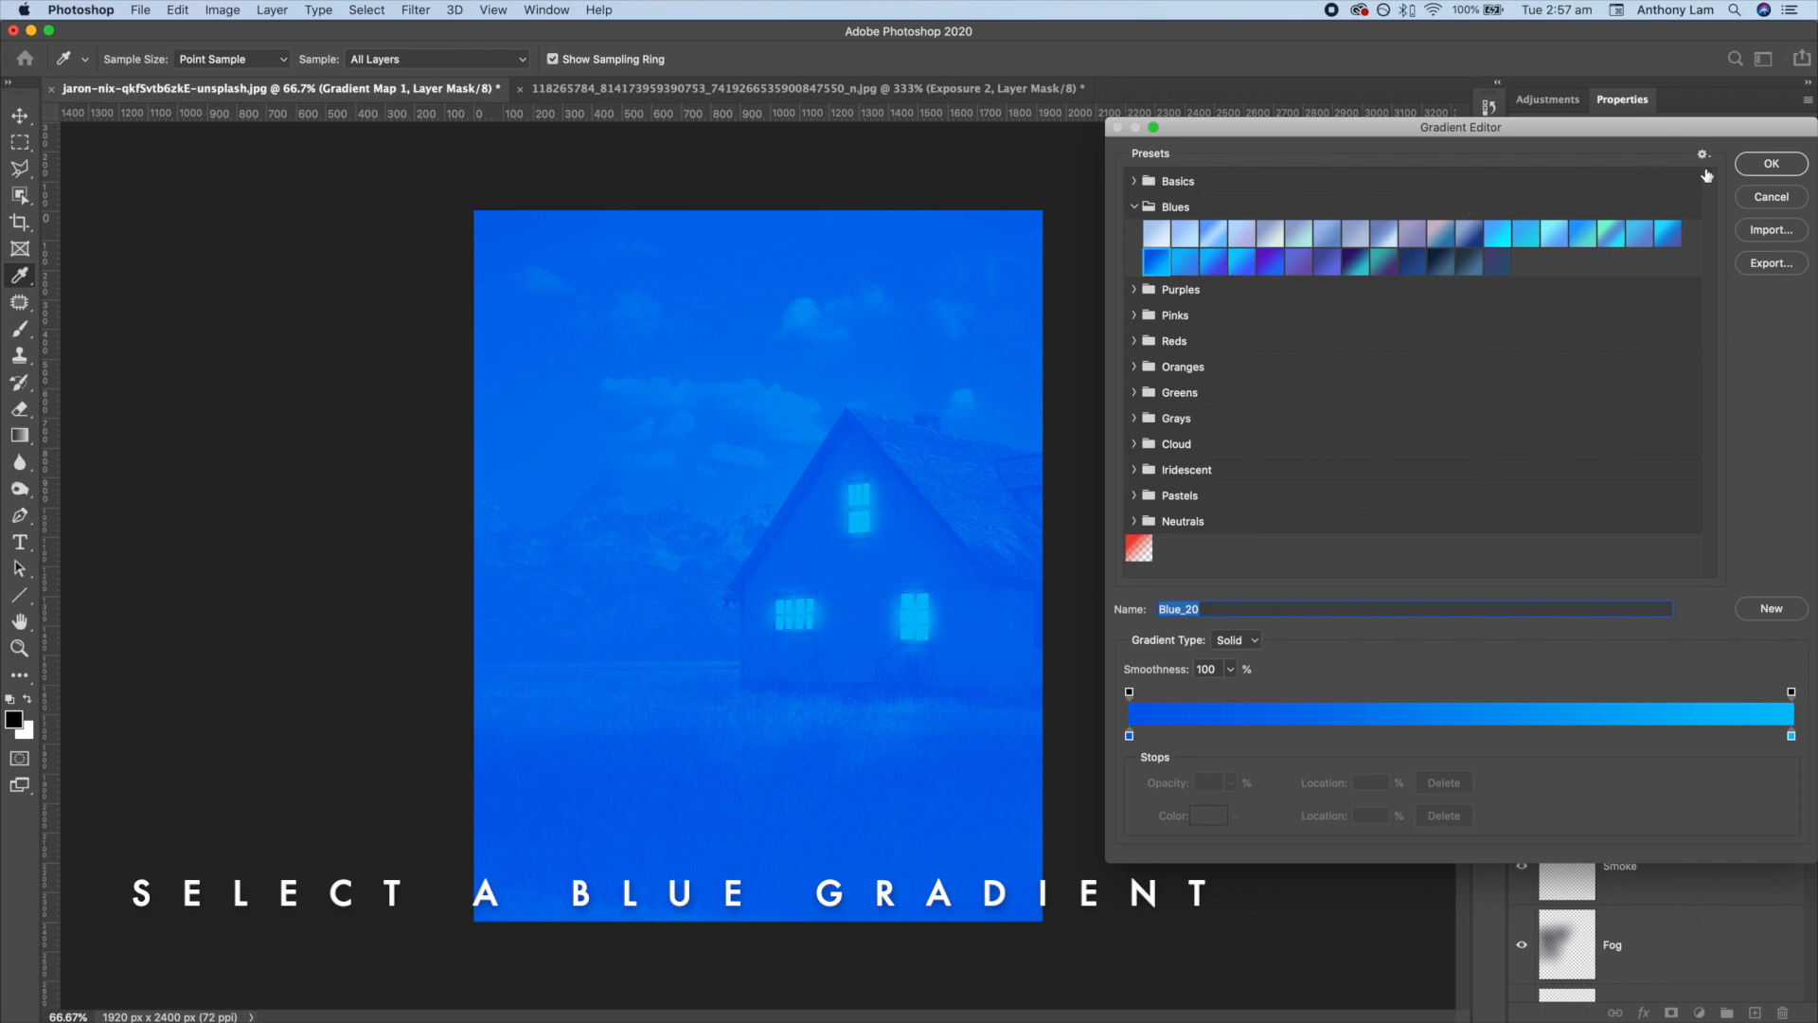
left_click(1771, 164)
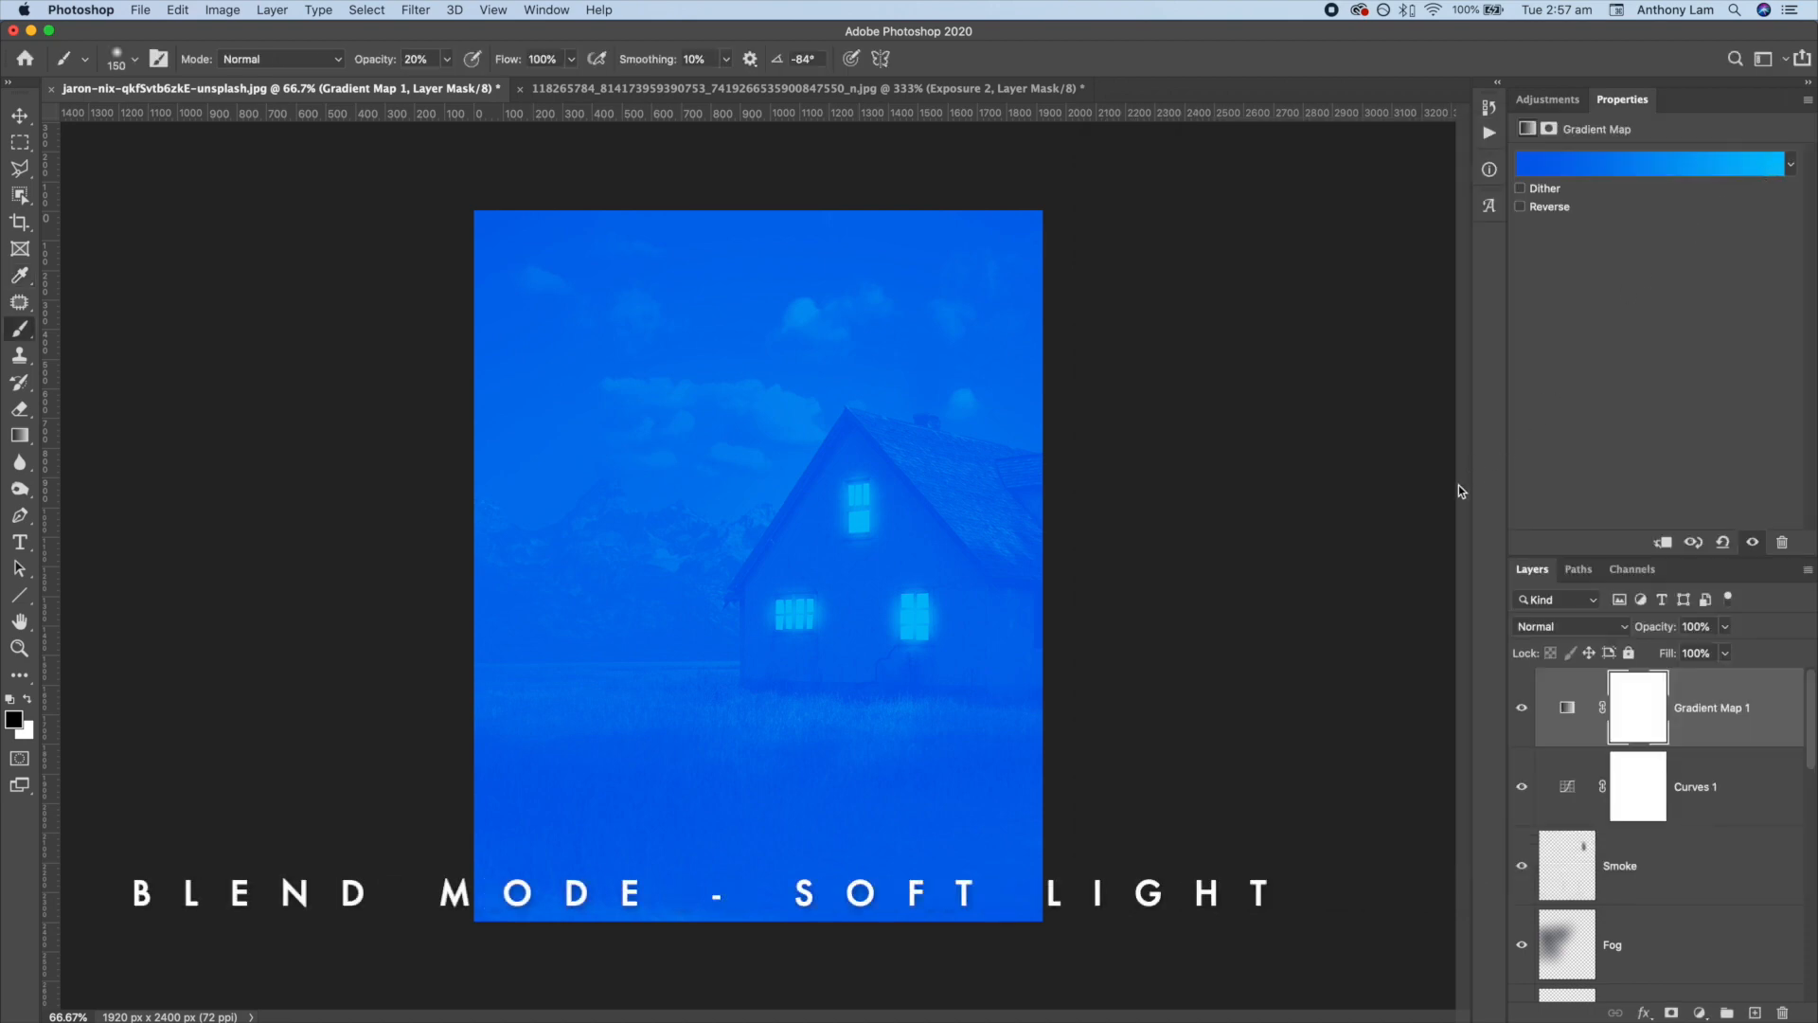
Set the Gradient Map layer to Soft Light at 35% opacity and toggle its visibility to compare the effect.
left_click(1560, 635)
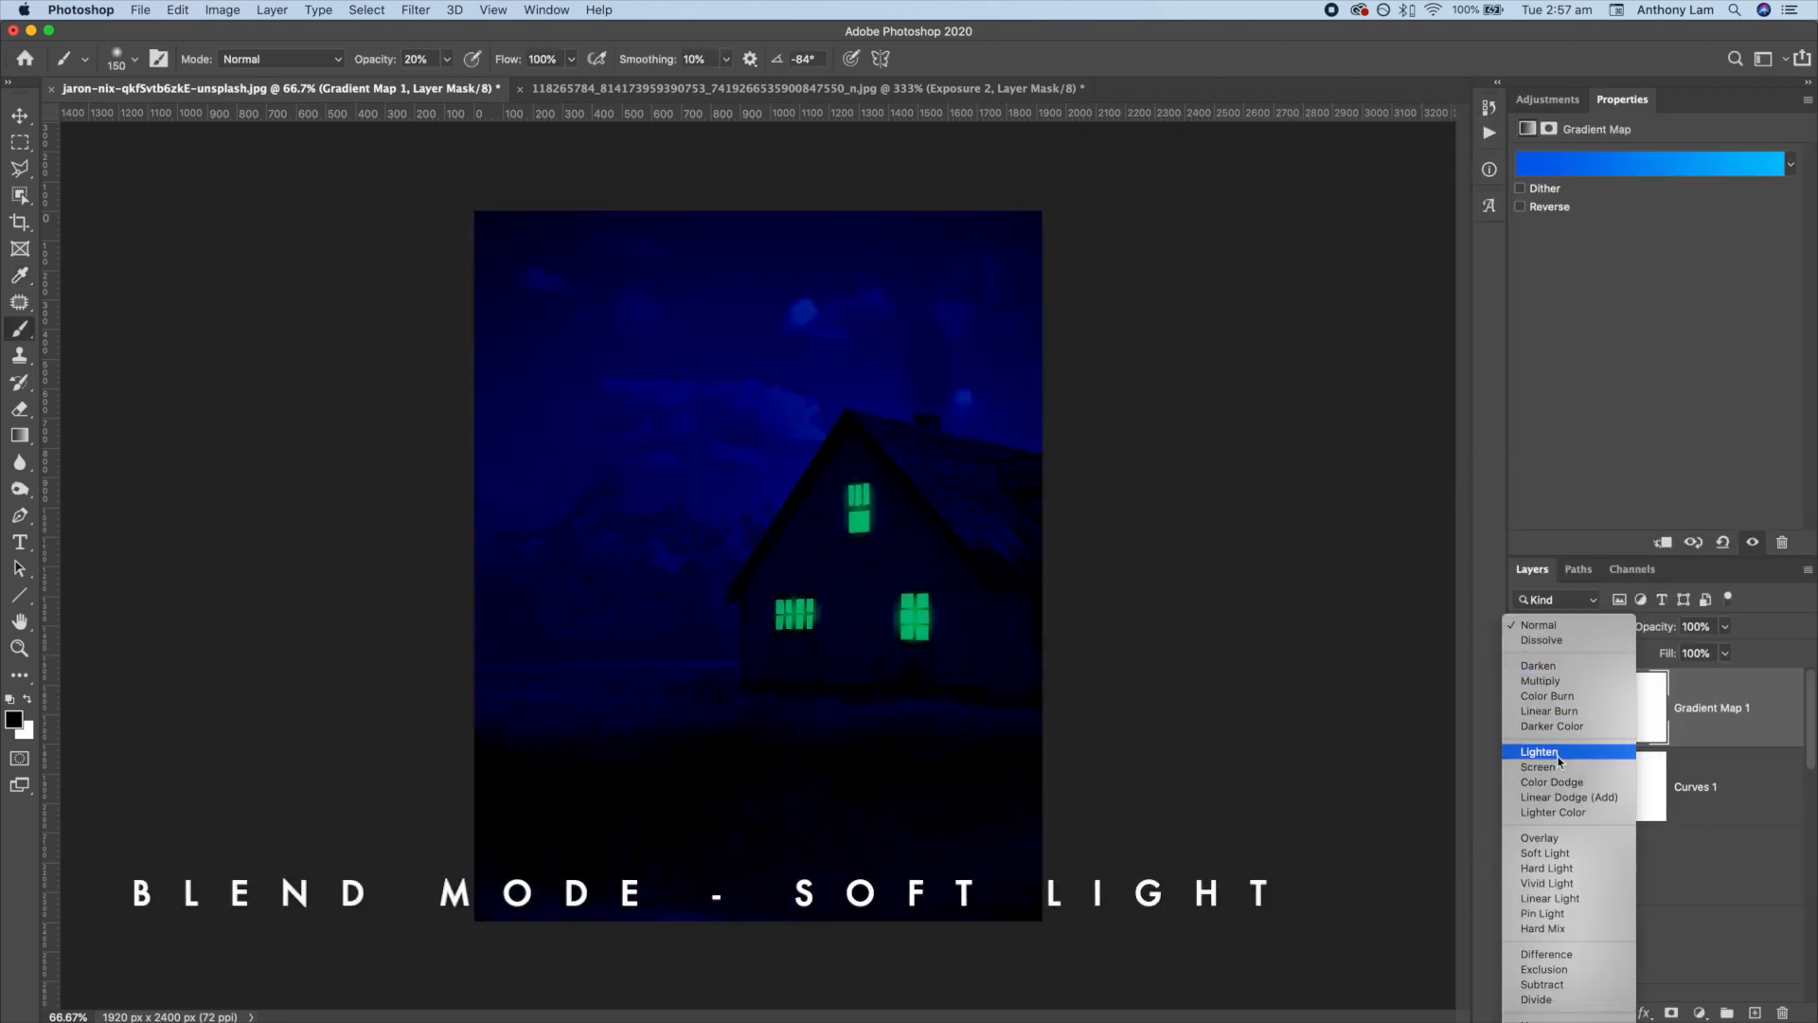
left_click(1549, 853)
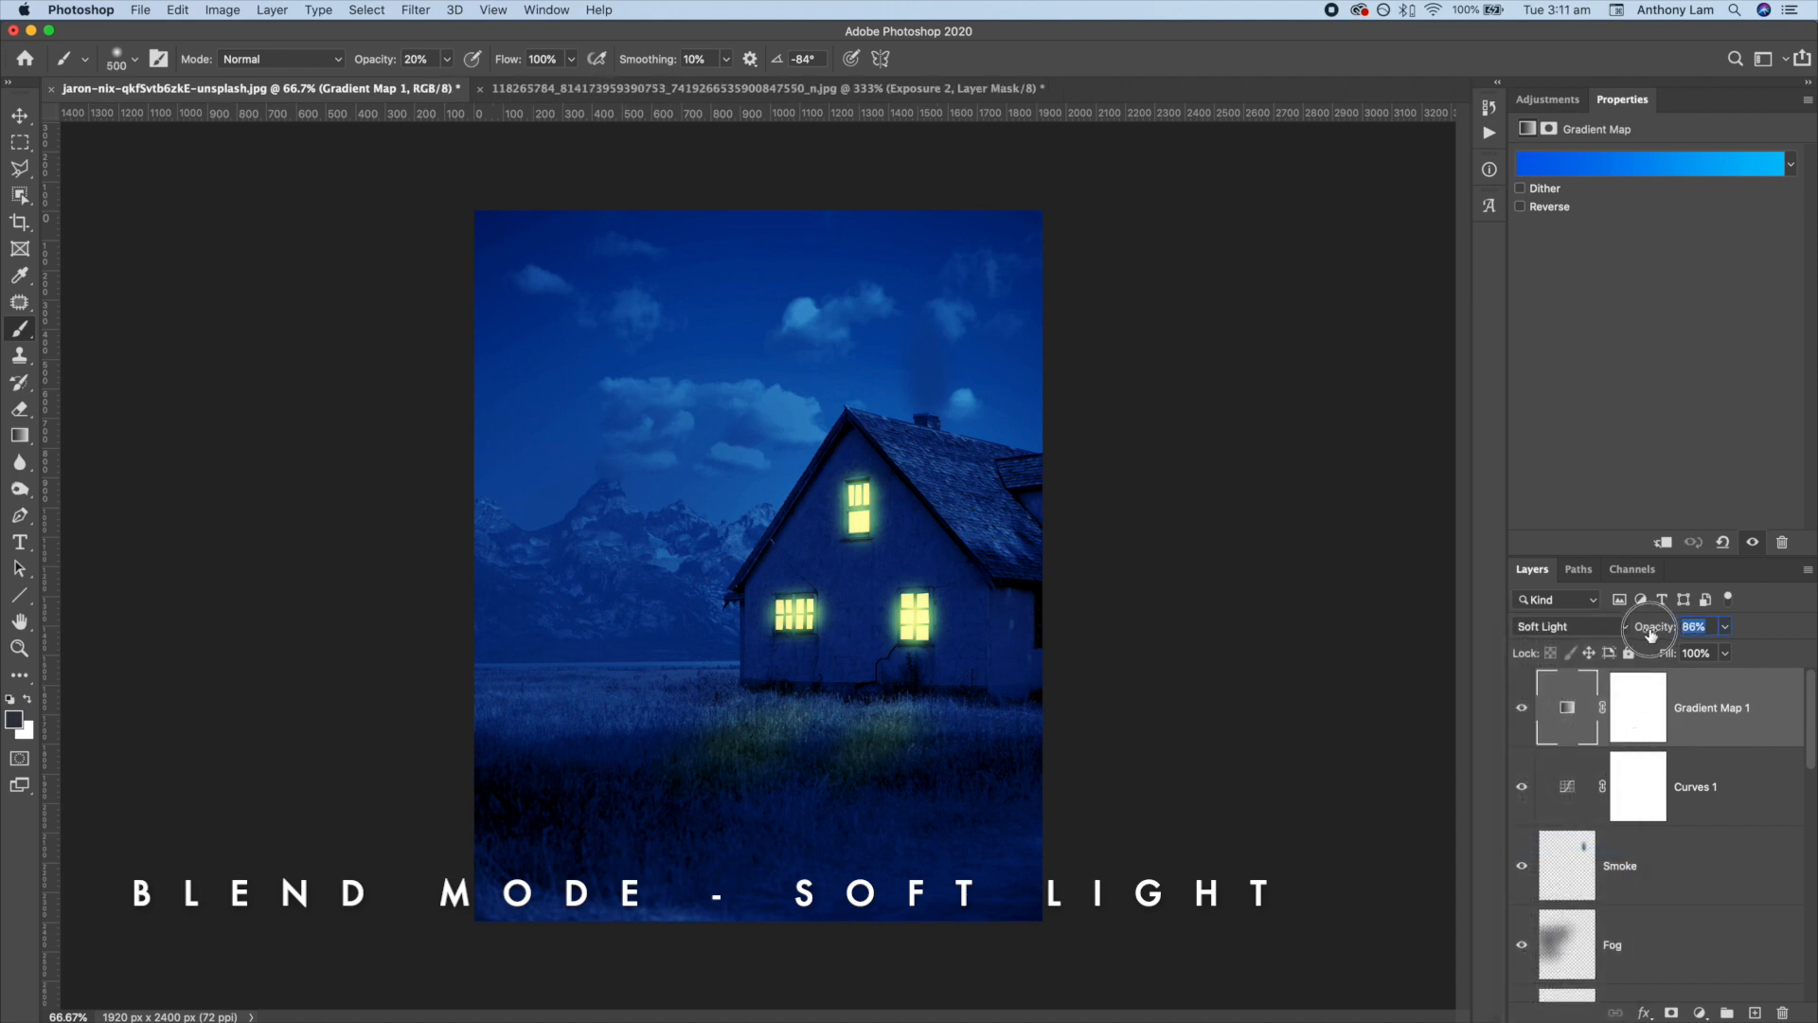
left_click_drag(1658, 632, 1656, 634)
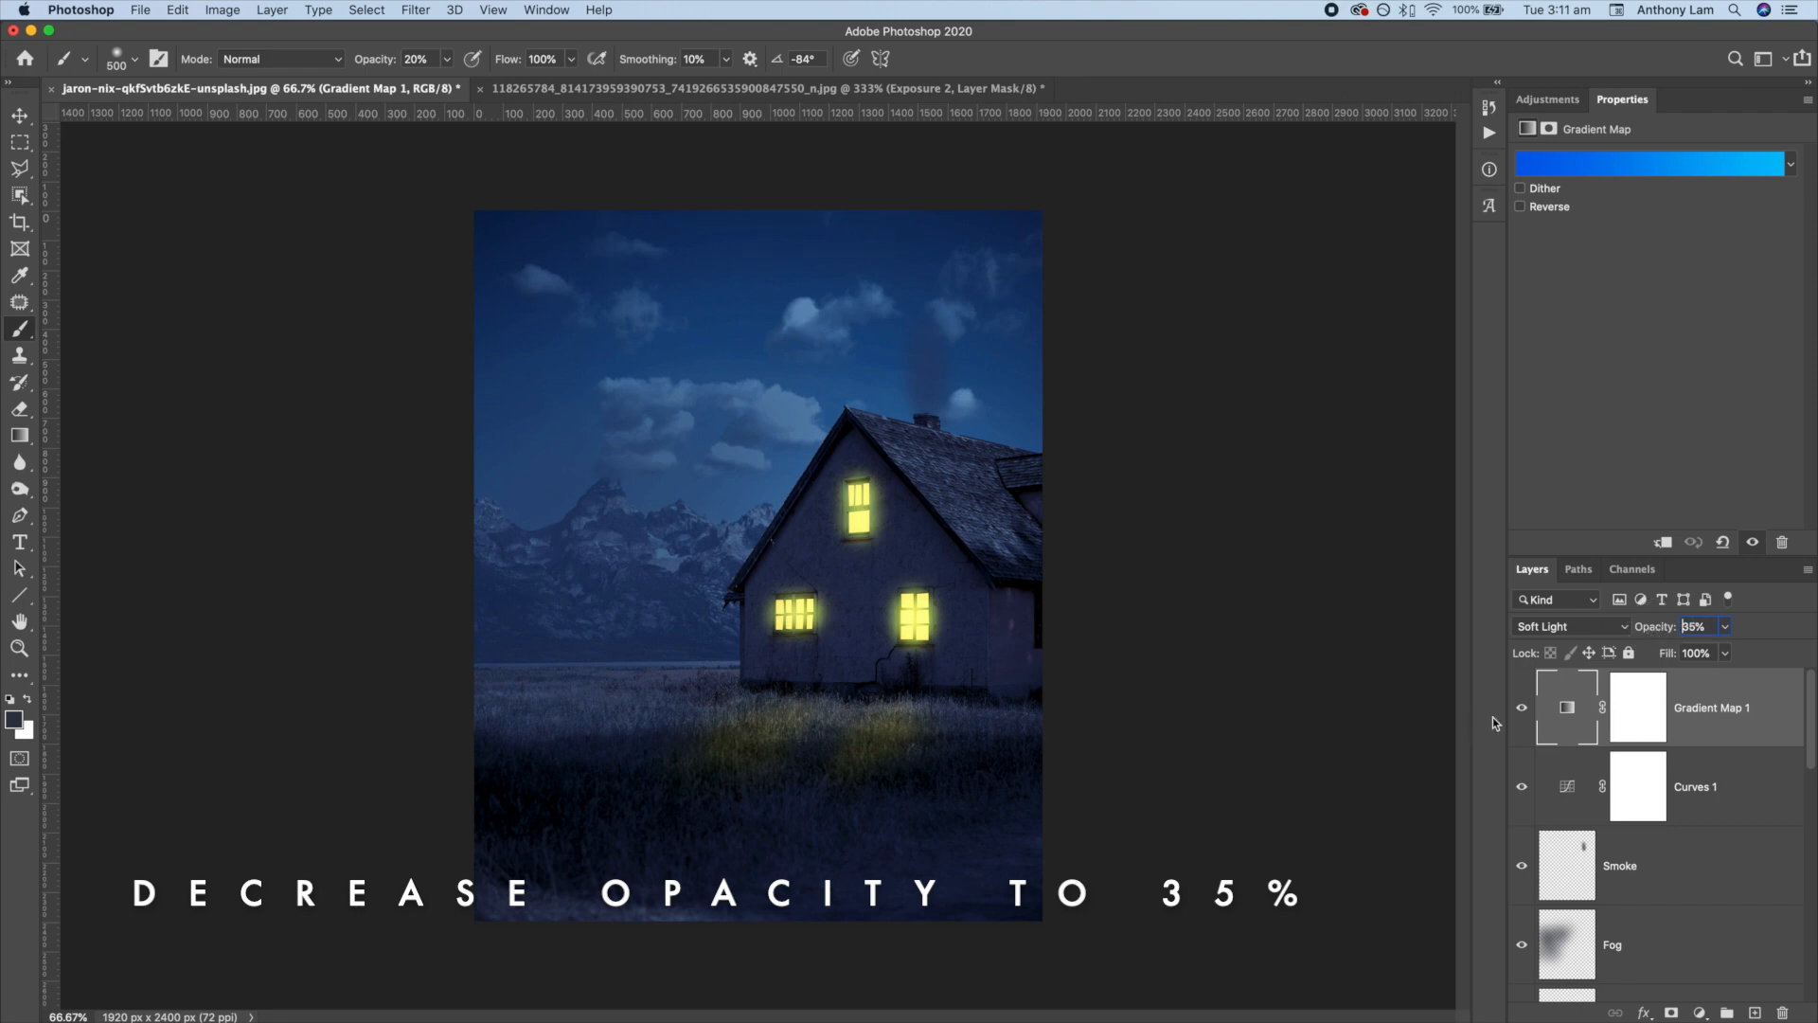
left_click(1522, 713)
left_click(1522, 713)
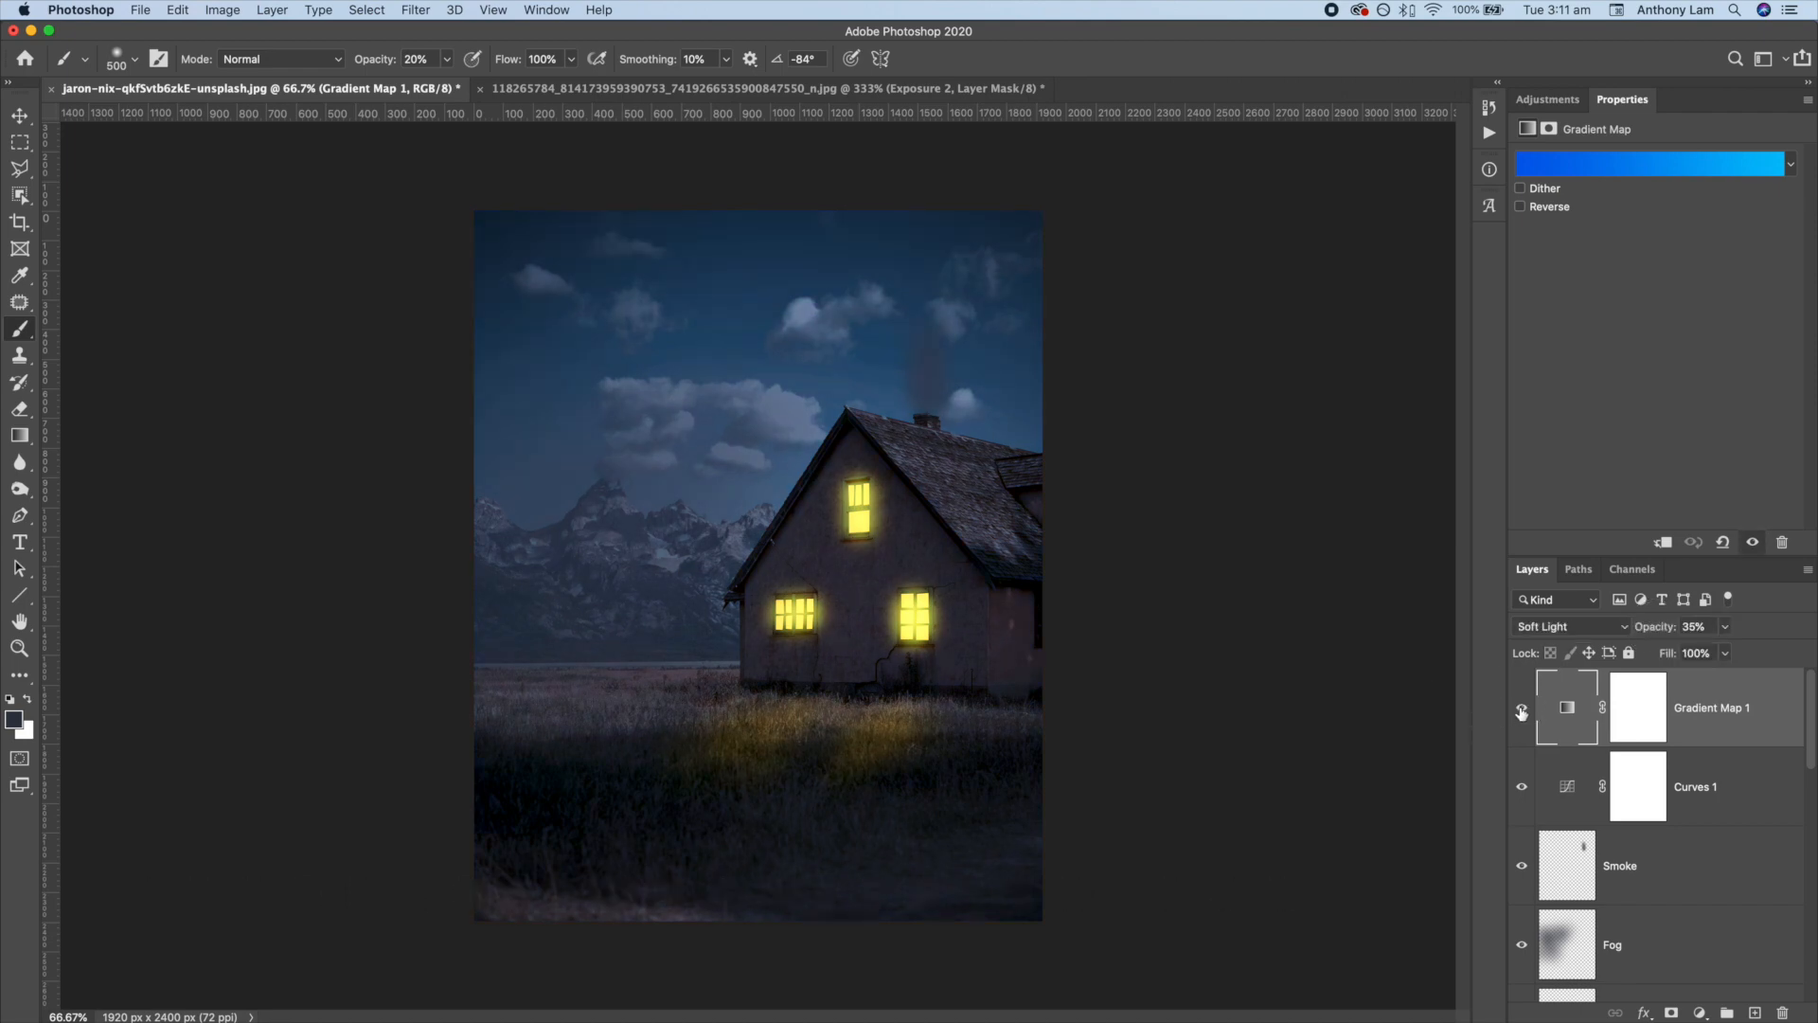
Shrink the brush to 300 px and paint black on the Gradient Map mask over the three windows and the lit grass.
left_click(1637, 709)
key("bracketleft")
key("bracketleft")
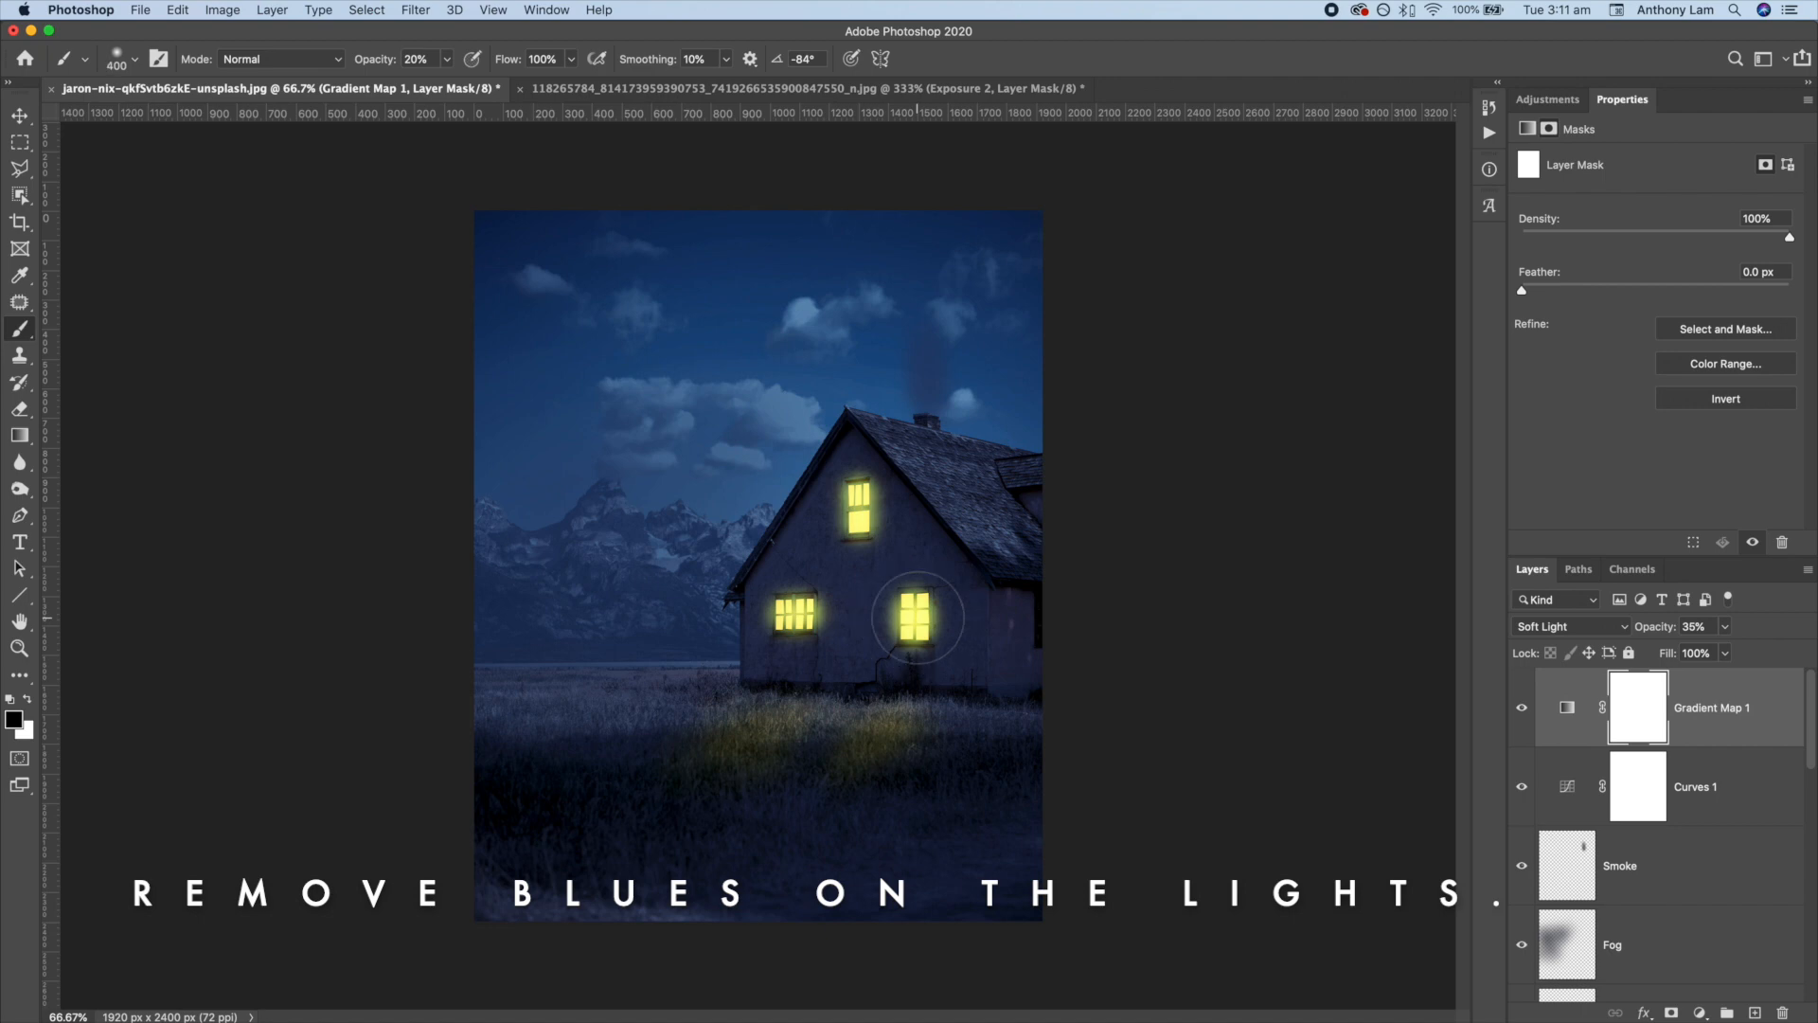
left_click(913, 624)
left_click_drag(882, 720, 837, 758)
left_click(779, 613)
left_click(845, 522)
Compare the original photo with the finished night edit by repeatedly isolating the Background copy layer and restoring all layers.
scroll(1525, 897, "down", 5)
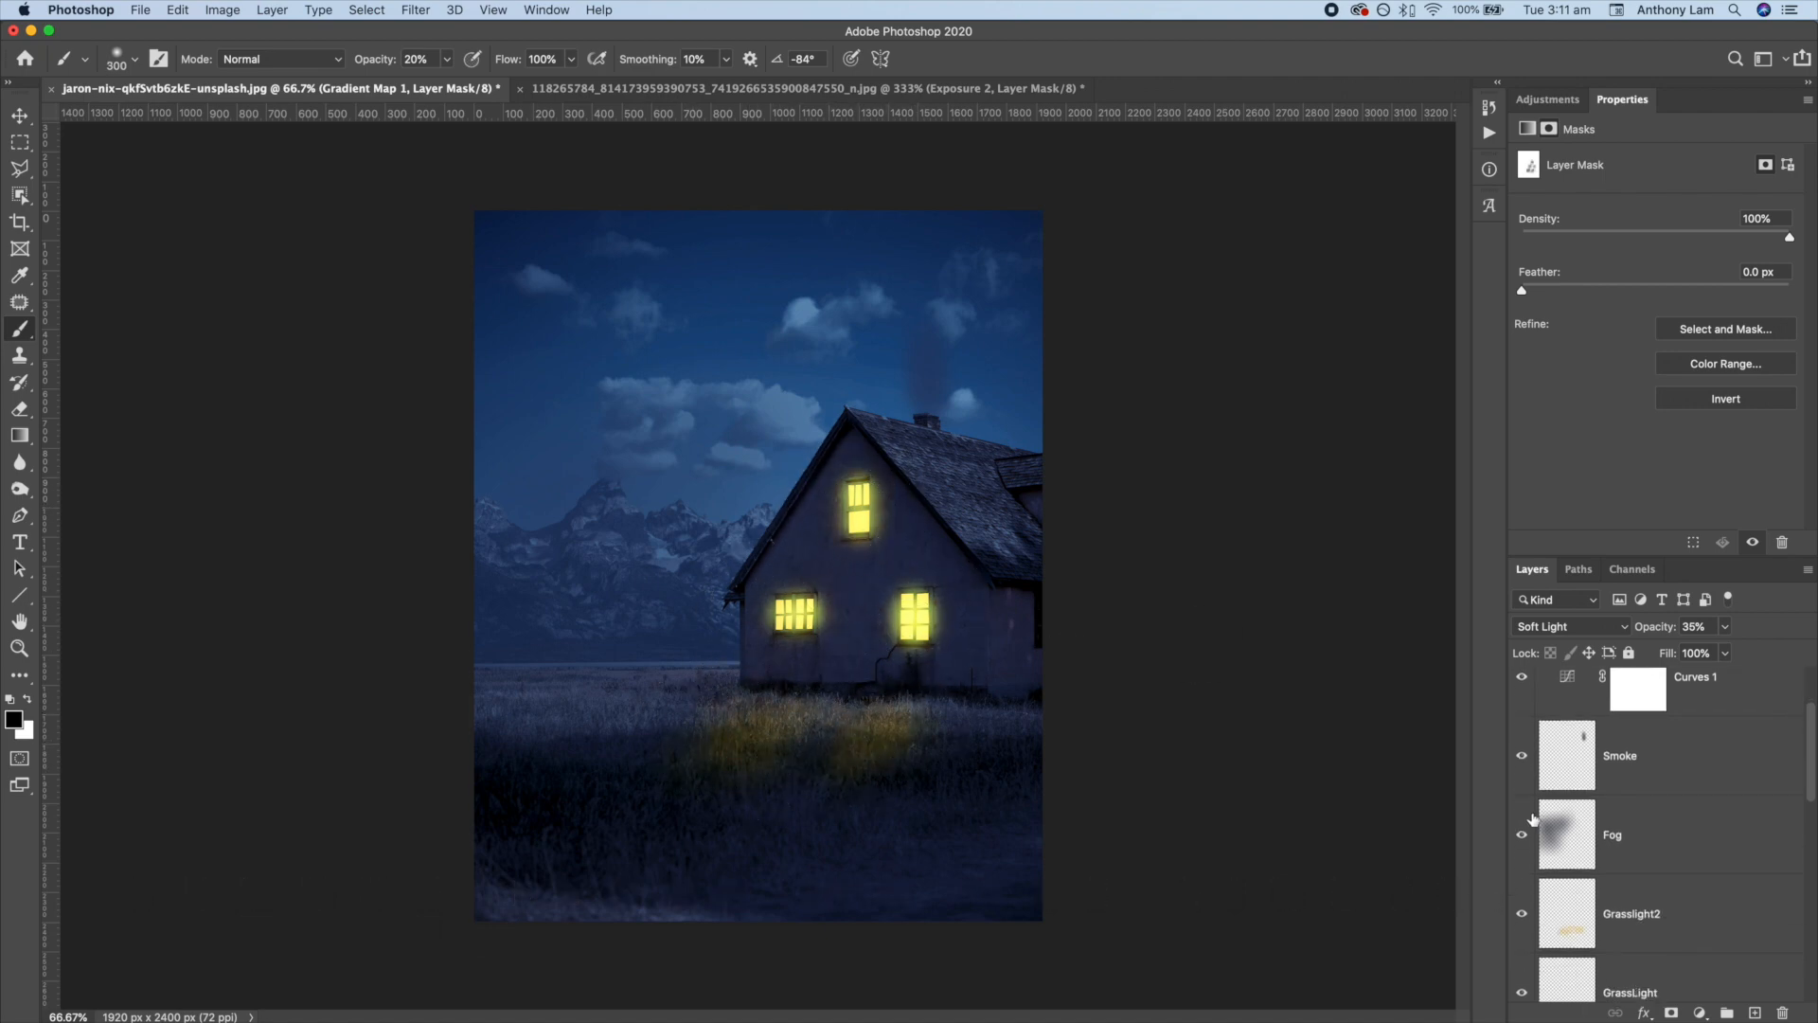
left_click(1521, 895, "alt")
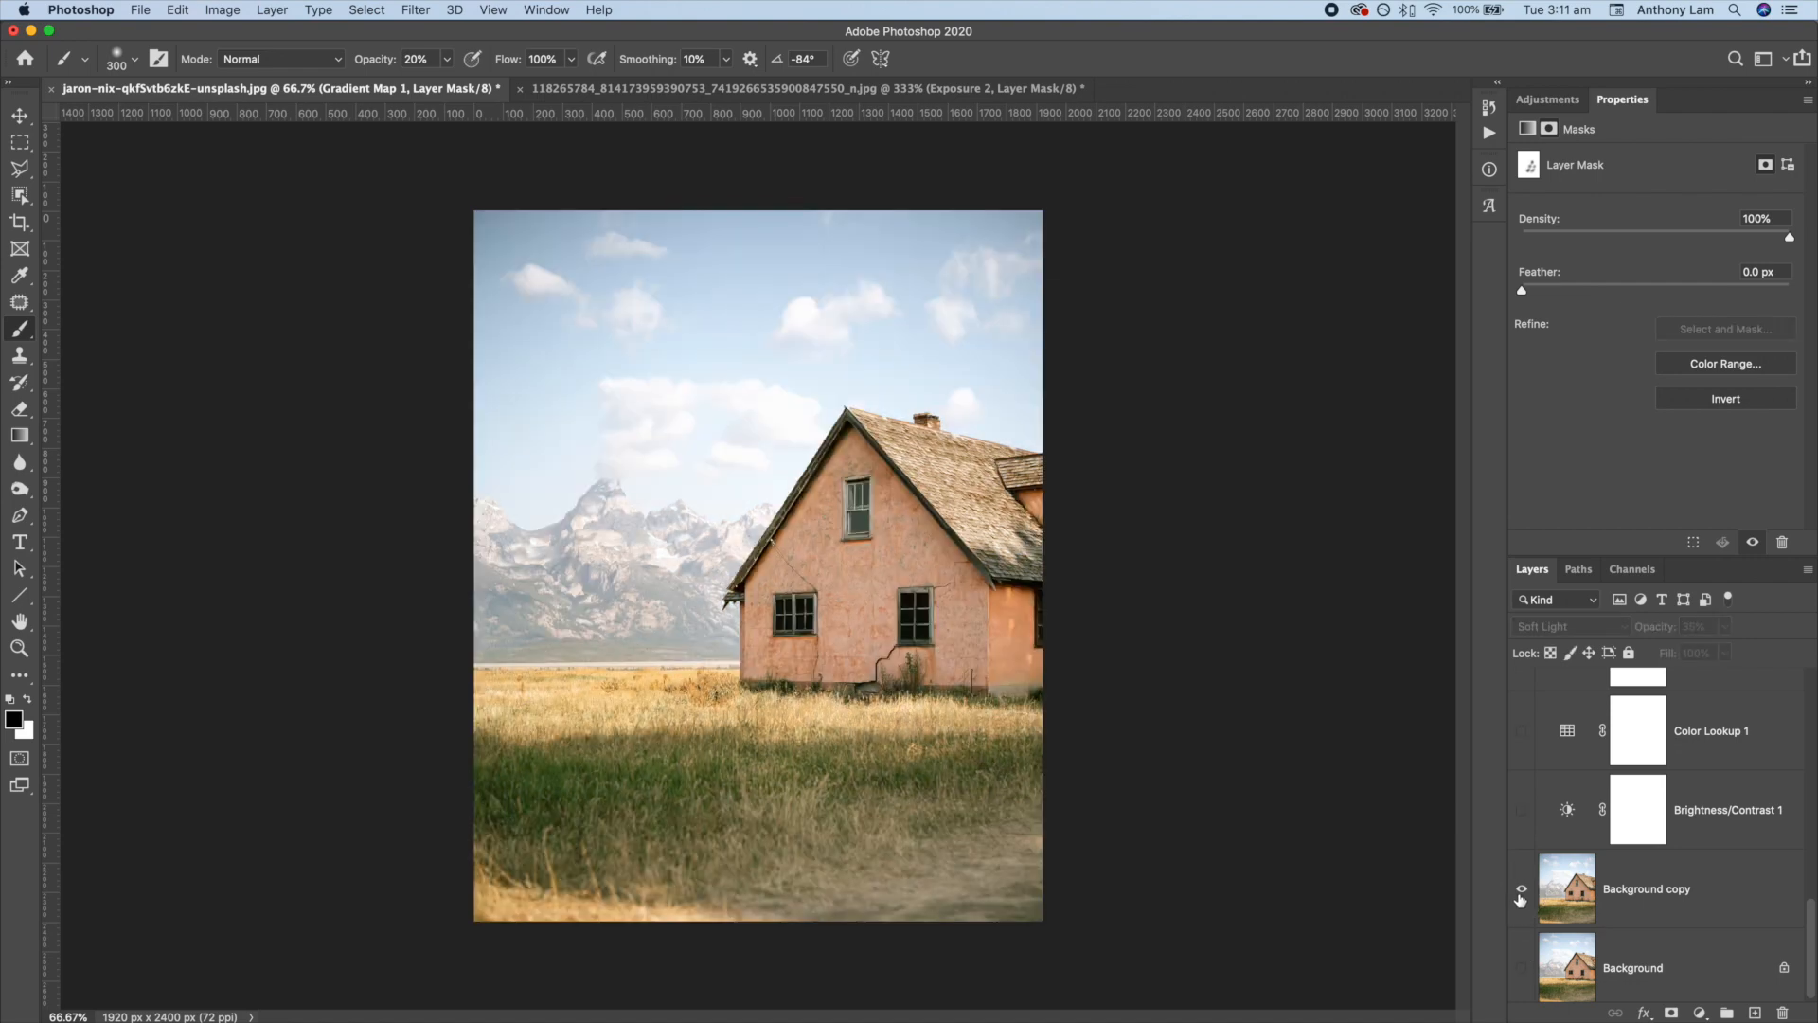
left_click(1521, 894, "alt")
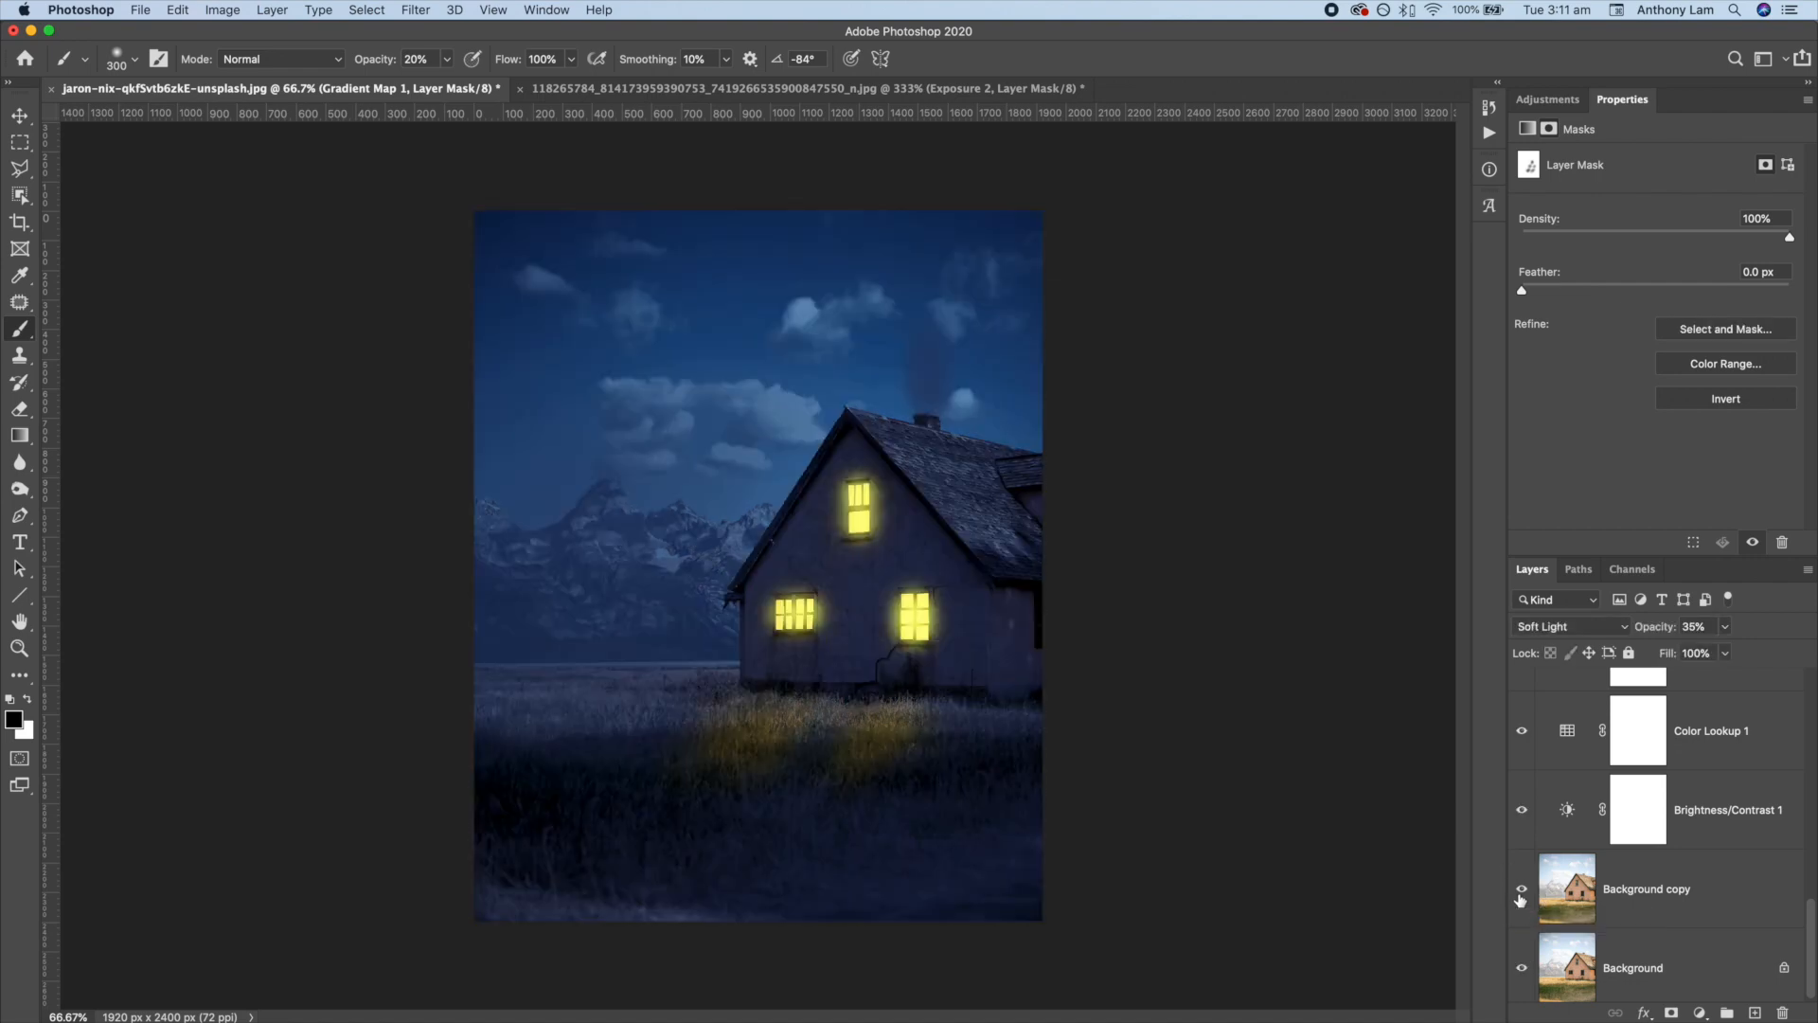
left_click(1521, 895, "alt")
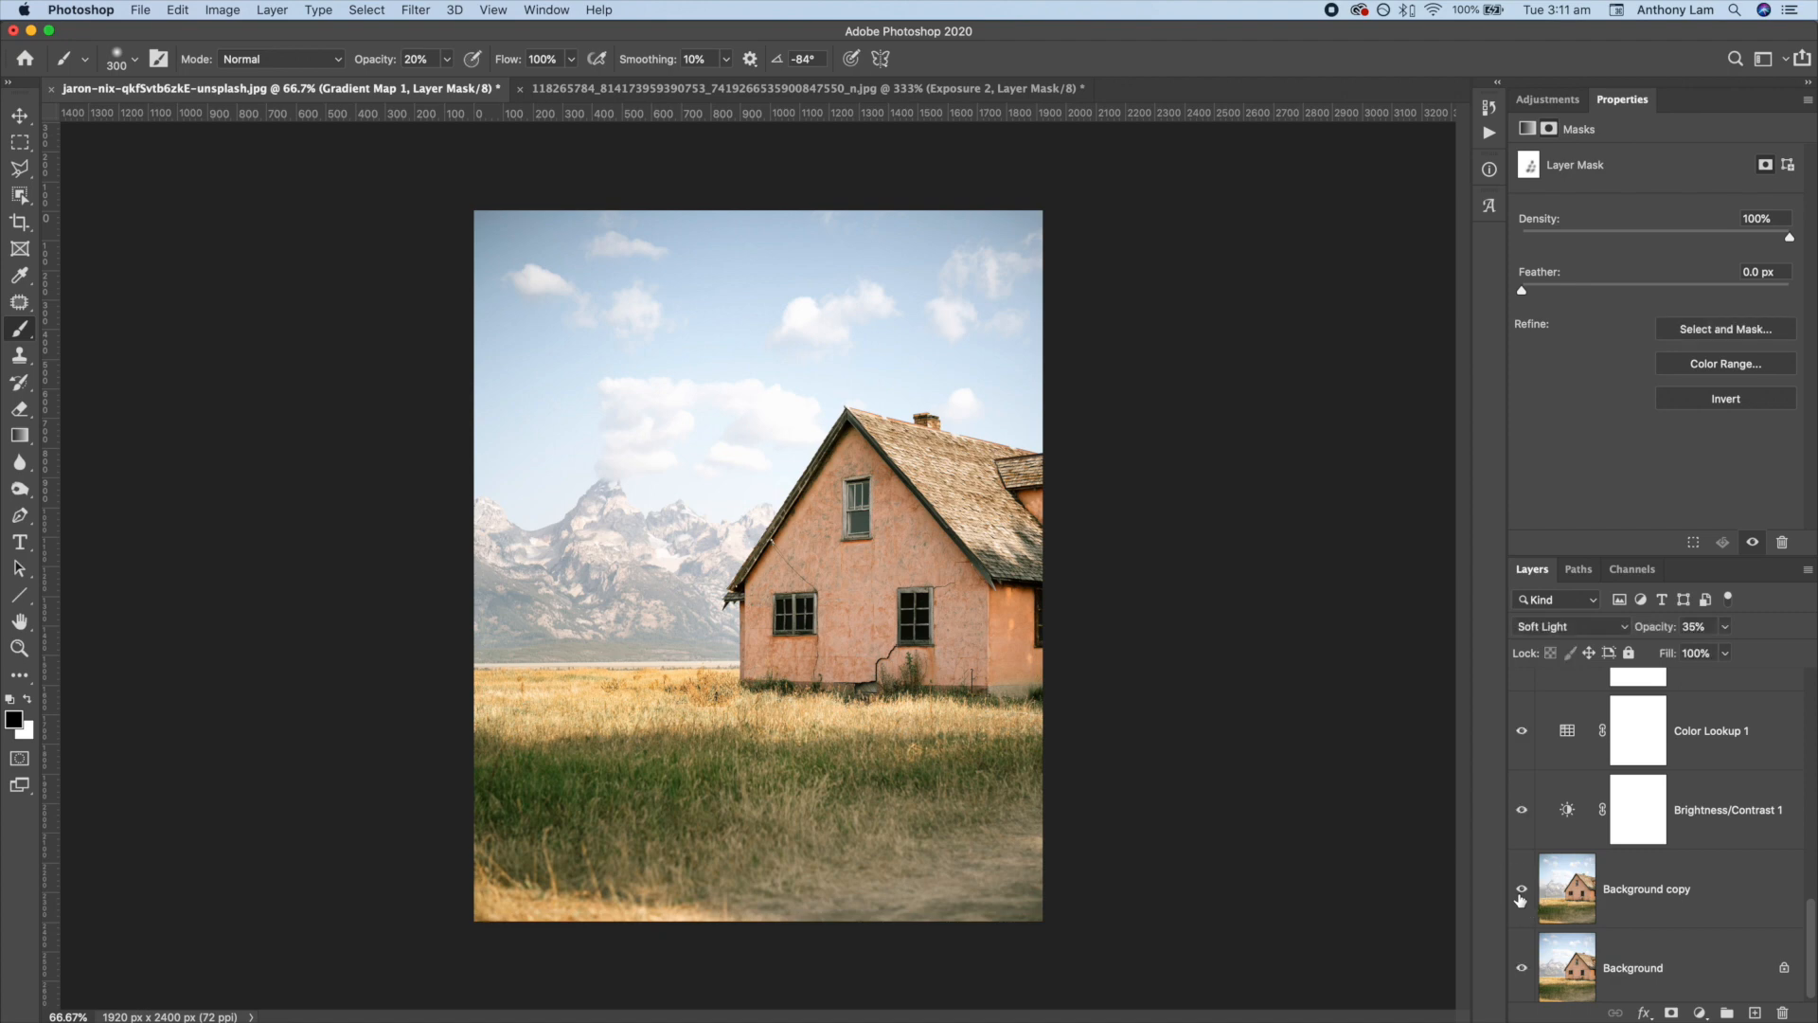
left_click(1521, 895, "alt")
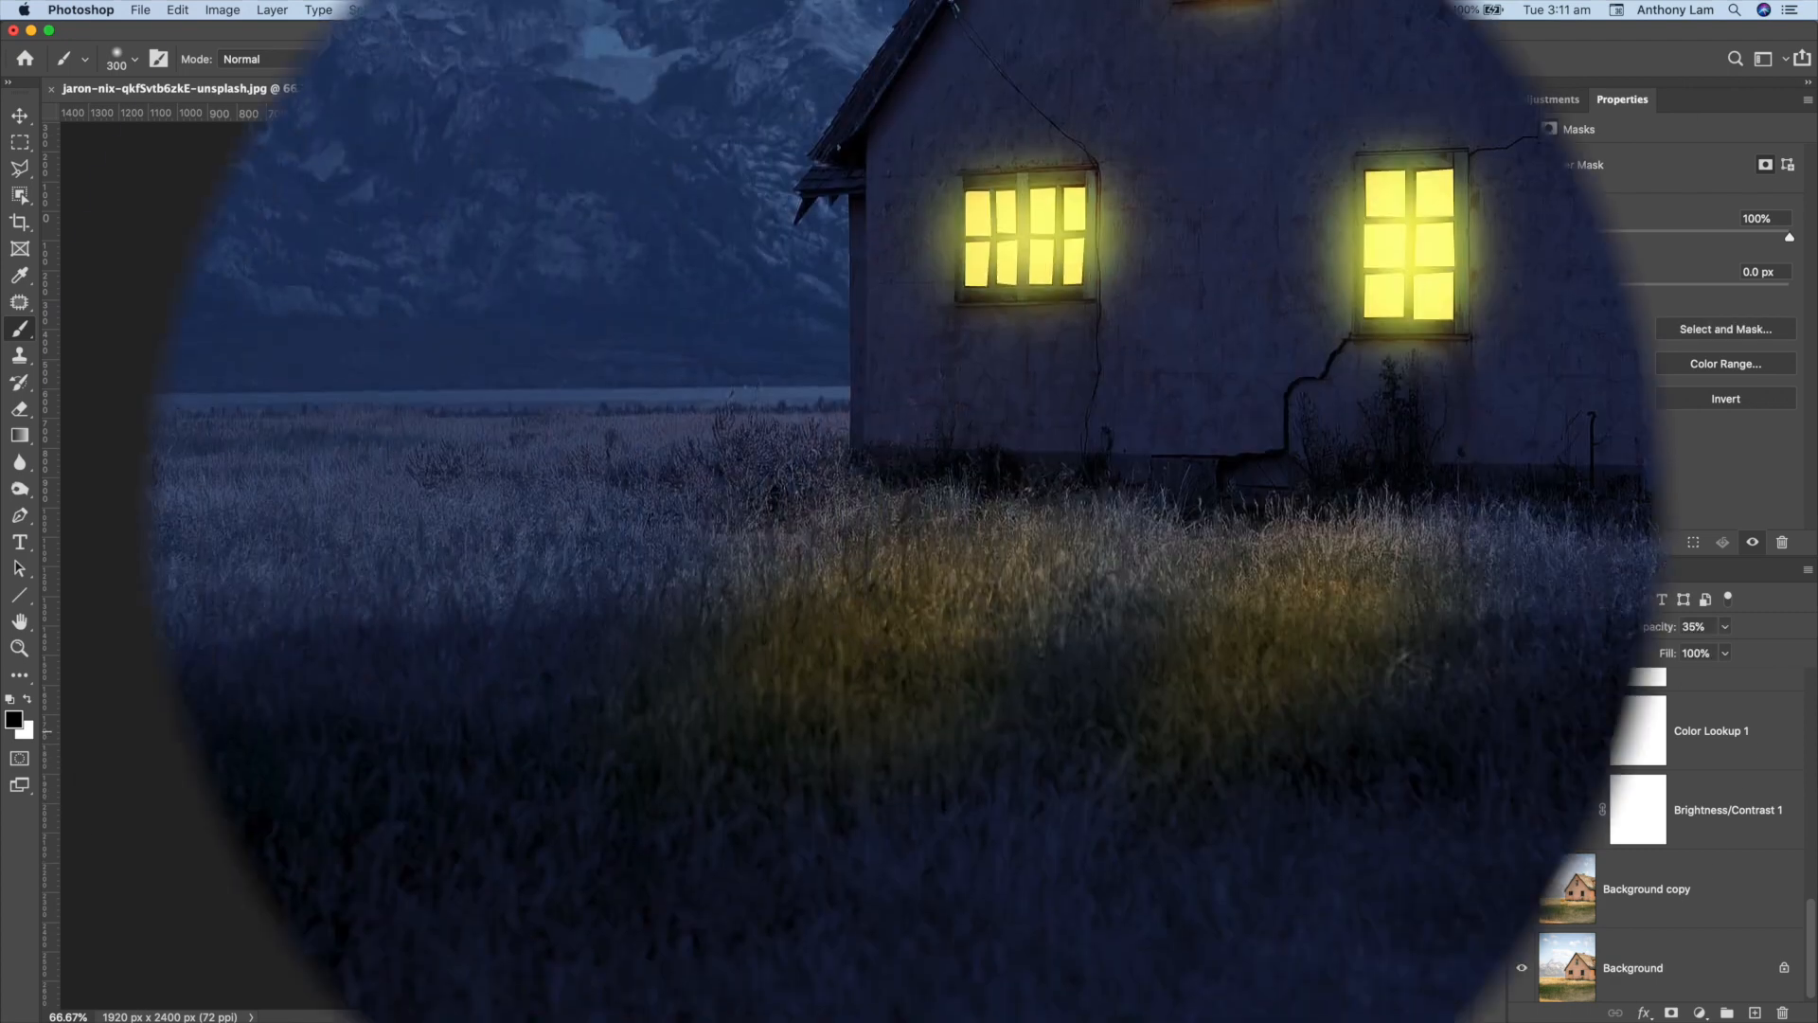